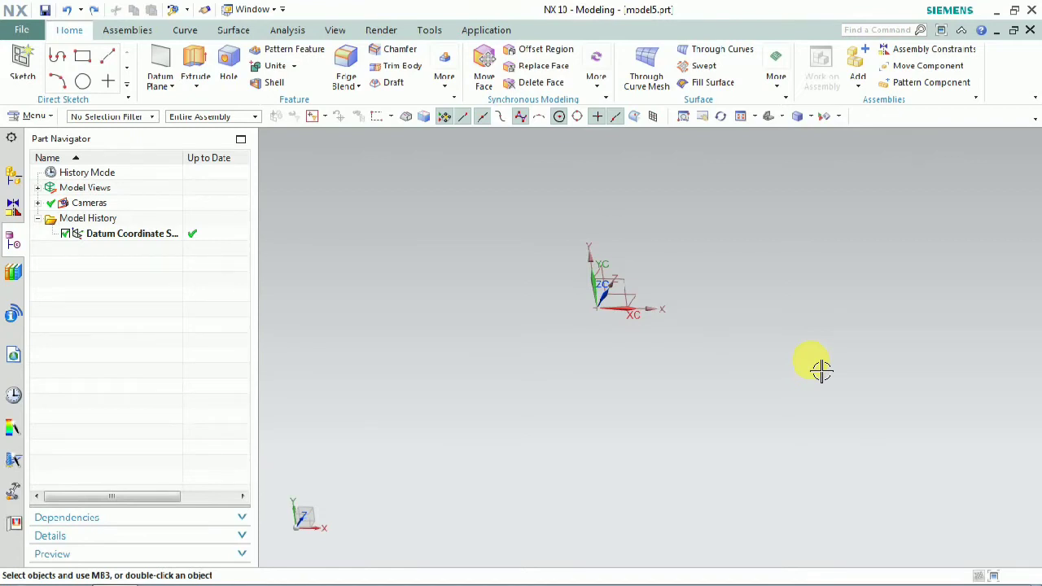
Step: Sketch a rectangle about 225 mm wide and 85 mm high around the origin on the XY plane
{"action": "right_click", "coordinate": [829, 396]}
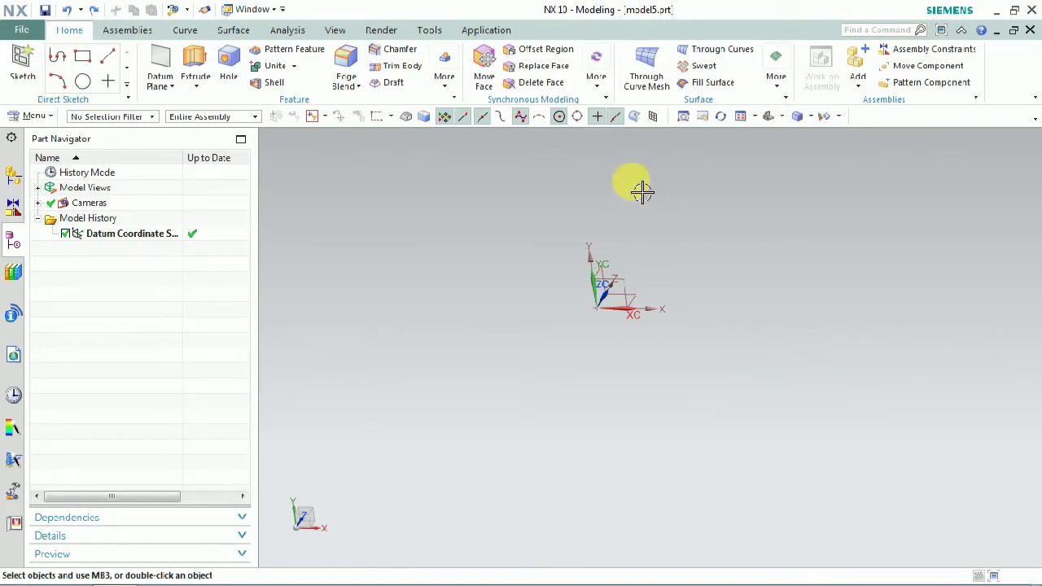
{"action": "left_click", "coordinate": [781, 116]}
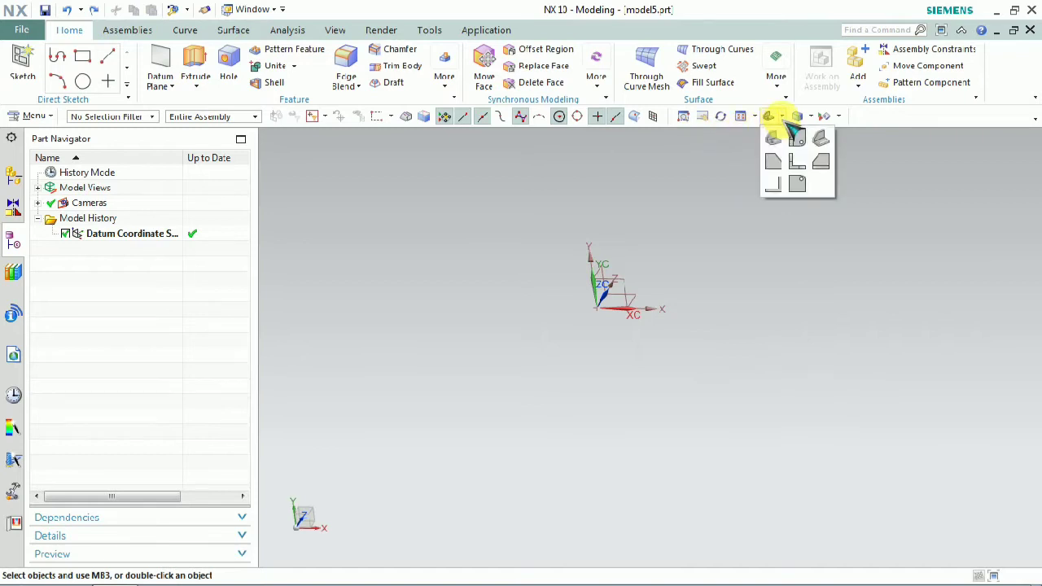
{"action": "left_click", "coordinate": [804, 142]}
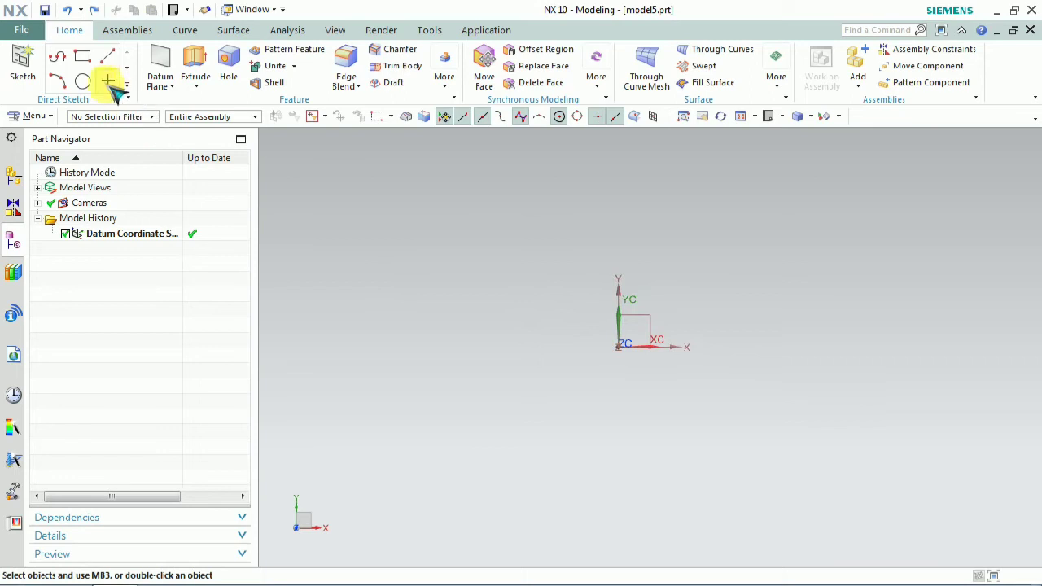
{"action": "left_click", "coordinate": [83, 63]}
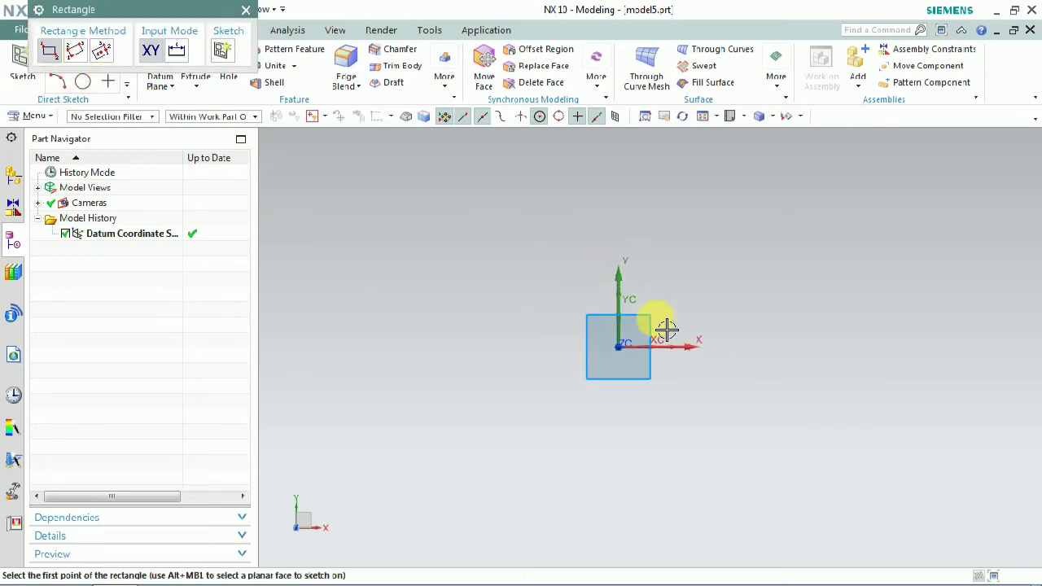
{"action": "left_click", "coordinate": [658, 331]}
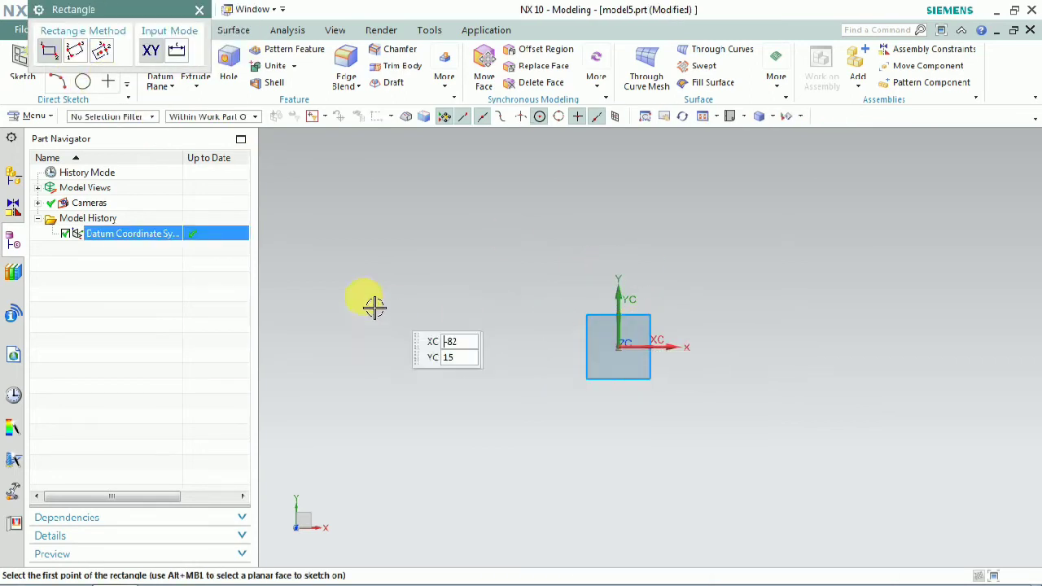
{"action": "left_click", "coordinate": [303, 221]}
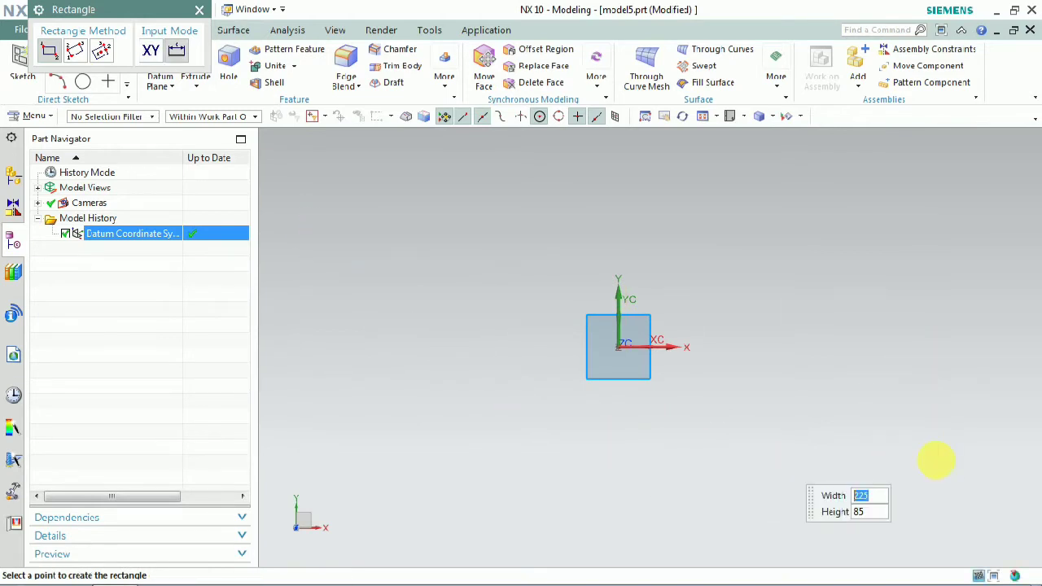
{"action": "left_click", "coordinate": [936, 458]}
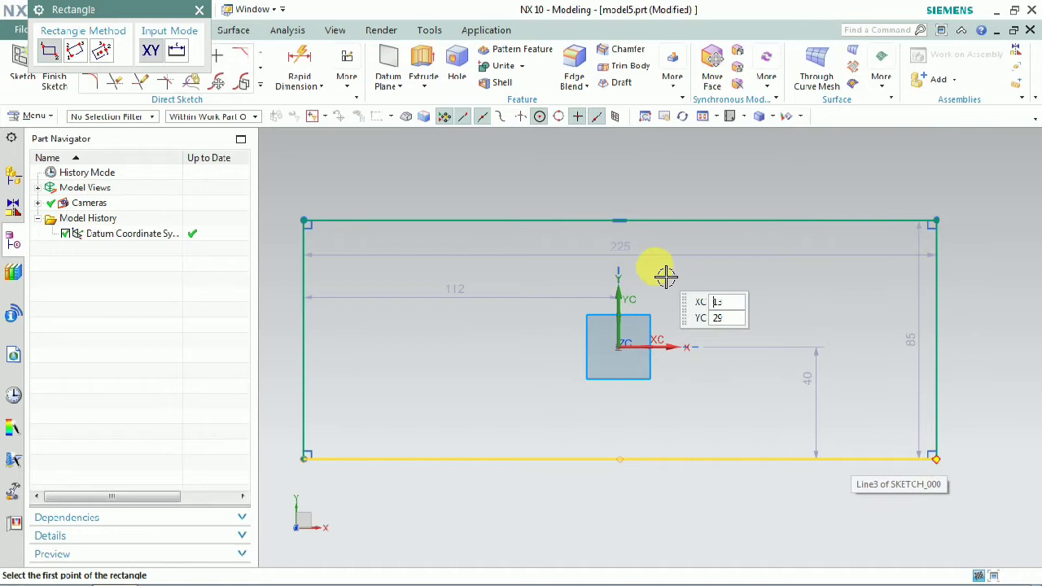
{"action": "key", "text": "Escape"}
Step: Set the rectangle's width to 500 mm and its height to 300 mm
{"action": "right_click", "coordinate": [638, 260]}
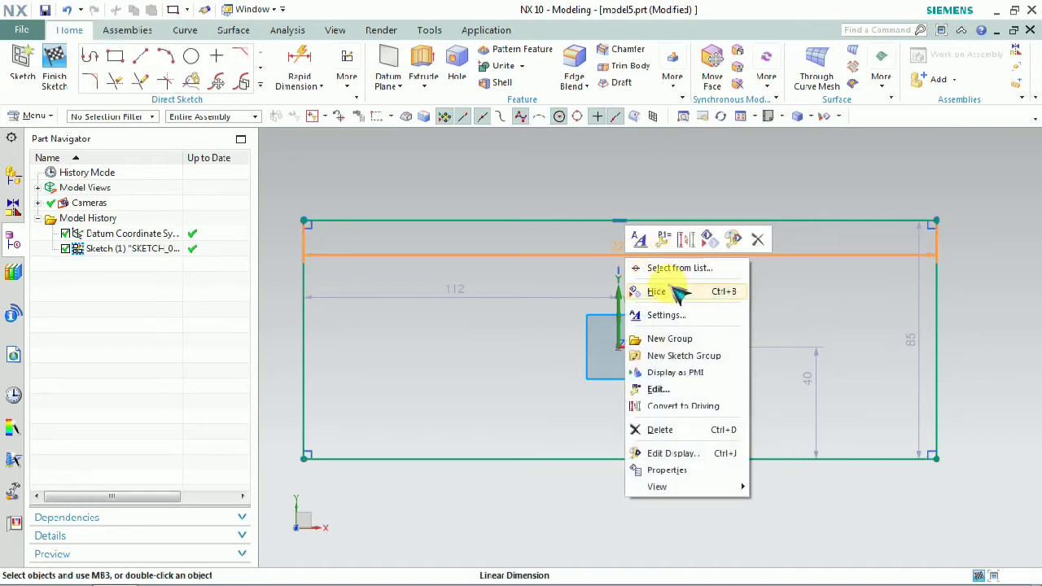
{"action": "left_click", "coordinate": [674, 406]}
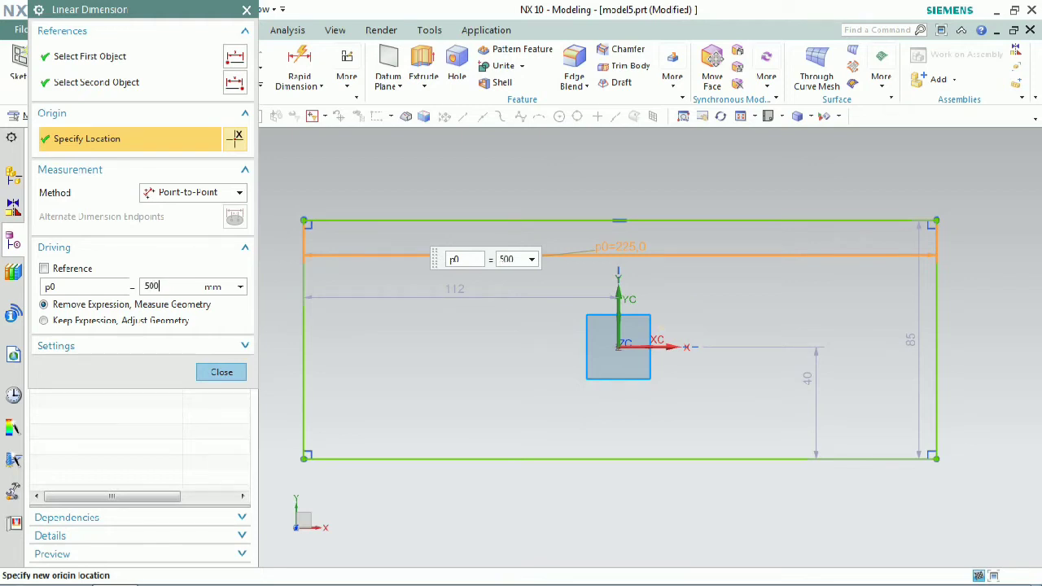
{"action": "key", "text": "Return"}
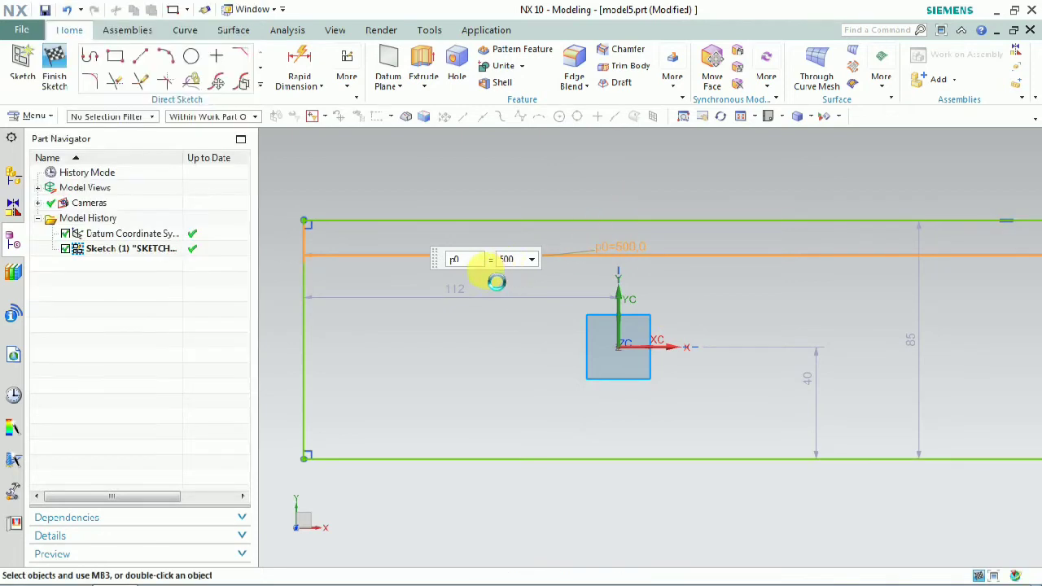
{"action": "scroll", "coordinate": [456, 265], "scroll_direction": "down", "scroll_amount": 4}
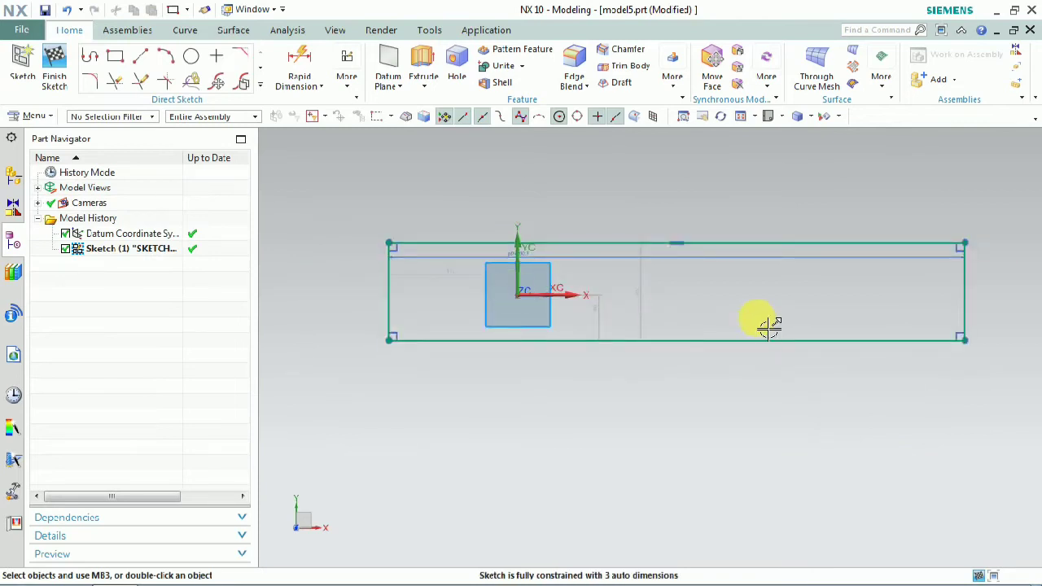
{"action": "right_click", "coordinate": [663, 307]}
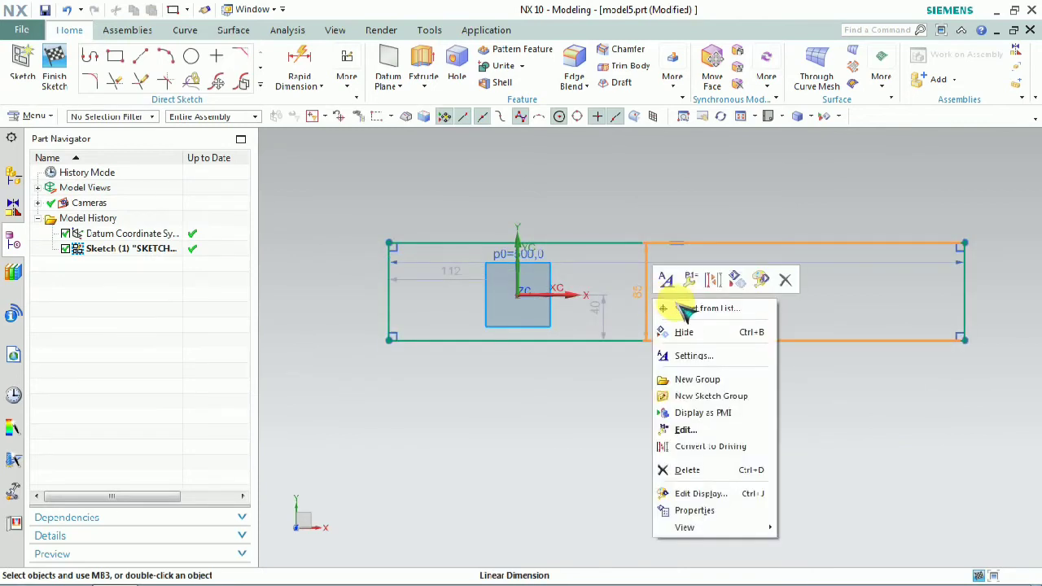
{"action": "left_click", "coordinate": [685, 429]}
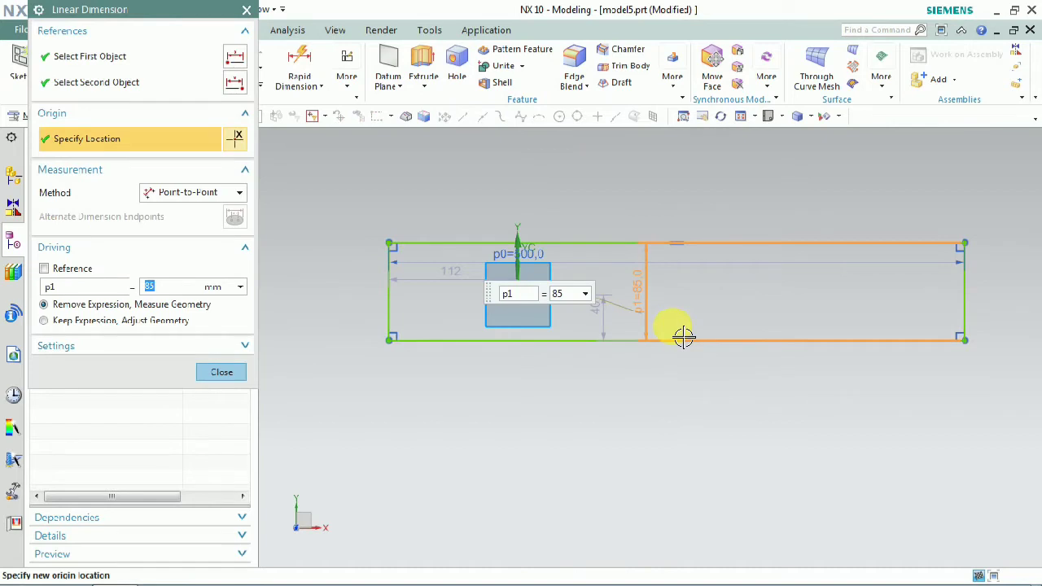
{"action": "type", "text": "300"}
{"action": "key", "text": "Return"}
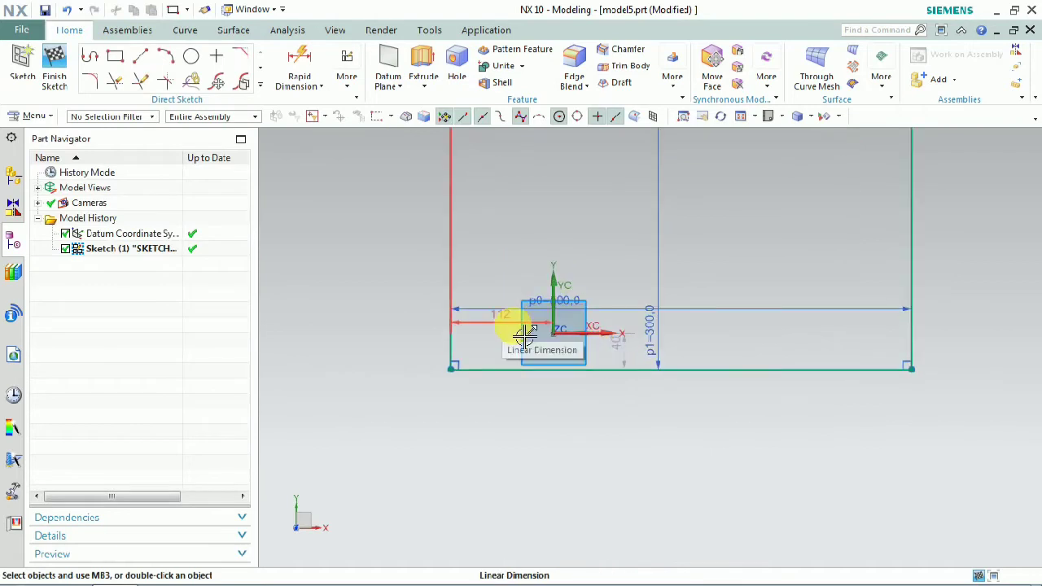
Step: Centre the rectangle on the origin by setting its left edge 250 mm from the Y axis and its lower edge 150 mm from the X axis
{"action": "right_click", "coordinate": [525, 333]}
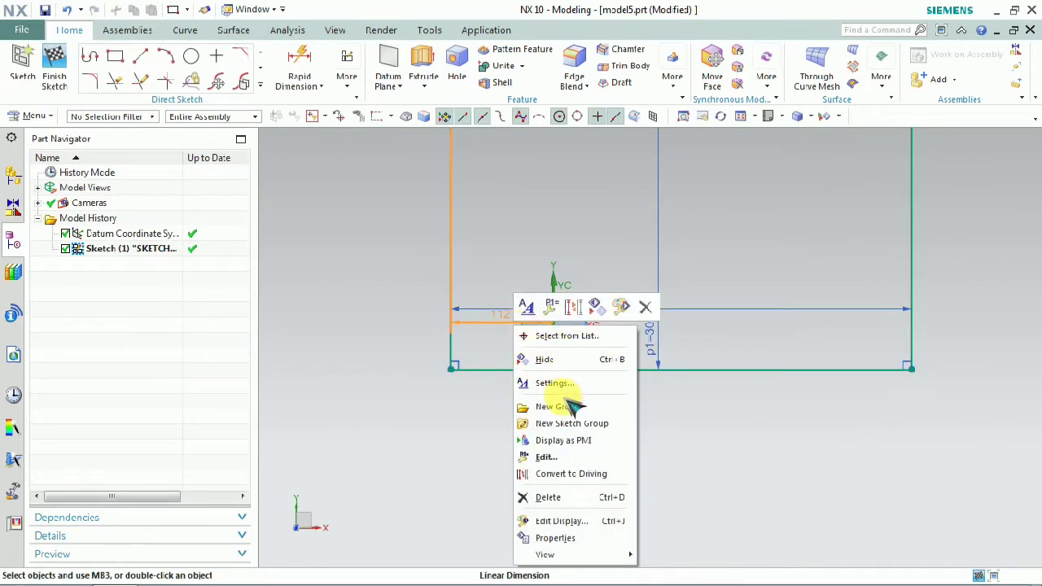
{"action": "left_click", "coordinate": [563, 471]}
{"action": "double_click", "coordinate": [529, 367]}
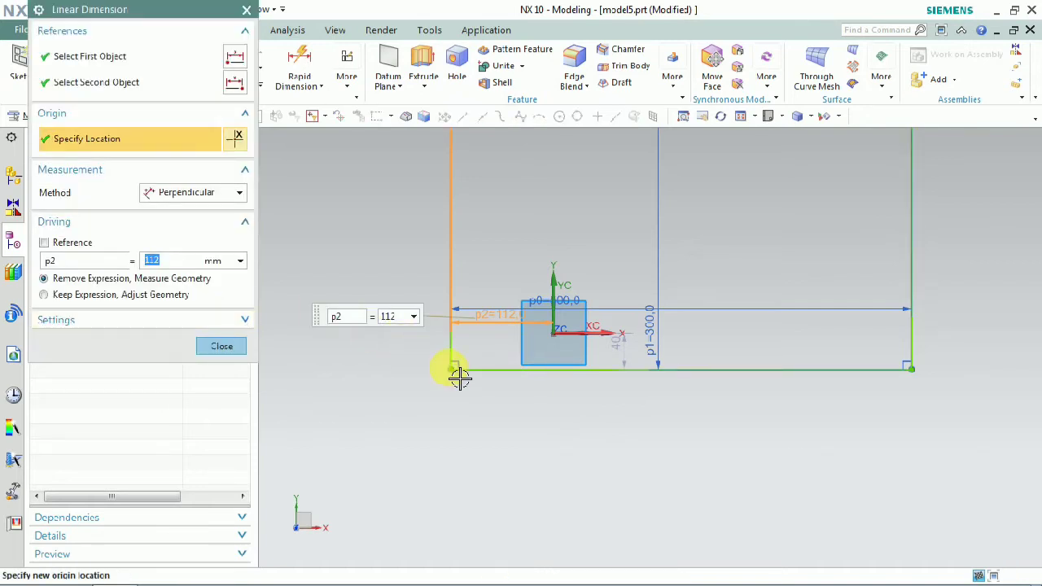
{"action": "scroll", "coordinate": [542, 458], "scroll_direction": "down", "scroll_amount": 2}
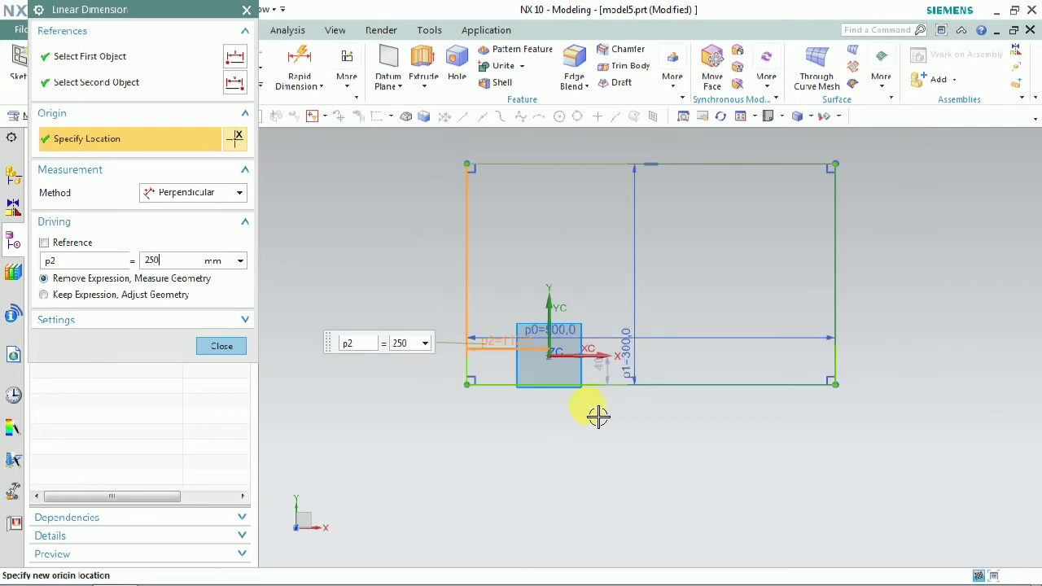
{"action": "key", "text": "Return"}
{"action": "middle_click", "coordinate": [607, 351]}
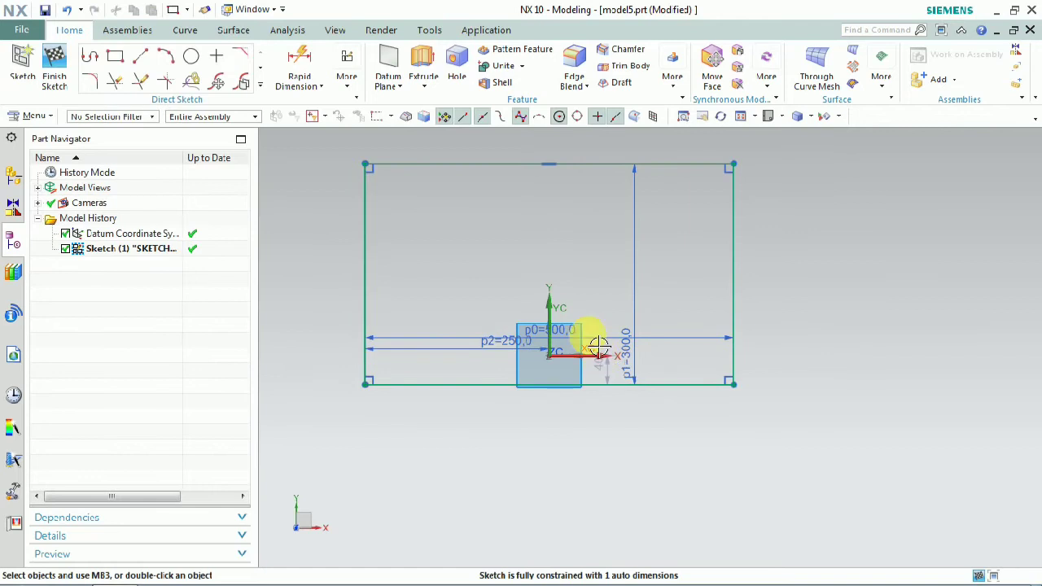
{"action": "right_click", "coordinate": [618, 364]}
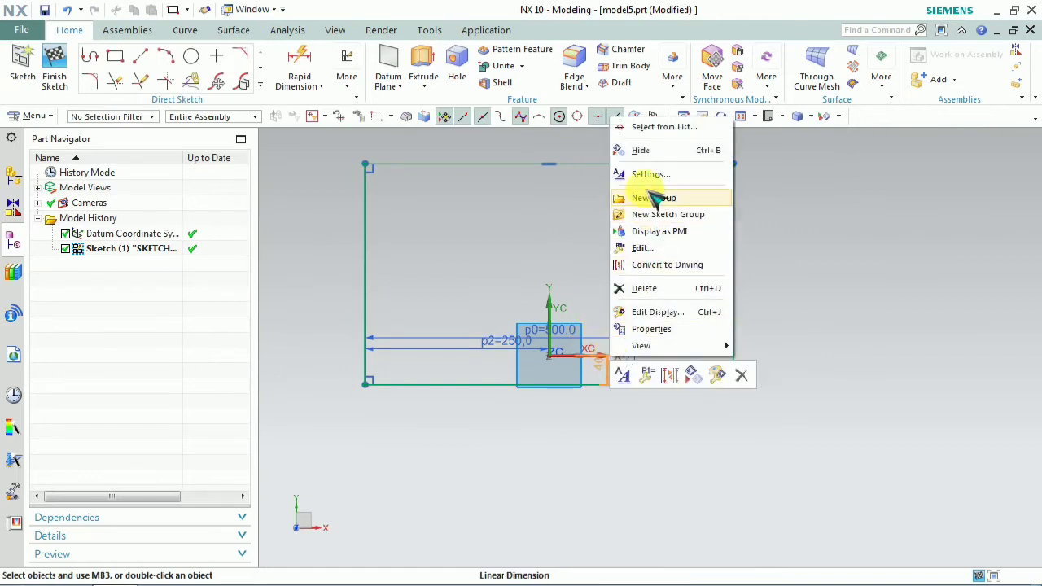
{"action": "left_click", "coordinate": [664, 248]}
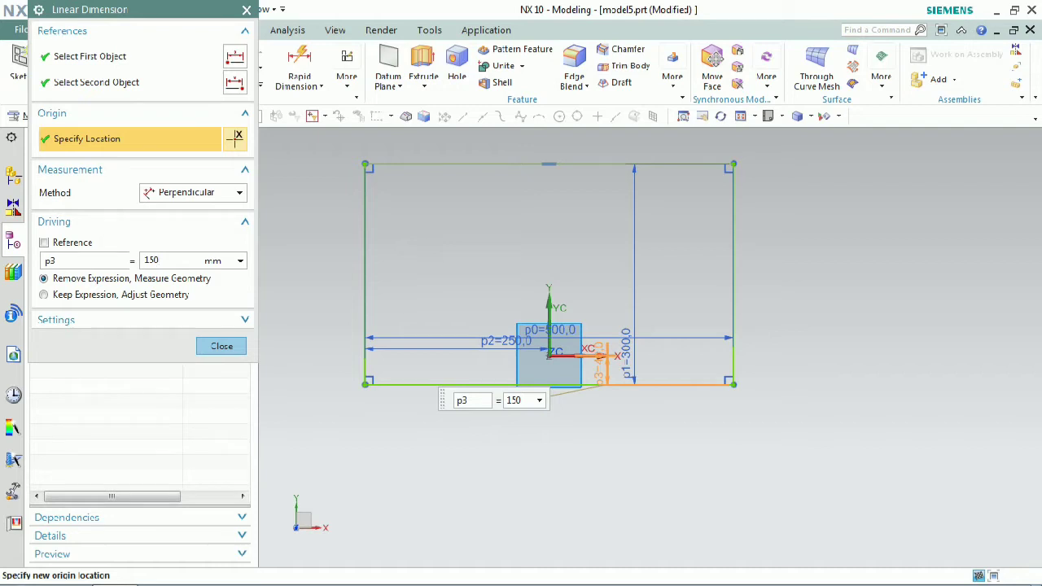
{"action": "left_click", "coordinate": [293, 397]}
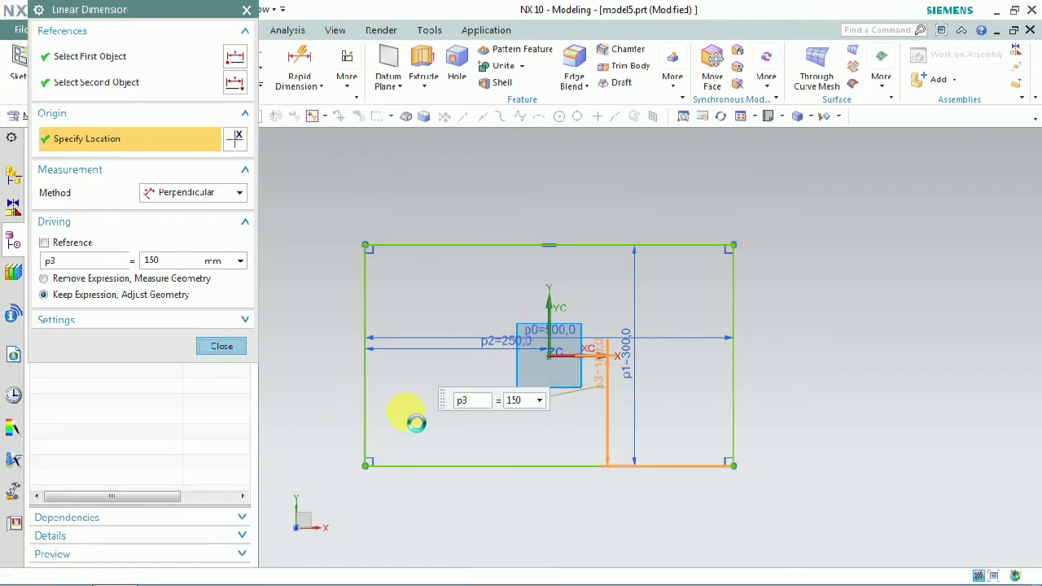
{"action": "middle_click", "coordinate": [600, 310]}
Step: Move the two horizontal dimensions above the rectangle and the two vertical dimensions to its right side
{"action": "left_click_drag", "start_coordinate": [515, 342], "coordinate": [516, 182]}
{"action": "left_click_drag", "start_coordinate": [635, 298], "coordinate": [872, 294]}
{"action": "mouse_move", "coordinate": [635, 340]}
{"action": "left_mouse_down"}
{"action": "mouse_move", "coordinate": [640, 258]}
{"action": "mouse_move", "coordinate": [623, 171]}
{"action": "left_mouse_up"}
{"action": "left_click_drag", "start_coordinate": [604, 359], "coordinate": [803, 377]}
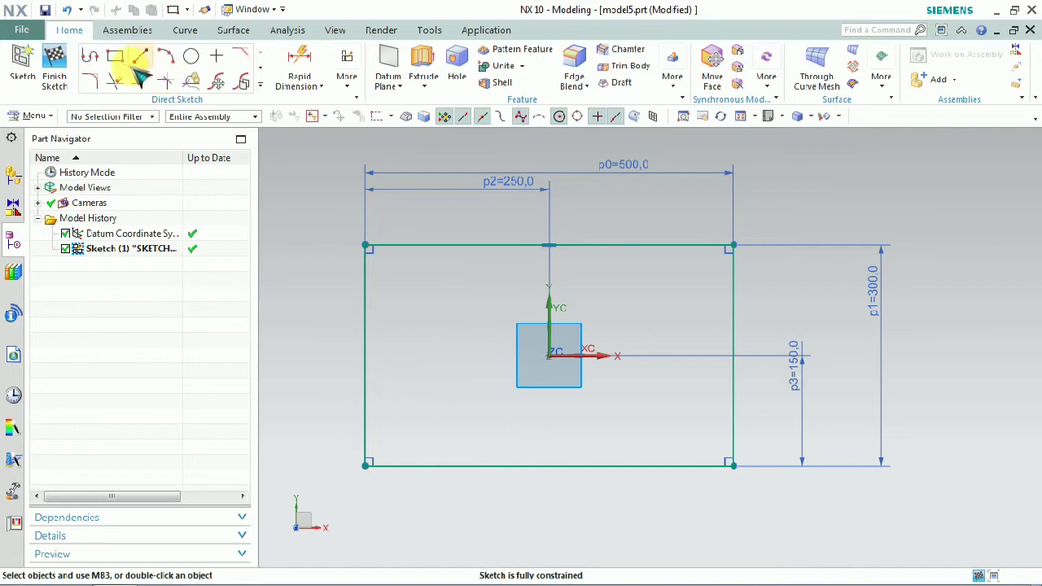
Step: Draw an 80 mm diameter circle centred on the origin and finish the sketch
{"action": "left_click", "coordinate": [191, 56]}
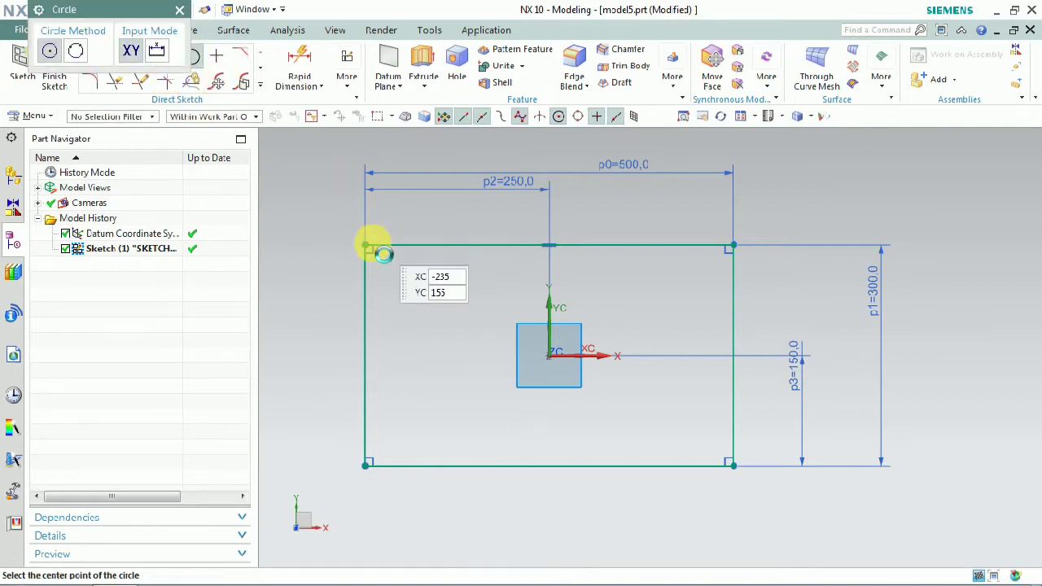
{"action": "left_click", "coordinate": [551, 359]}
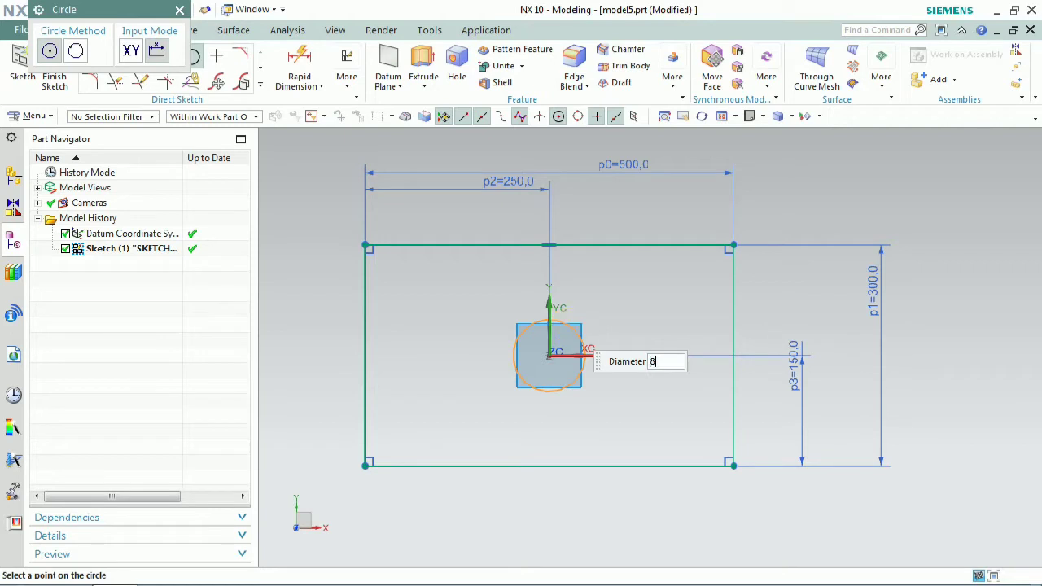
{"action": "left_click", "coordinate": [592, 325]}
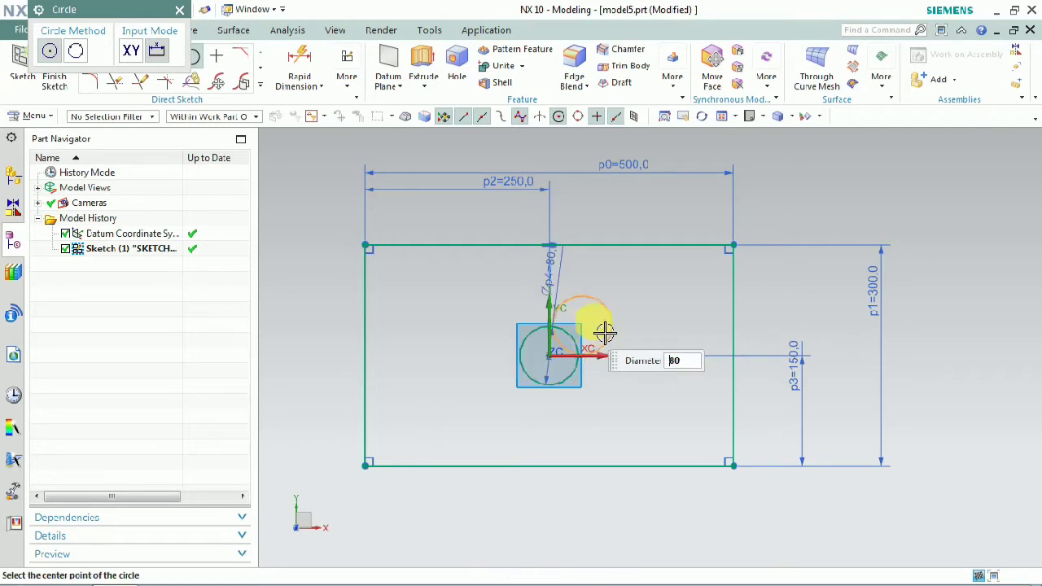
{"action": "middle_click", "coordinate": [303, 142]}
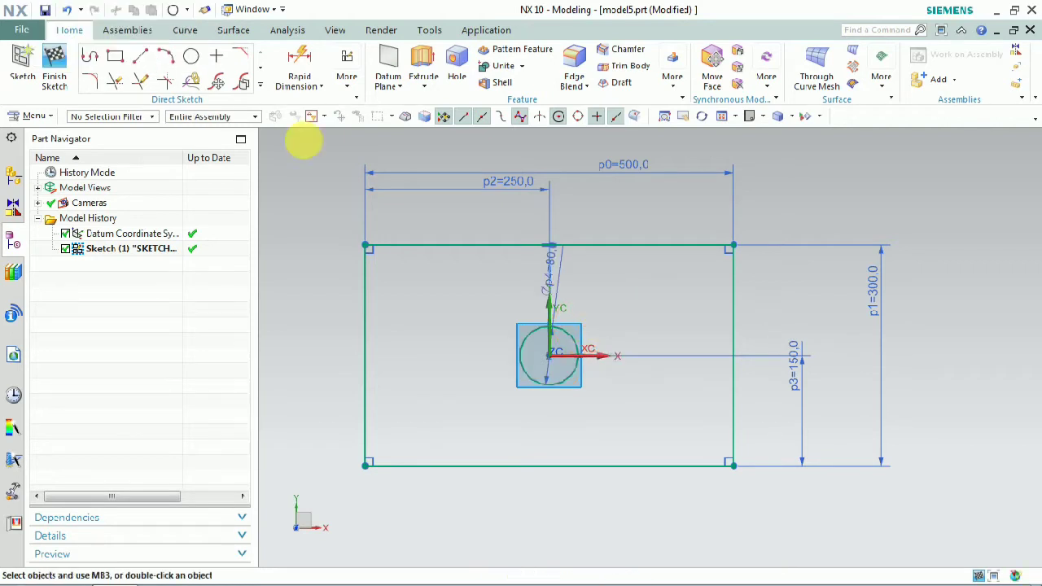
{"action": "left_click", "coordinate": [56, 65]}
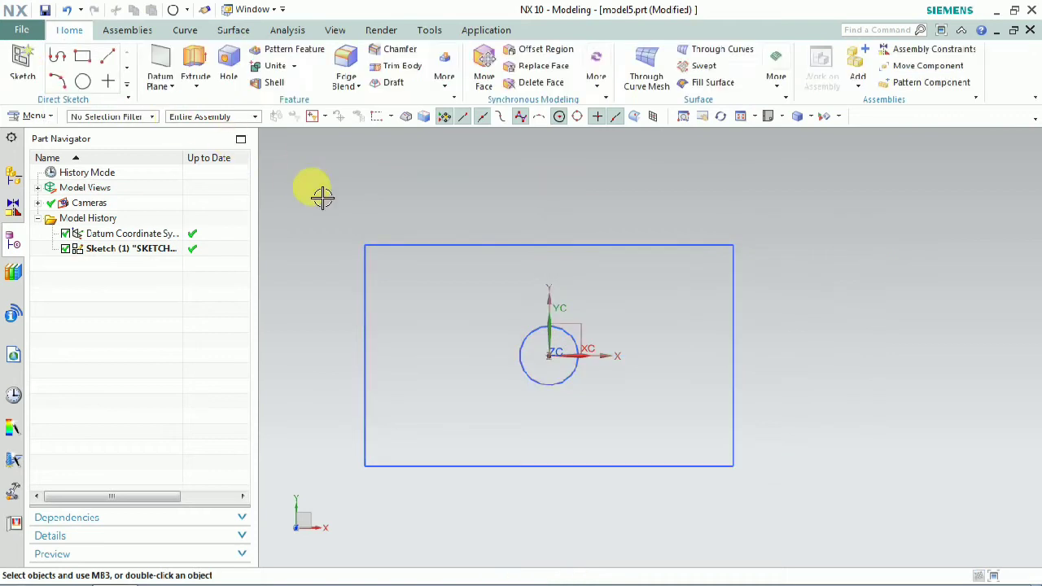
Step: Extrude the rectangle outline from 0 to -60 mm to form a solid block
{"action": "left_click", "coordinate": [196, 62]}
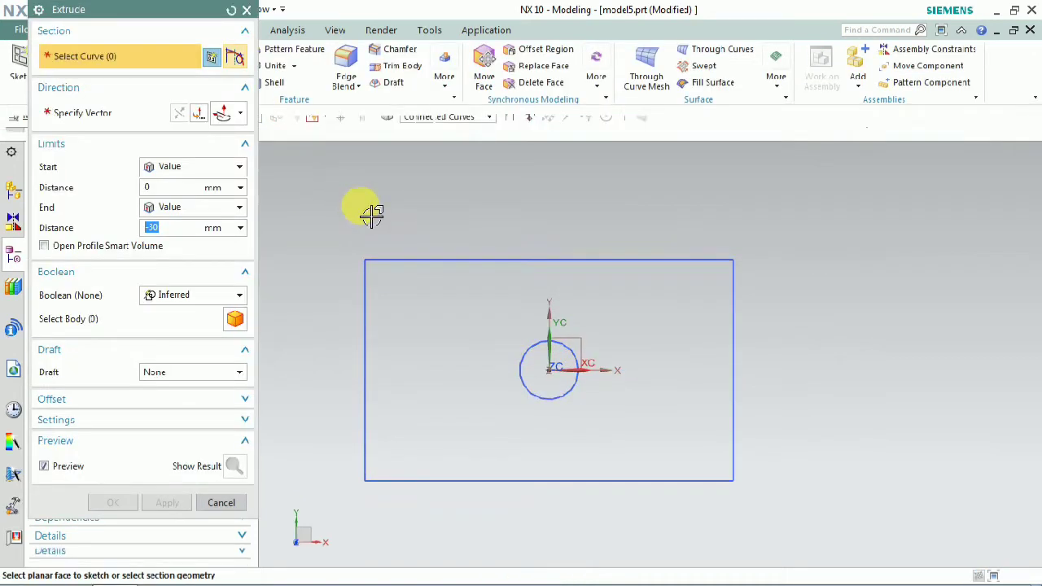
{"action": "left_click", "coordinate": [391, 252]}
{"action": "middle_click_drag", "start_coordinate": [740, 268], "coordinate": [794, 171]}
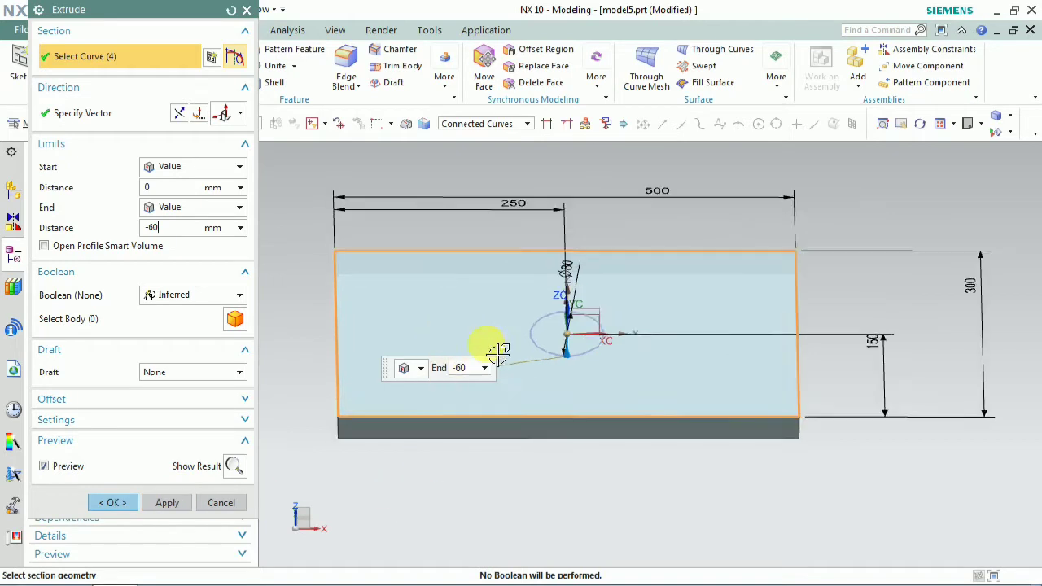
{"action": "scroll", "coordinate": [488, 340], "scroll_direction": "up", "scroll_amount": 3}
{"action": "left_click", "coordinate": [167, 502]}
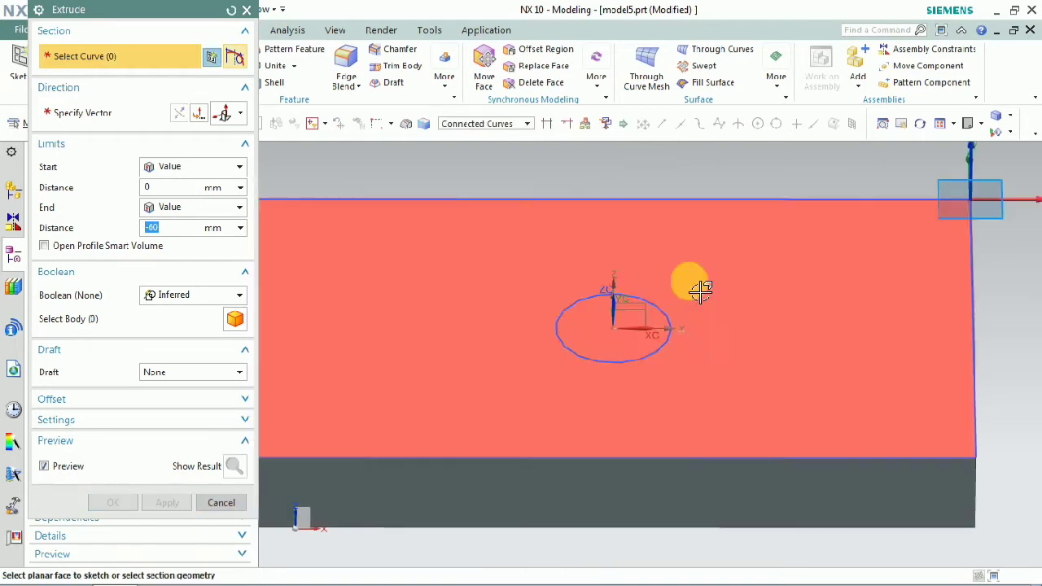
Step: Extrude the sketched circle from 0 to -60 mm with the Subtract Boolean to cut a central hole through the block
{"action": "scroll", "coordinate": [696, 289], "scroll_direction": "down", "scroll_amount": 5}
{"action": "middle_click_drag", "start_coordinate": [615, 316], "coordinate": [633, 302]}
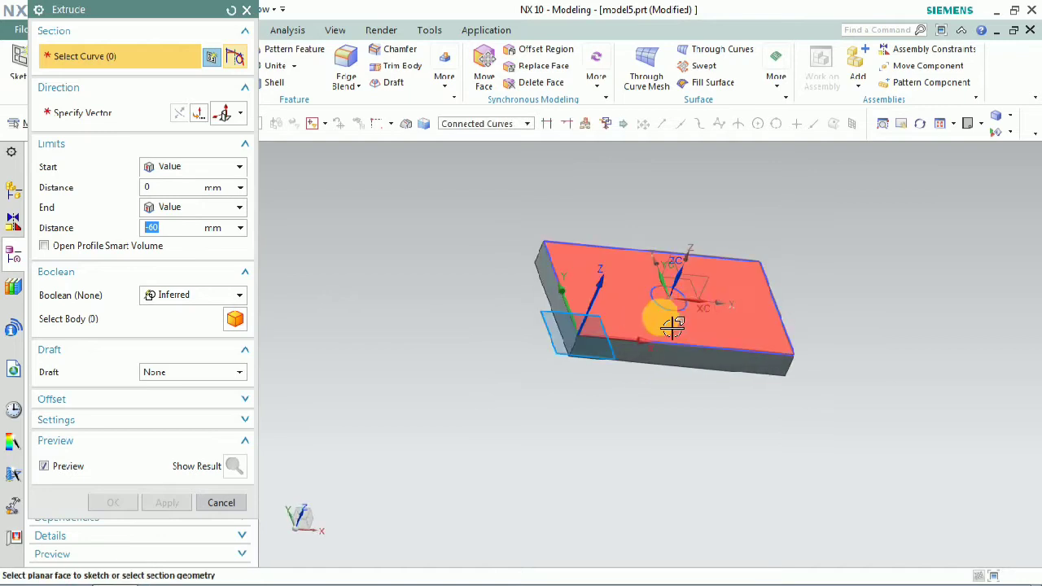
{"action": "scroll", "coordinate": [668, 306], "scroll_direction": "up", "scroll_amount": 4}
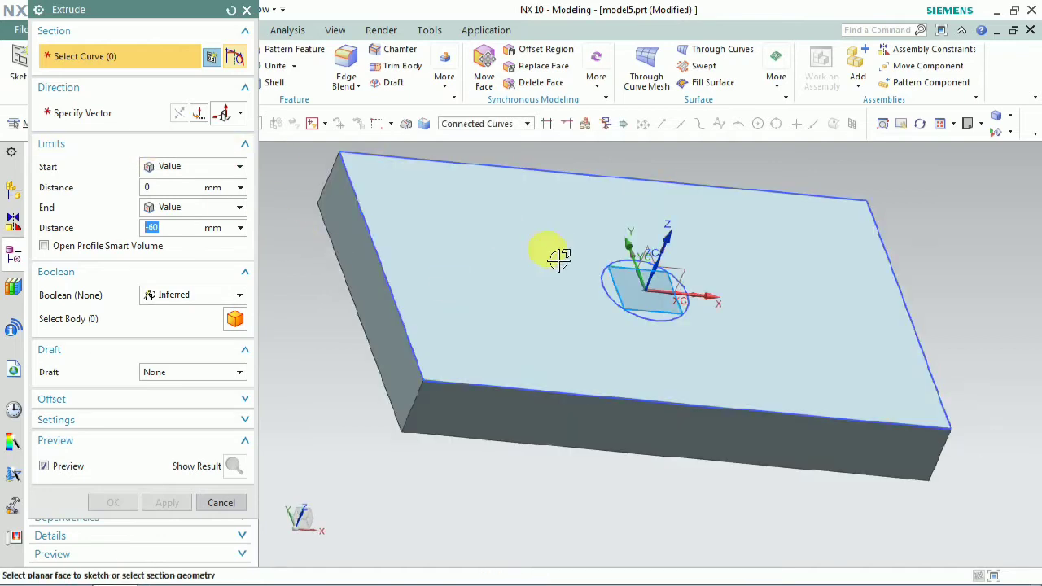
{"action": "left_click", "coordinate": [619, 285]}
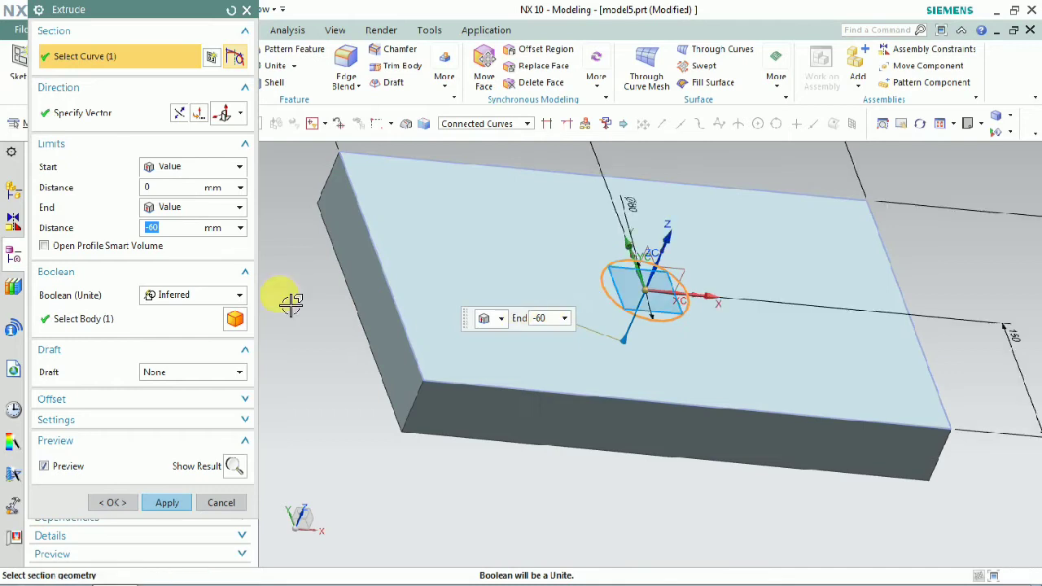
{"action": "left_click", "coordinate": [186, 300]}
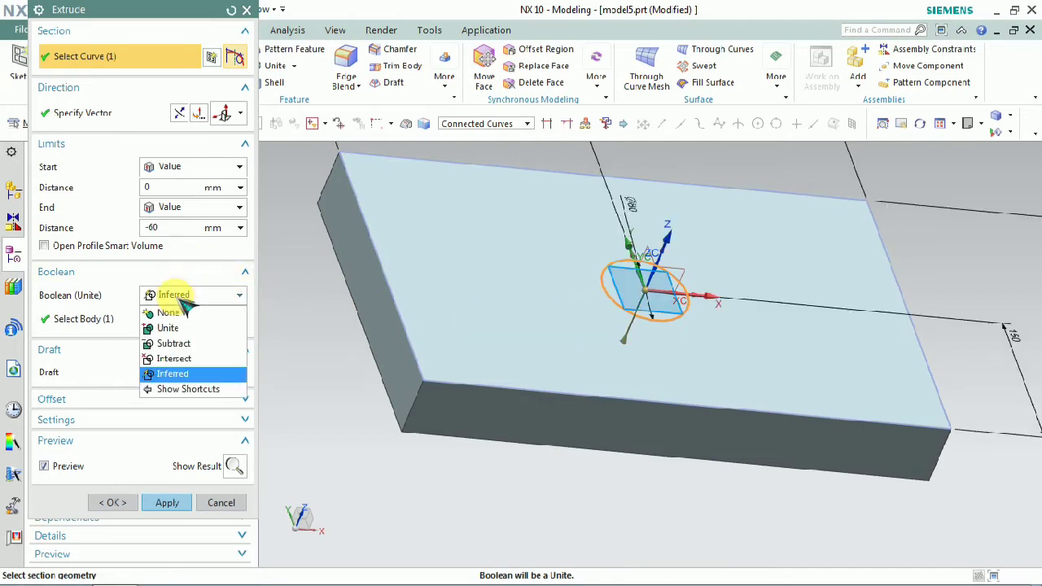
{"action": "left_click", "coordinate": [189, 342]}
{"action": "middle_click_drag", "start_coordinate": [476, 329], "coordinate": [456, 272]}
{"action": "scroll", "coordinate": [454, 323], "scroll_direction": "down", "scroll_amount": 2}
{"action": "scroll", "coordinate": [454, 323], "scroll_direction": "up", "scroll_amount": 1}
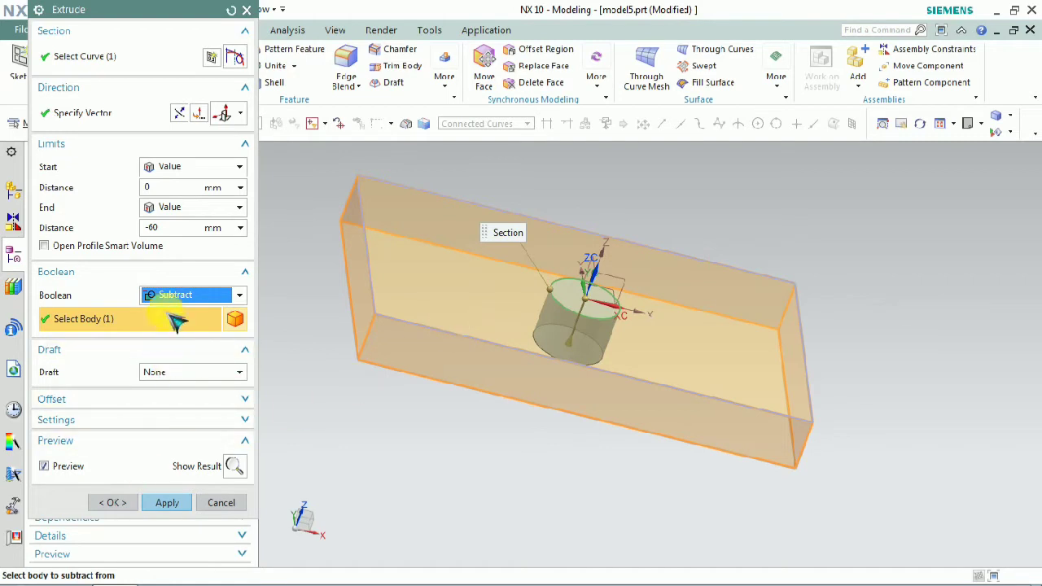
{"action": "left_click", "coordinate": [118, 502]}
Step: Hide the sketch that shows on the block's upper face
{"action": "middle_click_drag", "start_coordinate": [521, 427], "coordinate": [575, 367]}
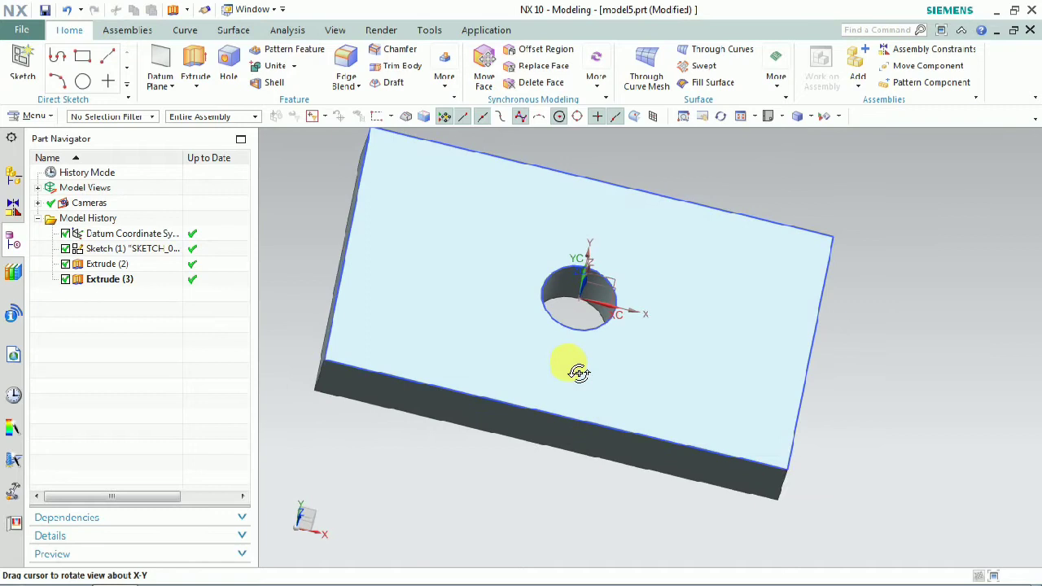
{"action": "middle_click_drag", "start_coordinate": [610, 400], "coordinate": [597, 356]}
{"action": "left_click", "coordinate": [596, 356]}
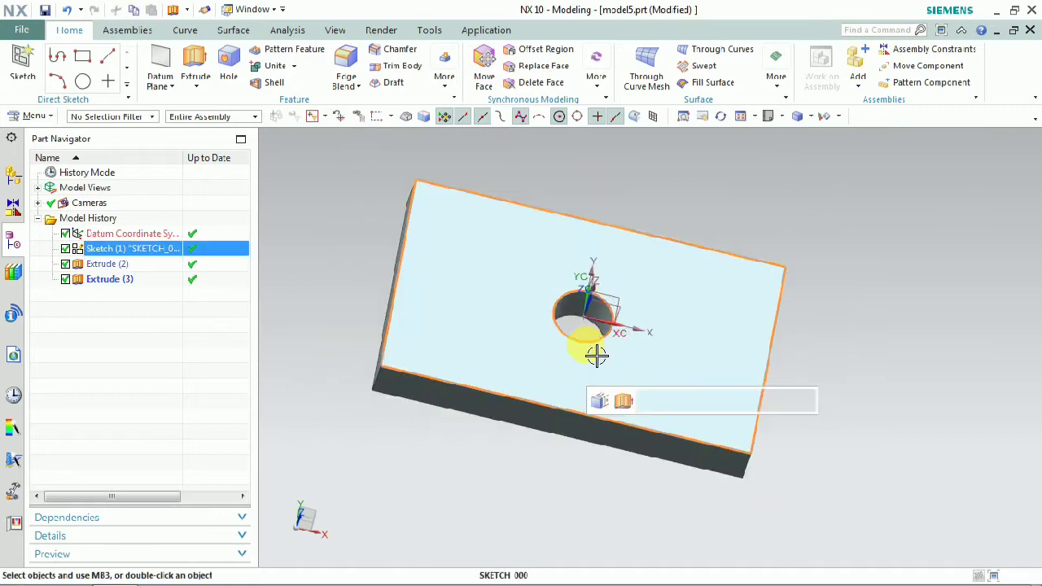
{"action": "right_click", "coordinate": [596, 356]}
{"action": "left_click", "coordinate": [618, 35]}
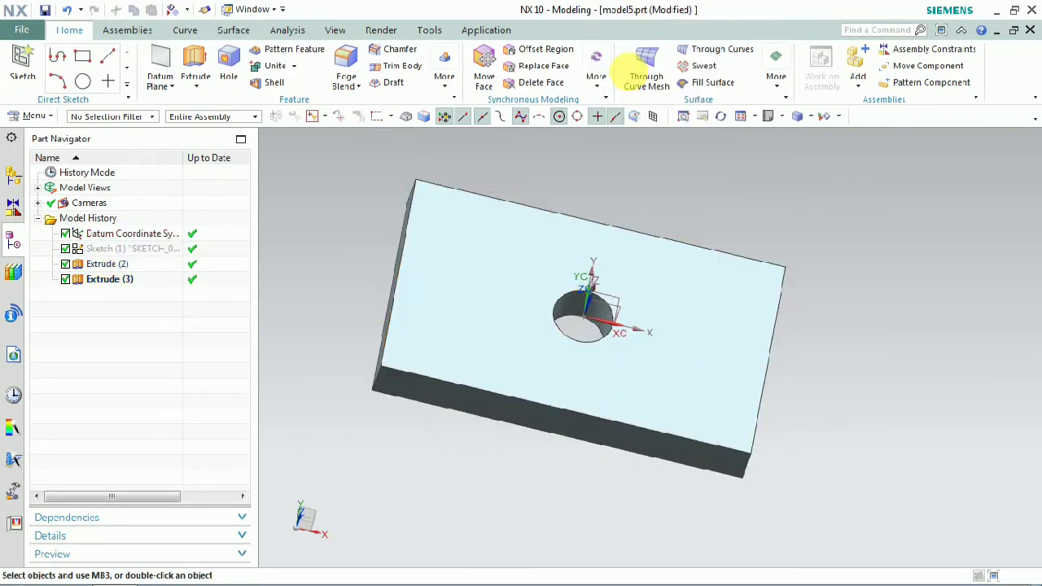
Step: Start a Pattern Face on the cylindrical face of the central hole using the Linear layout
{"action": "mouse_move", "coordinate": [593, 274]}
{"action": "middle_mouse_down"}
{"action": "mouse_move", "coordinate": [610, 302]}
{"action": "mouse_move", "coordinate": [593, 326]}
{"action": "middle_mouse_up"}
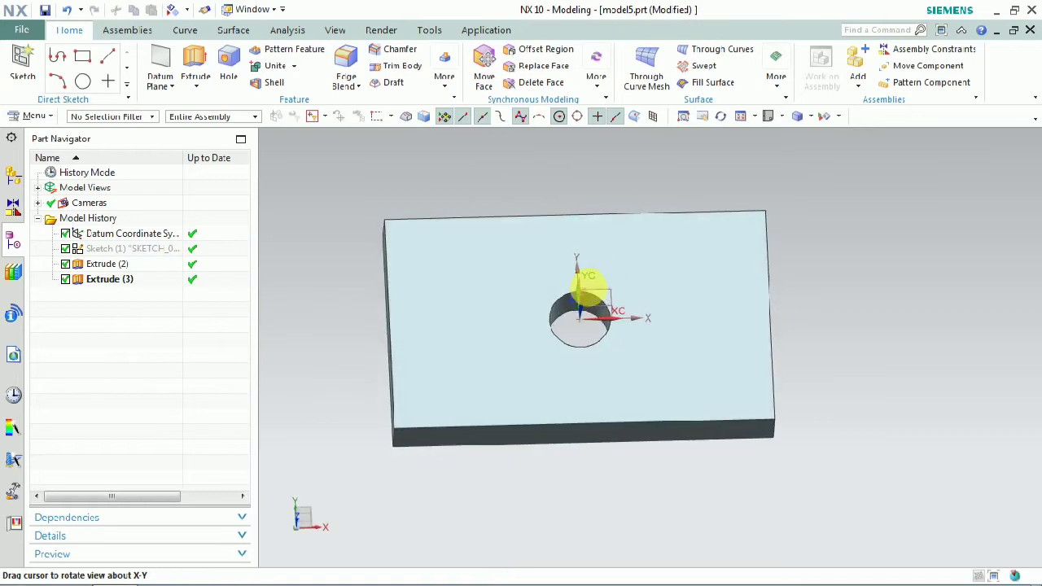
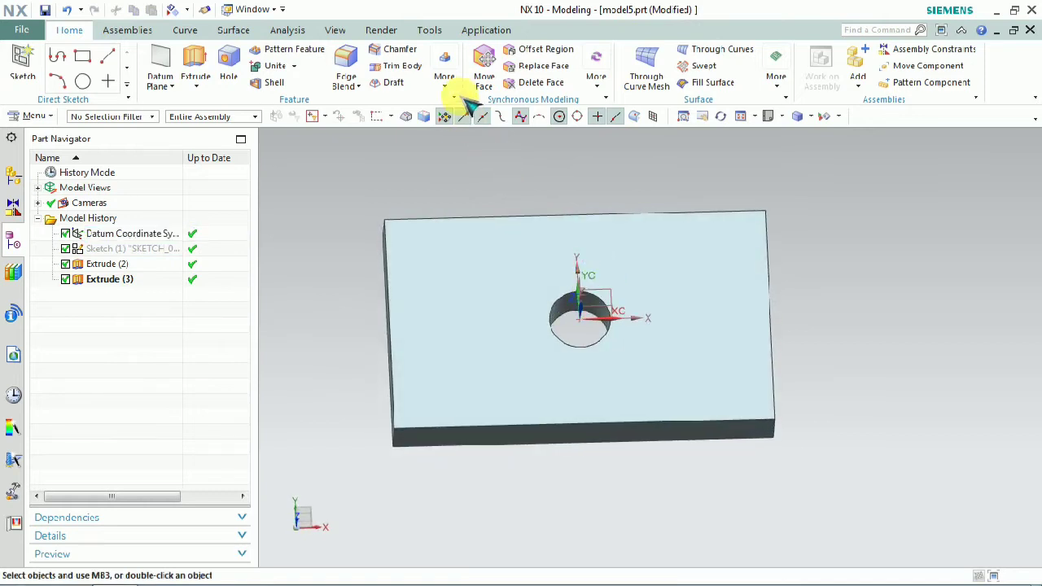
{"action": "left_click", "coordinate": [453, 88]}
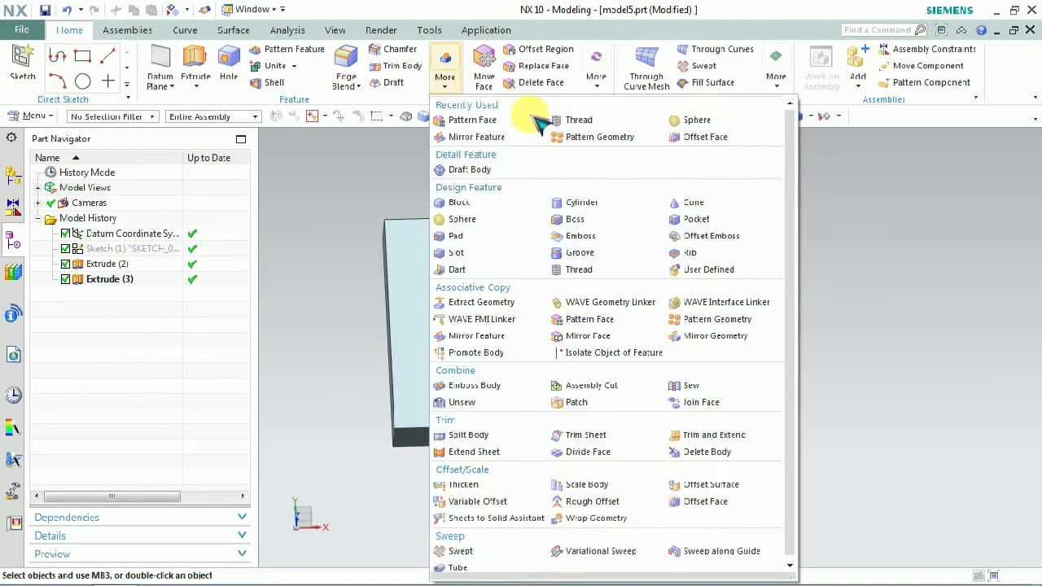
{"action": "left_click", "coordinate": [503, 120]}
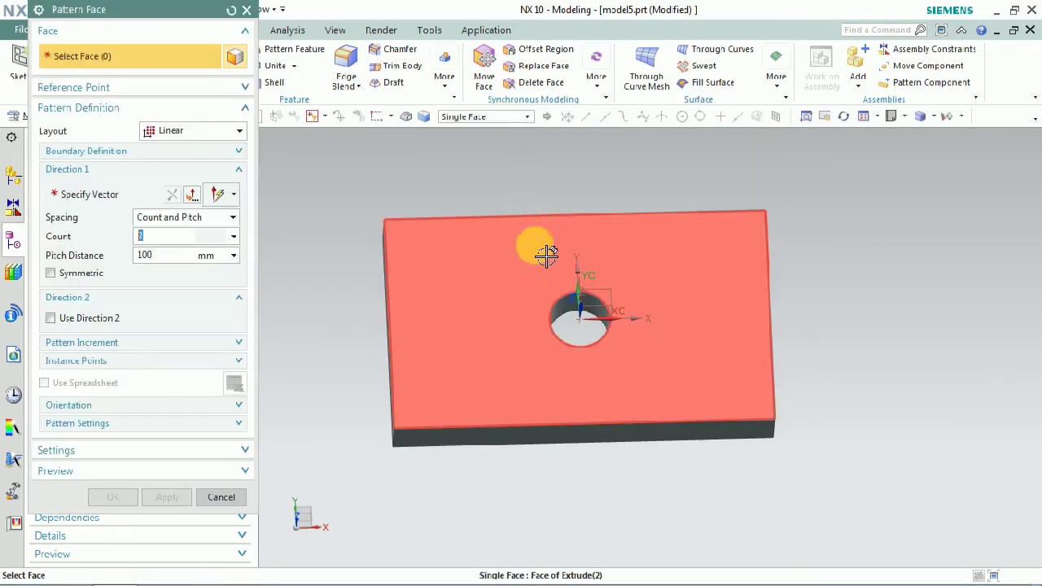
{"action": "scroll", "coordinate": [561, 277], "scroll_direction": "up", "scroll_amount": 5}
{"action": "left_click", "coordinate": [591, 339]}
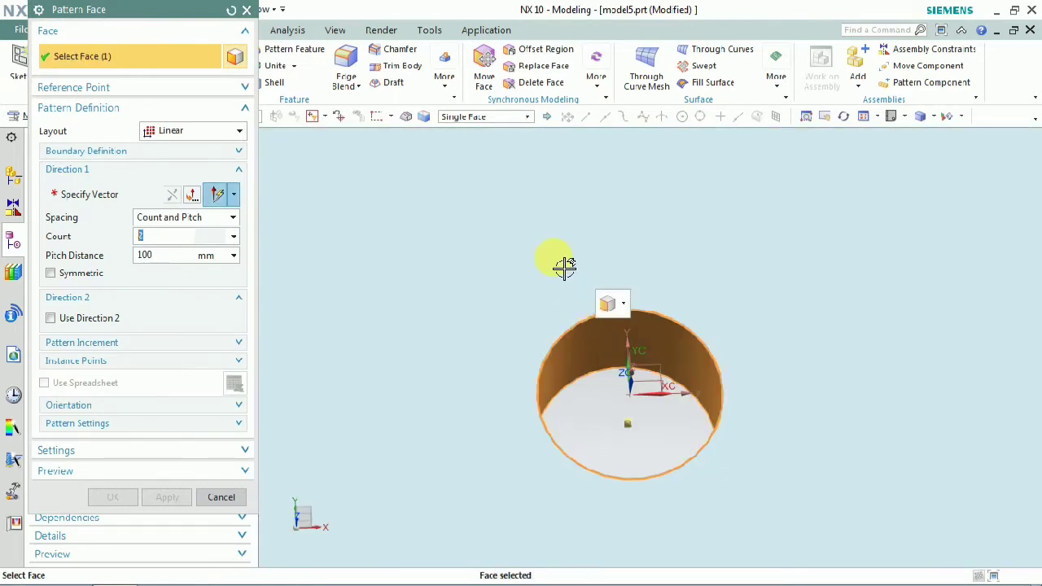
{"action": "scroll", "coordinate": [558, 261], "scroll_direction": "down", "scroll_amount": 3}
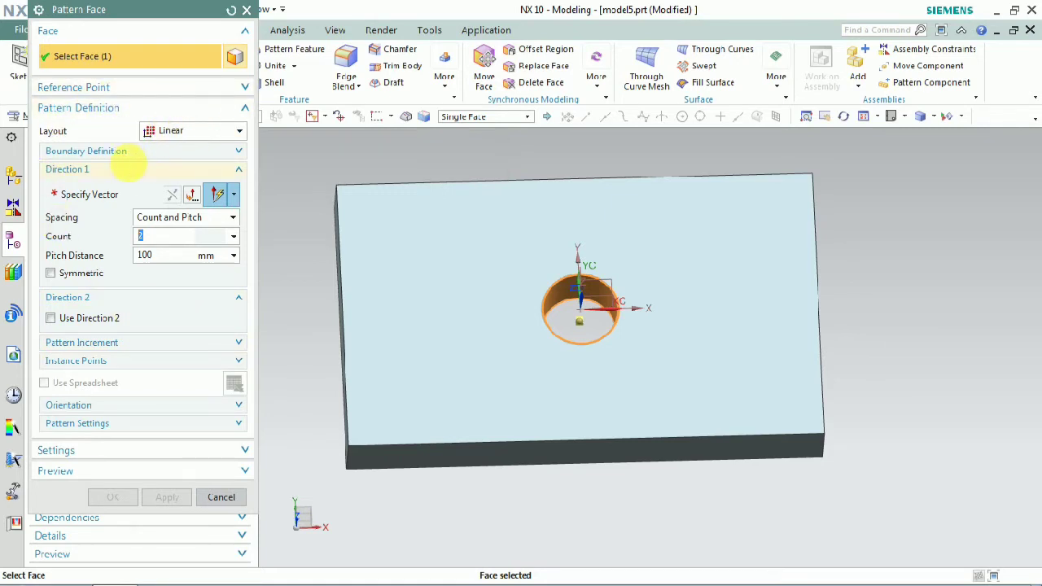
{"action": "left_click", "coordinate": [159, 131]}
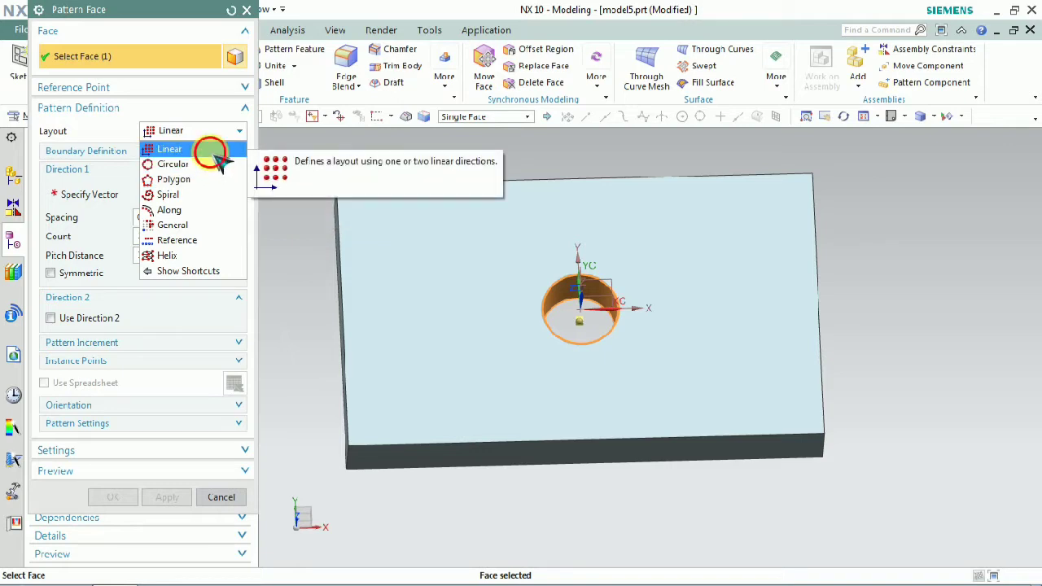
{"action": "left_click", "coordinate": [213, 154]}
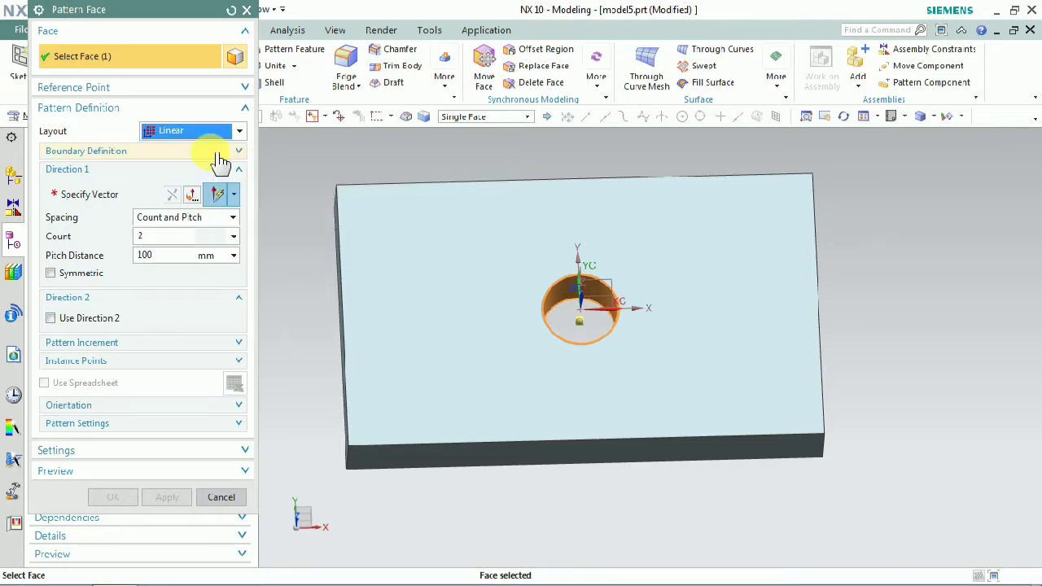
Step: Define the pattern's first direction along the X-axis with Count and Pitch spacing, count 3, pitch 100 mm and Symmetric on
{"action": "left_click", "coordinate": [72, 196]}
{"action": "left_click", "coordinate": [702, 358]}
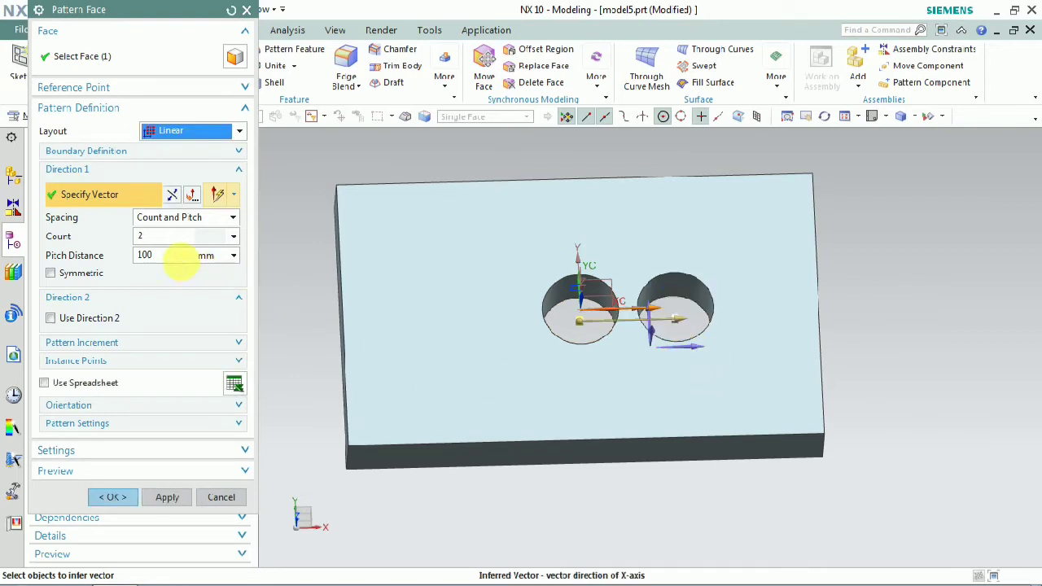
{"action": "left_click", "coordinate": [180, 256]}
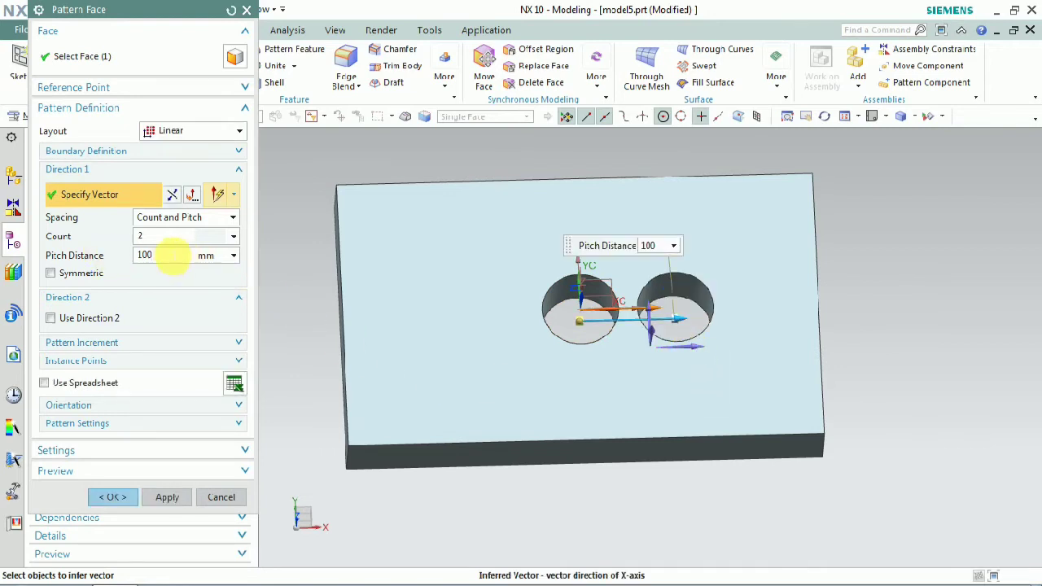
{"action": "left_click", "coordinate": [171, 260]}
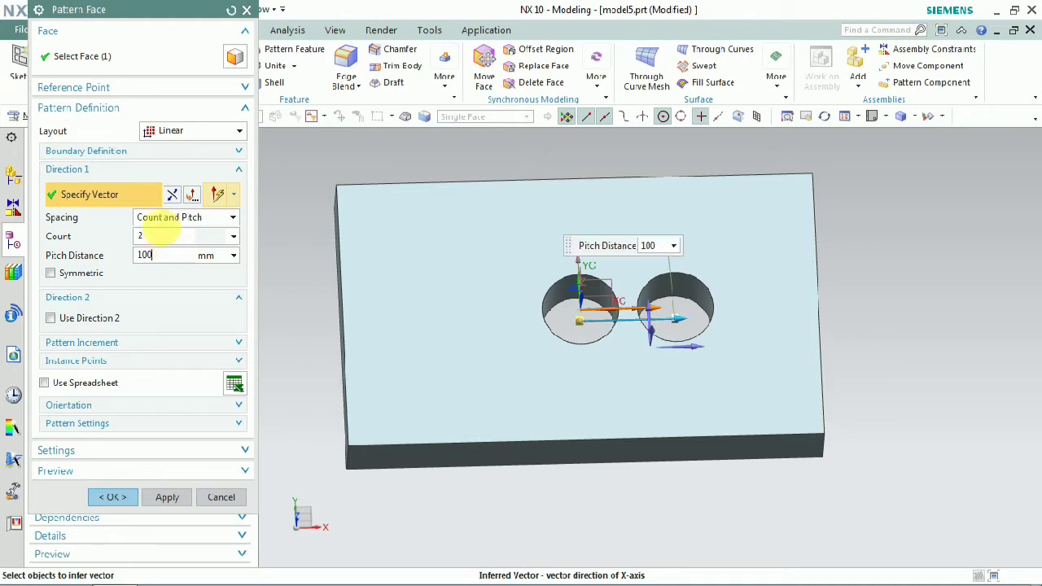
{"action": "left_click", "coordinate": [165, 219]}
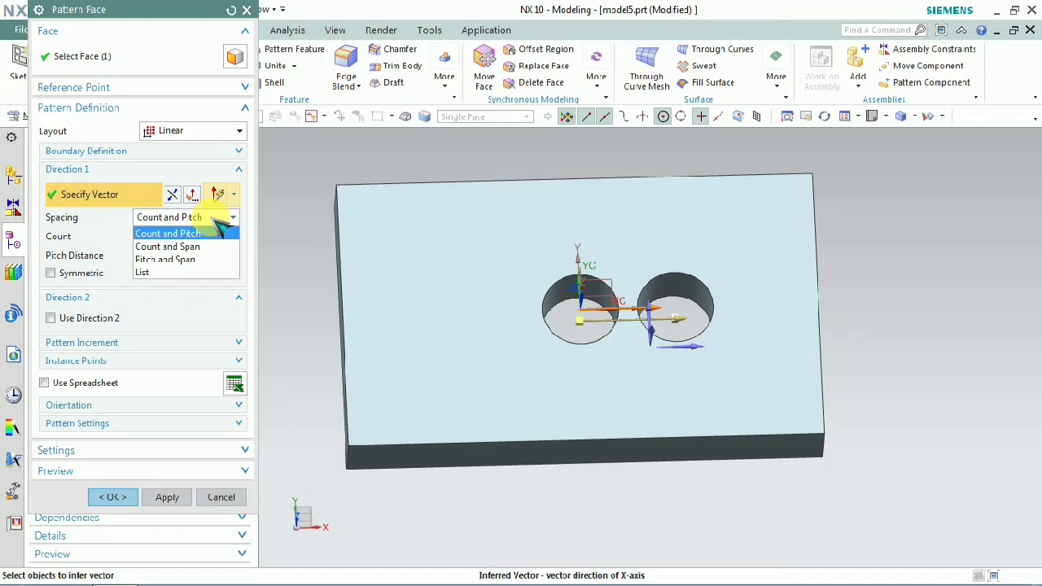
{"action": "left_click", "coordinate": [195, 232]}
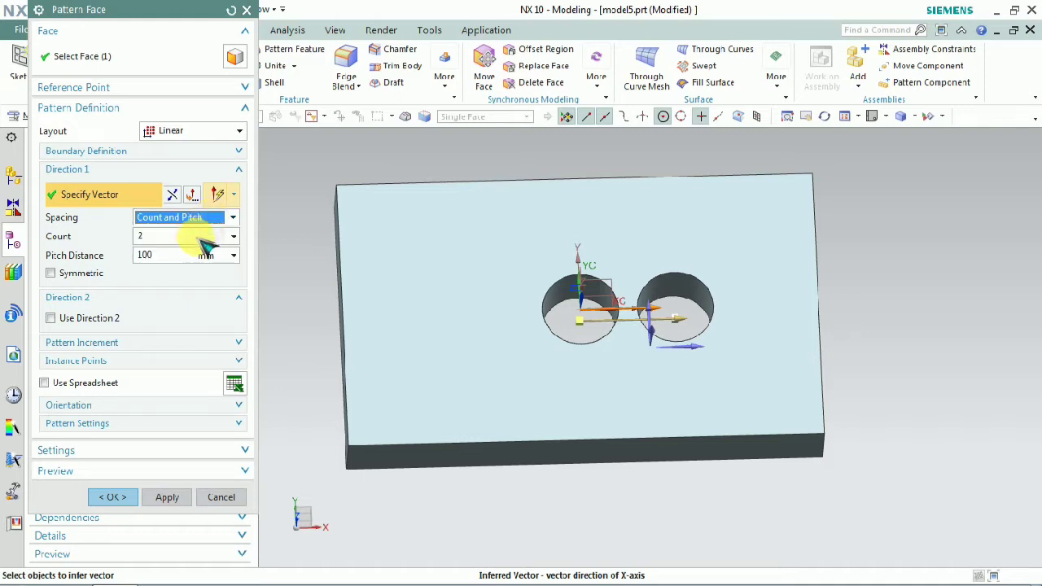
{"action": "key", "text": "Tab"}
{"action": "type", "text": "3"}
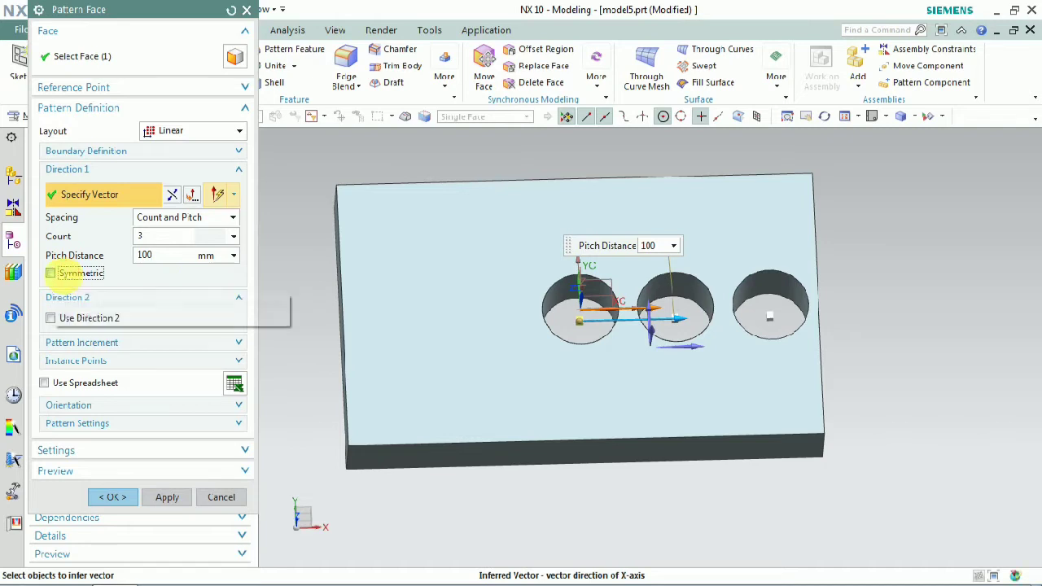
{"action": "left_click", "coordinate": [69, 274]}
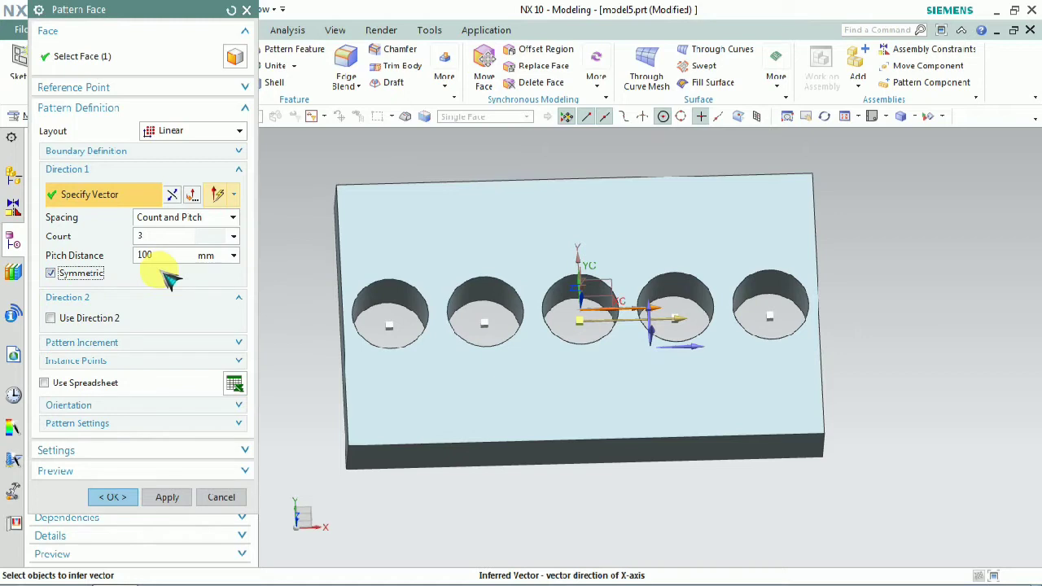
Step: Enable the second pattern direction along the Y-axis with count 2, pitch distance 100 mm and Symmetric on
{"action": "left_click", "coordinate": [52, 318]}
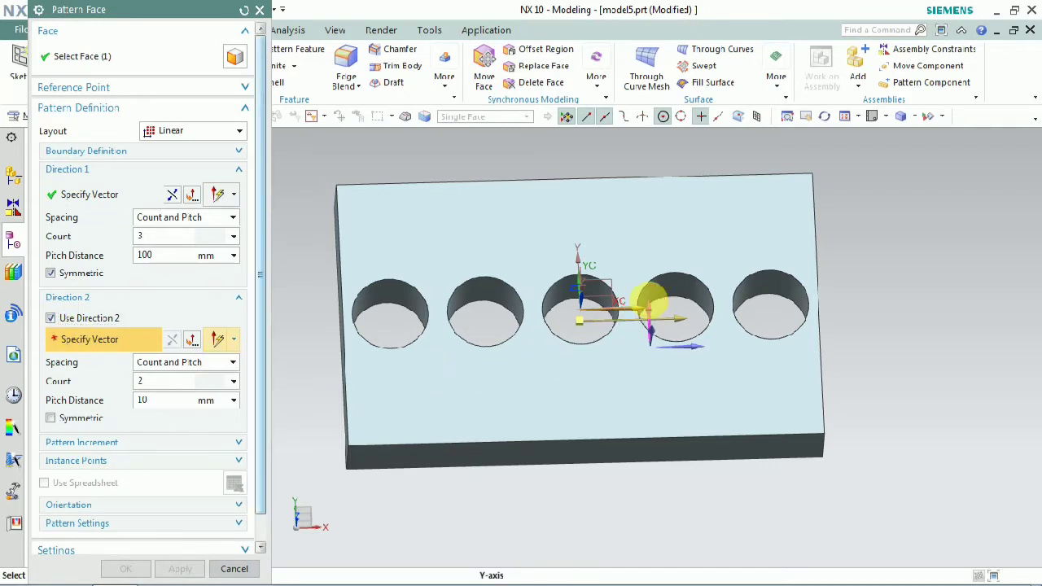
{"action": "left_click", "coordinate": [661, 307]}
{"action": "left_click", "coordinate": [742, 308]}
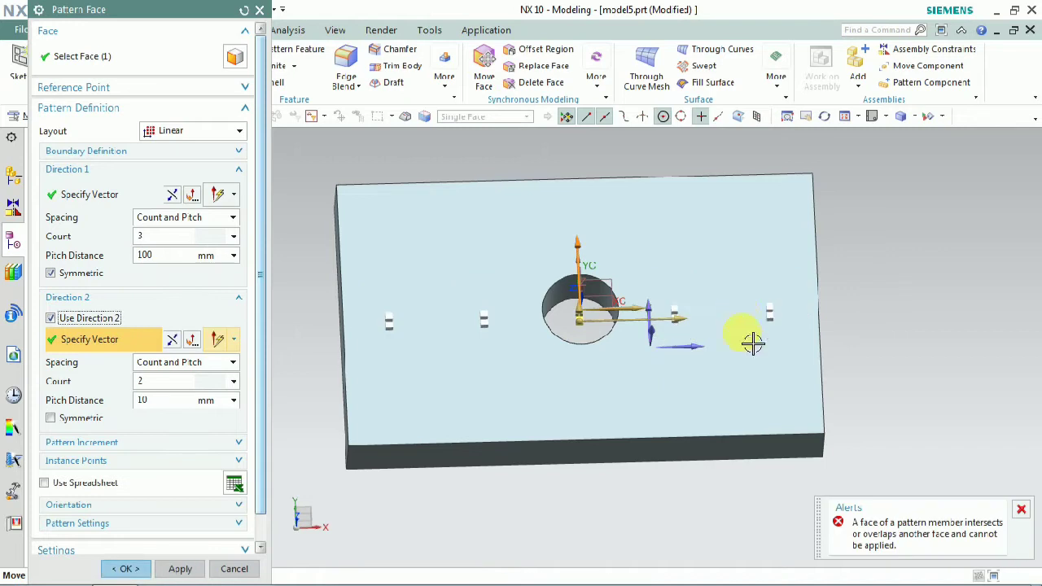
{"action": "left_click", "coordinate": [158, 381]}
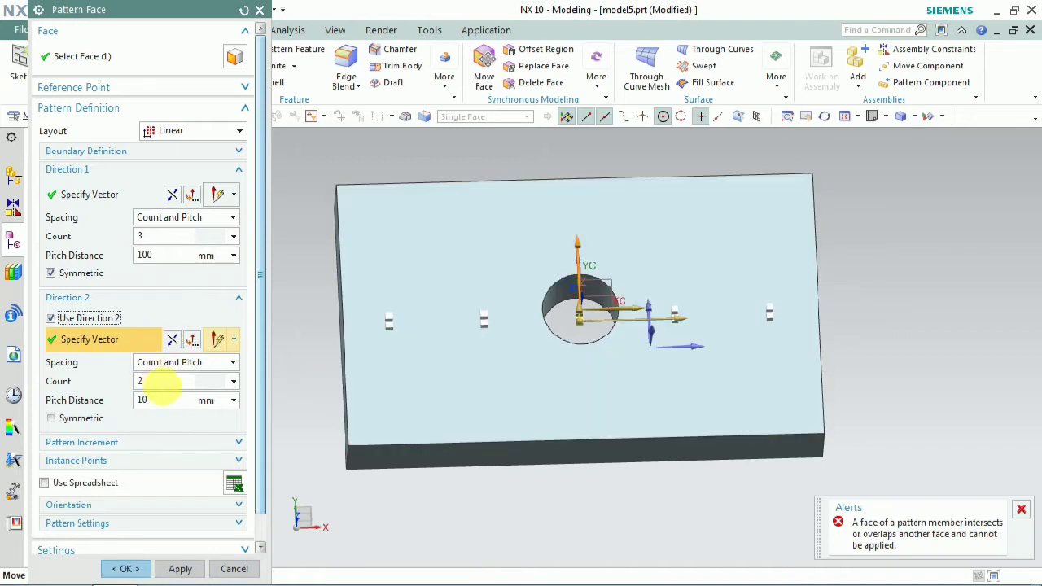
{"action": "left_click", "coordinate": [159, 399]}
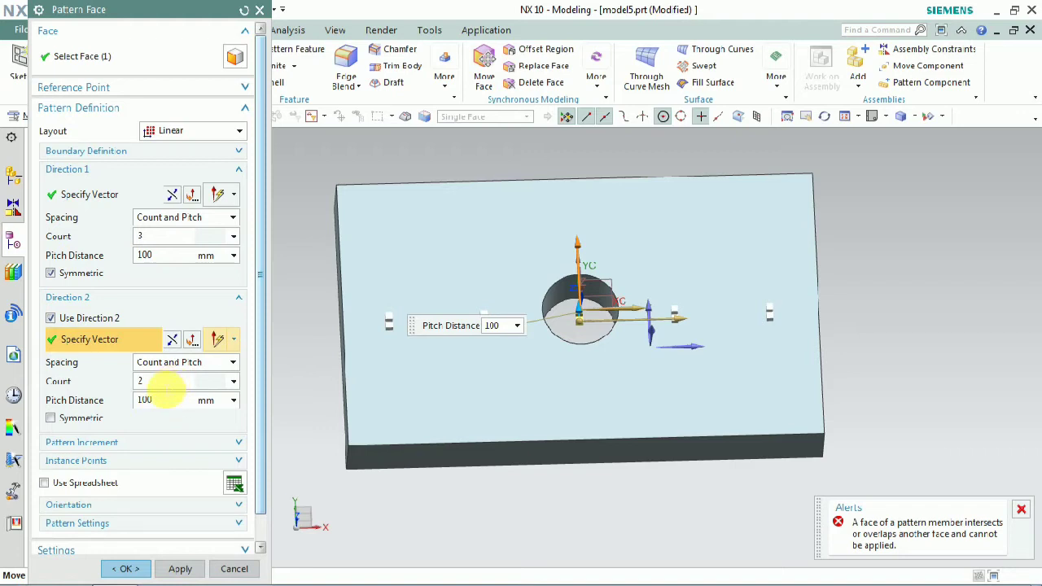
{"action": "mouse_move", "coordinate": [580, 215]}
{"action": "middle_mouse_down"}
{"action": "mouse_move", "coordinate": [600, 217]}
{"action": "mouse_move", "coordinate": [558, 216]}
{"action": "mouse_move", "coordinate": [562, 225]}
{"action": "middle_mouse_up"}
{"action": "left_click", "coordinate": [203, 380]}
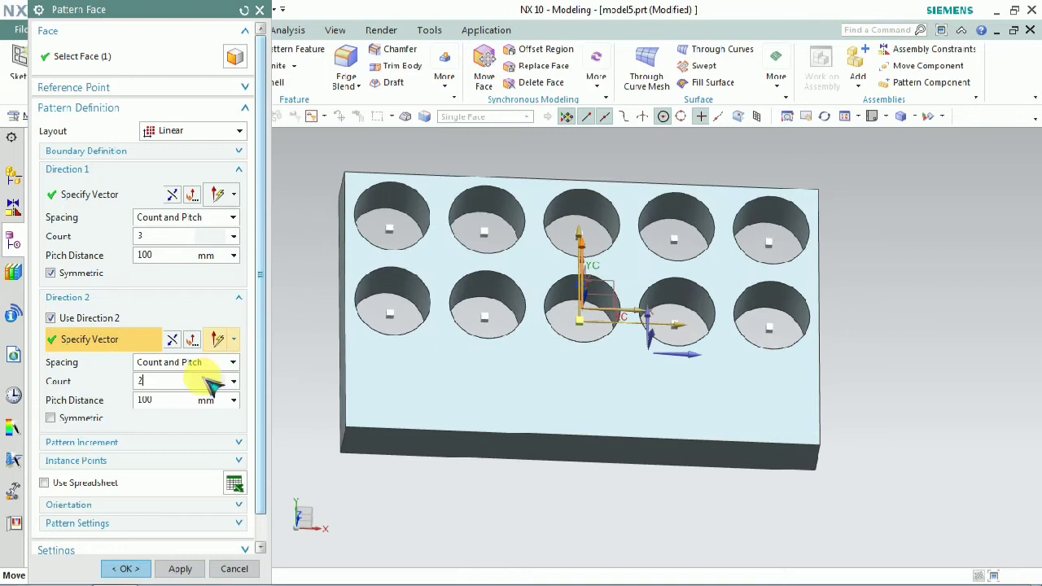
{"action": "left_click", "coordinate": [91, 420]}
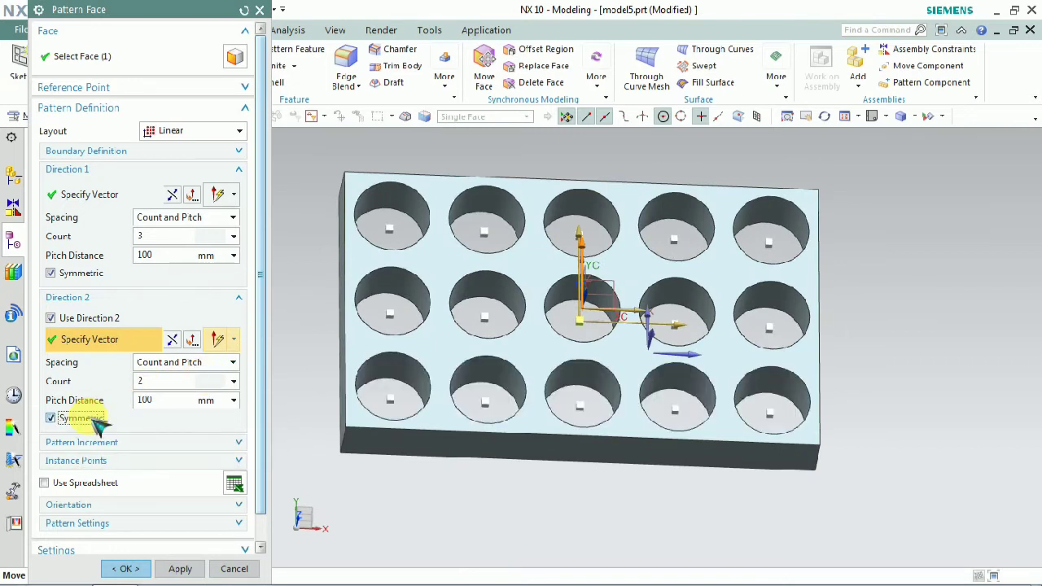
{"action": "mouse_move", "coordinate": [881, 298]}
{"action": "middle_mouse_down"}
{"action": "mouse_move", "coordinate": [855, 323]}
{"action": "mouse_move", "coordinate": [890, 288]}
{"action": "mouse_move", "coordinate": [899, 298]}
{"action": "middle_mouse_up"}
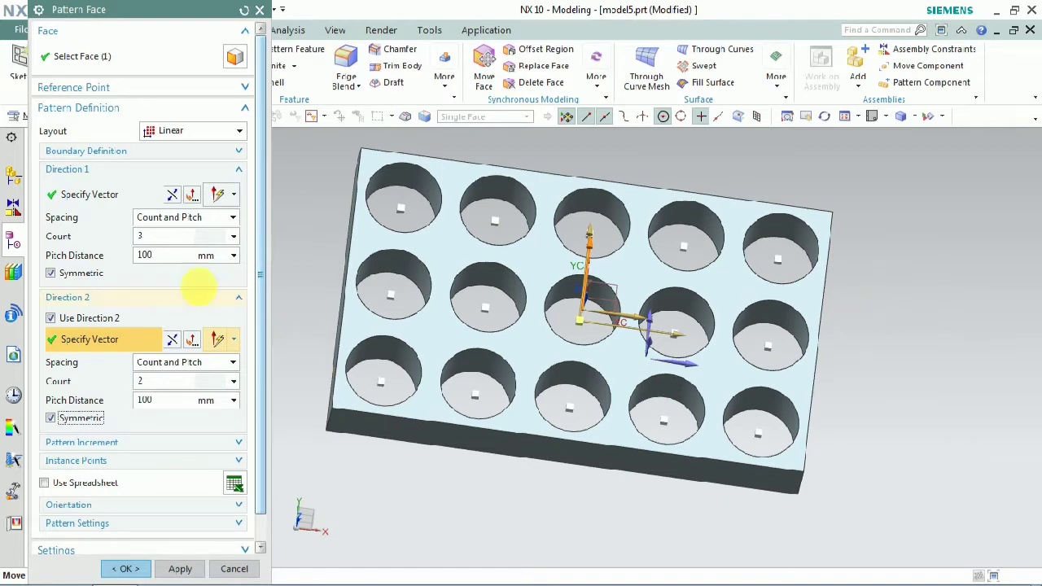
Step: Review the count and pitch distance of both directions and create the linear pattern of holes
{"action": "double_click", "coordinate": [165, 237]}
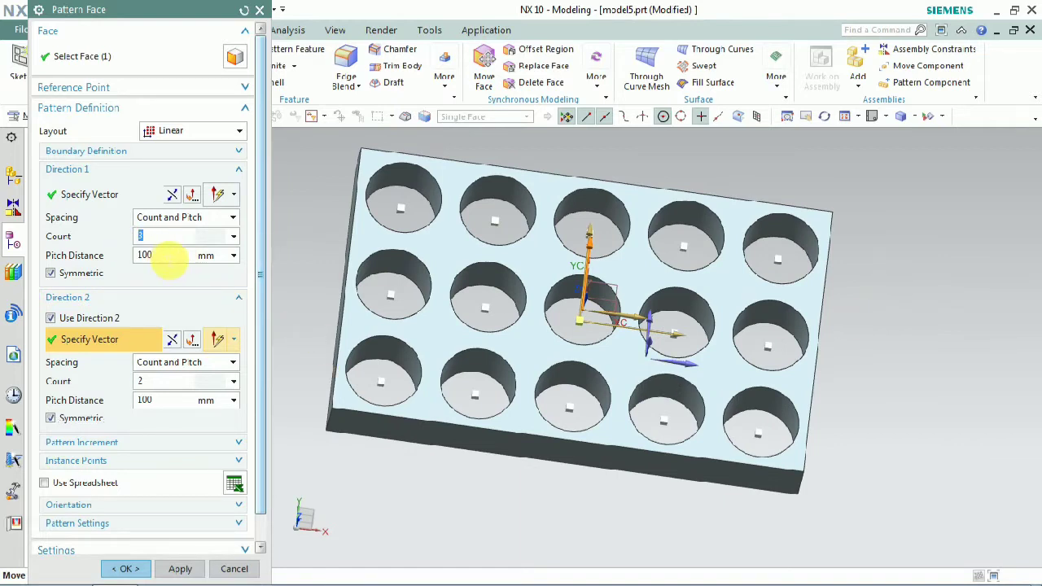
{"action": "double_click", "coordinate": [165, 255]}
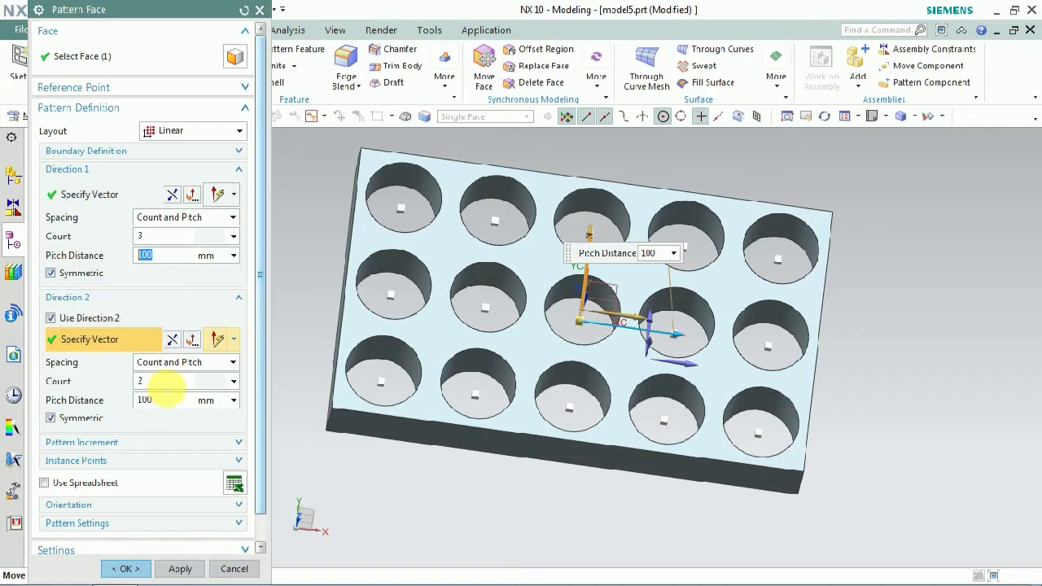
{"action": "left_click", "coordinate": [145, 383]}
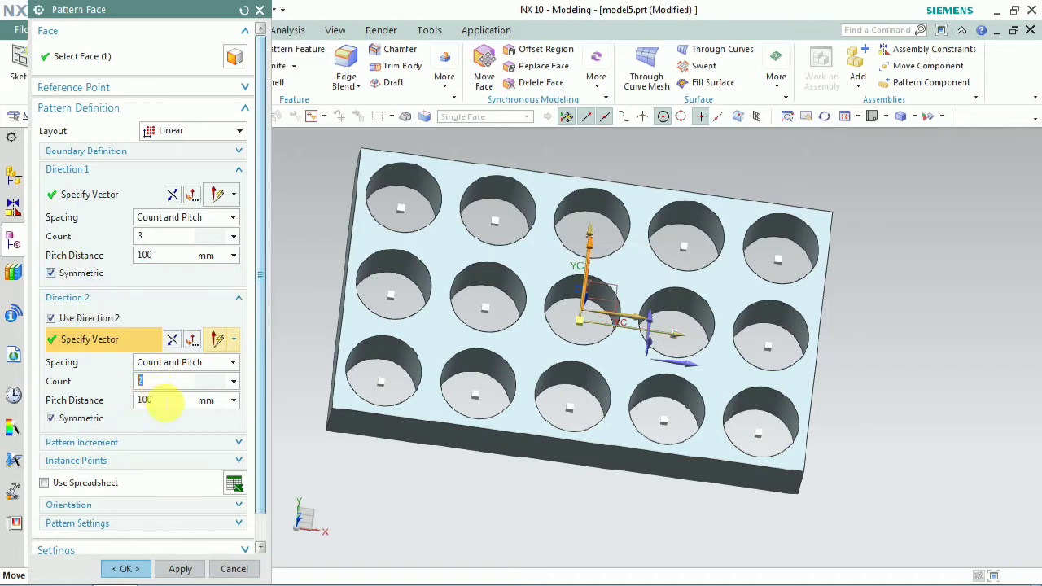
{"action": "left_click", "coordinate": [145, 399]}
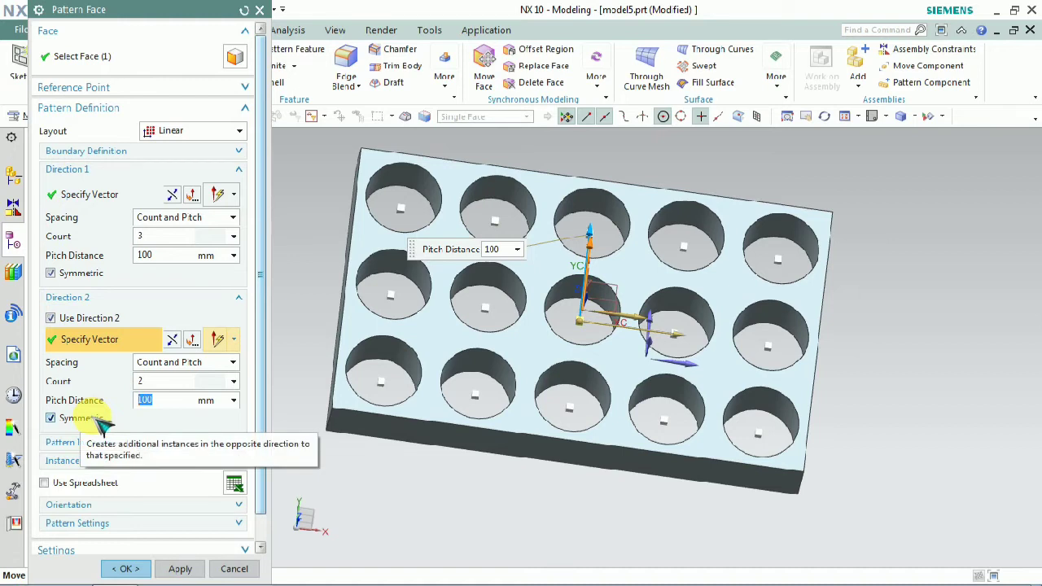
{"action": "left_click", "coordinate": [131, 568]}
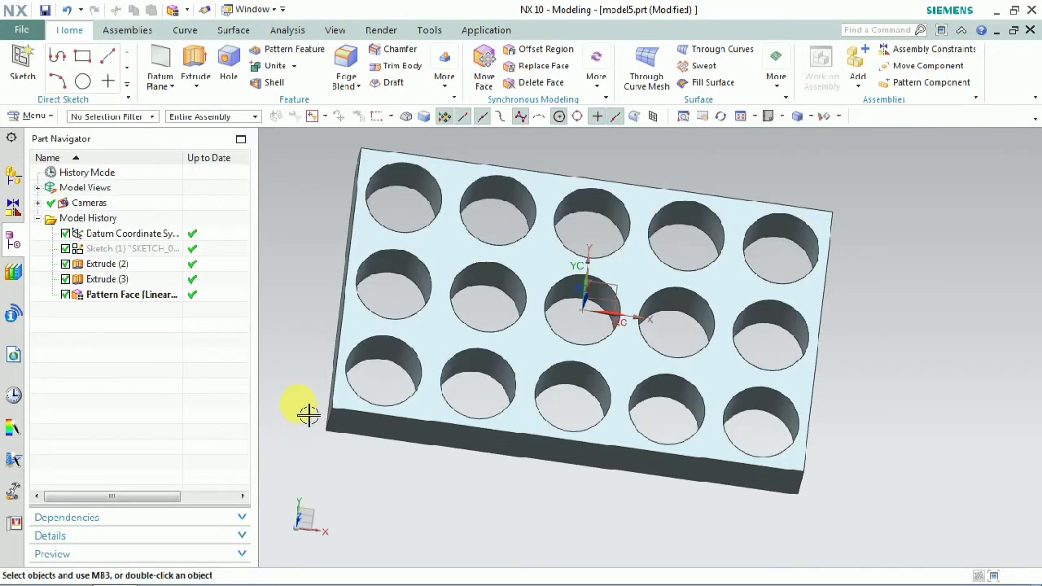
{"action": "middle_click_drag", "start_coordinate": [558, 383], "coordinate": [554, 361]}
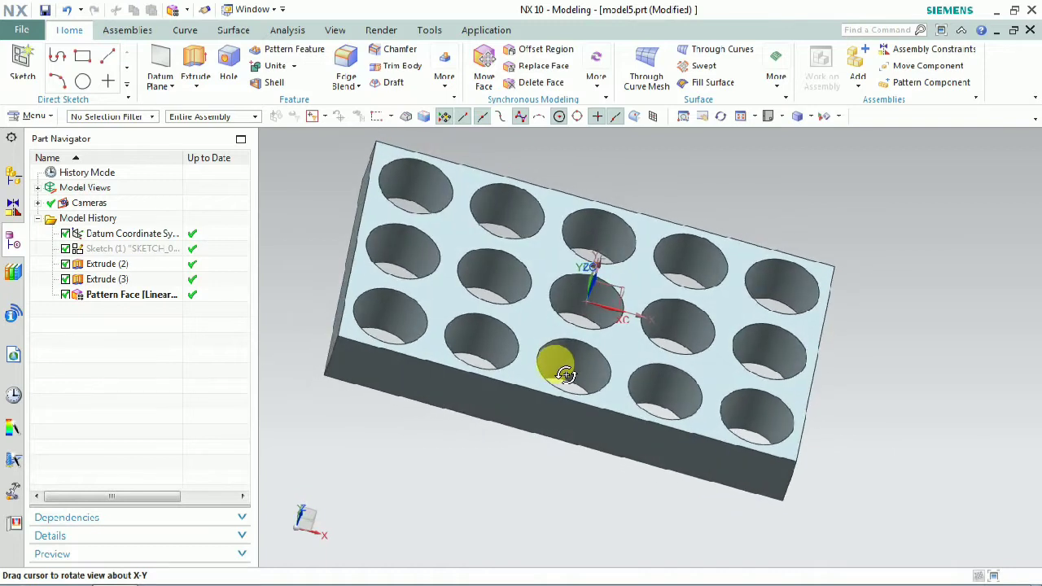
{"action": "scroll", "coordinate": [570, 298], "scroll_direction": "down", "scroll_amount": 2}
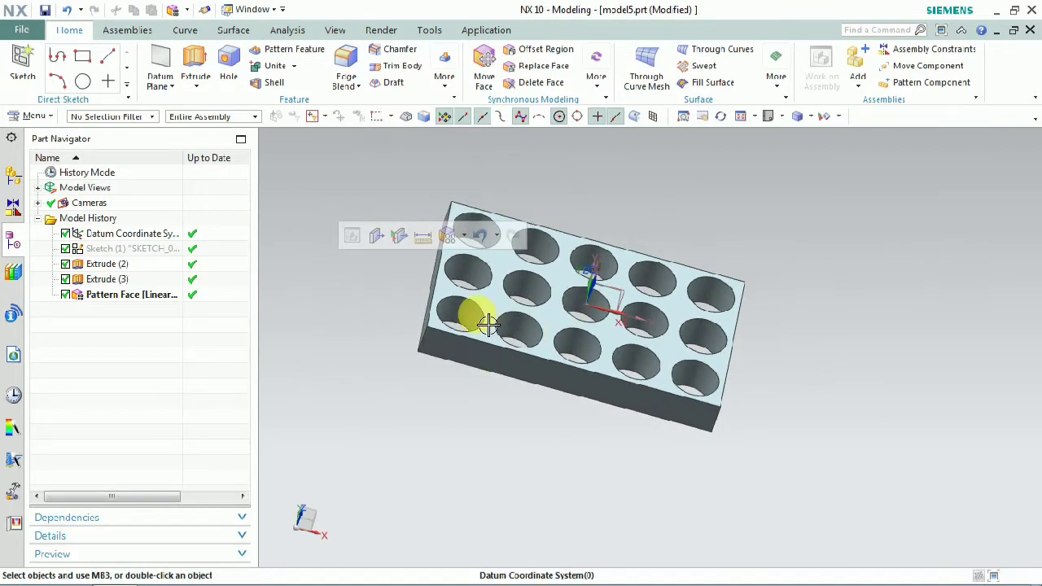
{"action": "scroll", "coordinate": [472, 317], "scroll_direction": "up", "scroll_amount": 4}
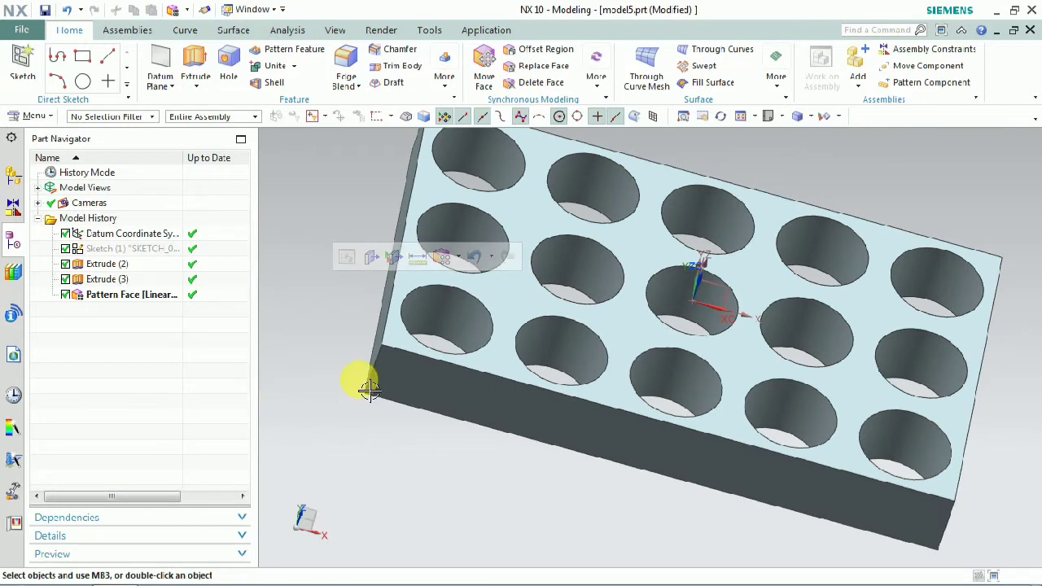
{"action": "scroll", "coordinate": [369, 389], "scroll_direction": "down", "scroll_amount": 1}
{"action": "mouse_move", "coordinate": [428, 438]}
{"action": "middle_mouse_down"}
{"action": "mouse_move", "coordinate": [410, 449]}
{"action": "mouse_move", "coordinate": [423, 440]}
{"action": "middle_mouse_up"}
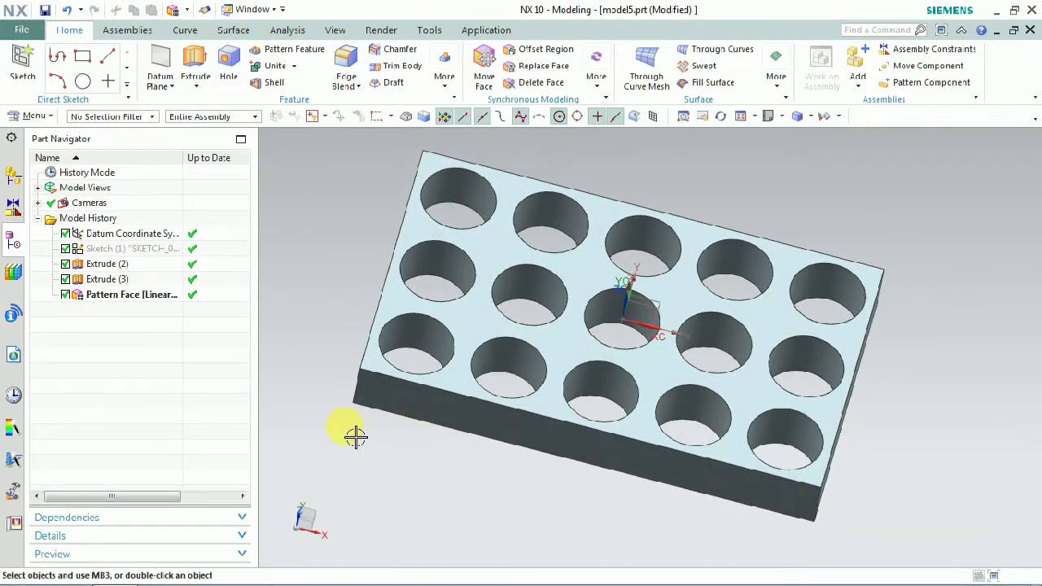
Step: Enter the Manufacturing application and initialize the machining environment with the cam_general configuration and the mill_planar setup
{"action": "left_click", "coordinate": [482, 32]}
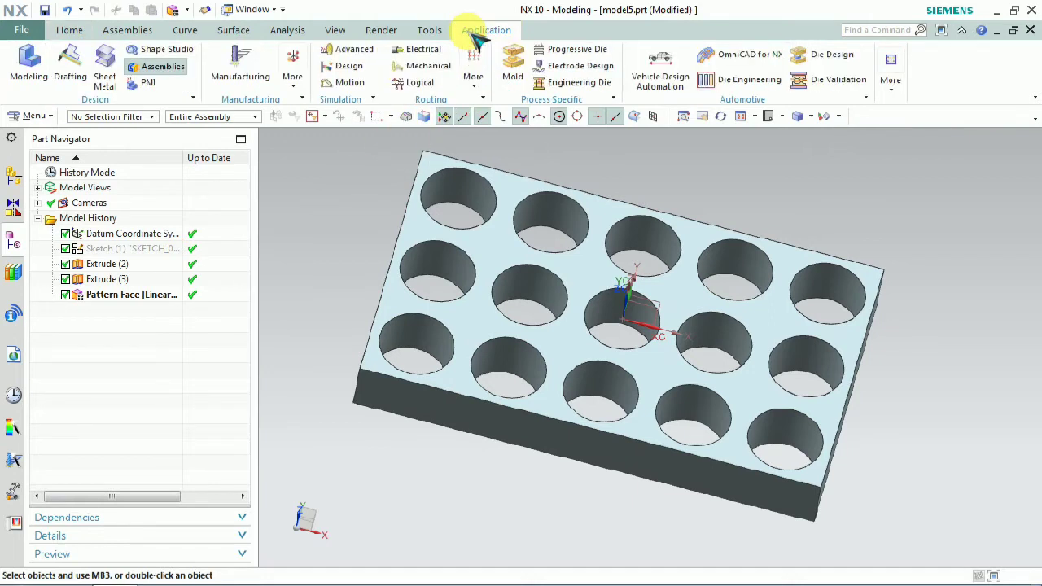
{"action": "left_click", "coordinate": [248, 72]}
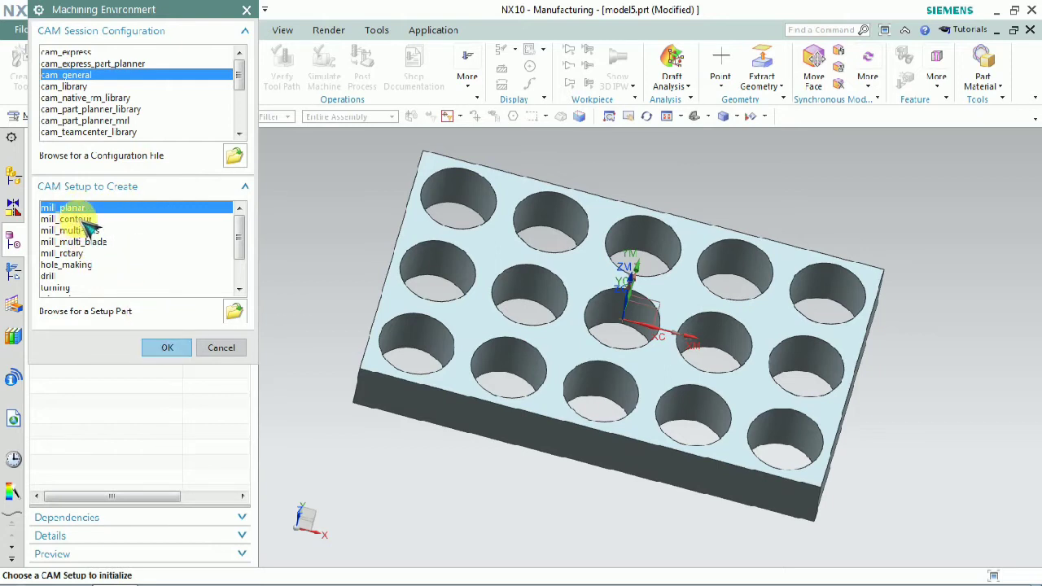
{"action": "left_click", "coordinate": [167, 348]}
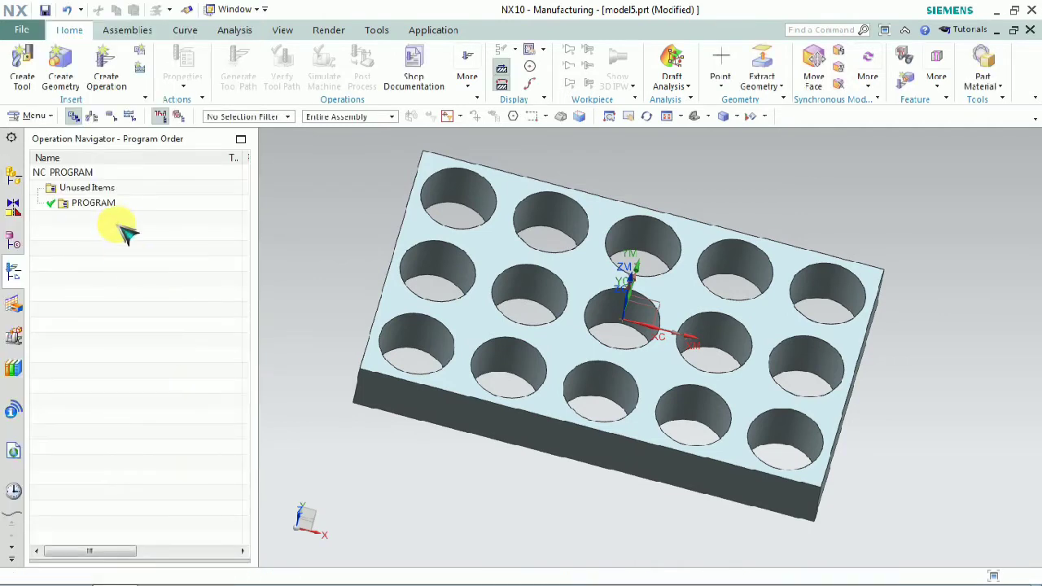
Step: Show the Operation Navigator in its geometry view, expand MCS_MILL and open it for editing with the machine coordinate system details shown
{"action": "left_click", "coordinate": [111, 116]}
{"action": "mouse_move", "coordinate": [465, 275]}
{"action": "middle_mouse_down"}
{"action": "mouse_move", "coordinate": [472, 235]}
{"action": "mouse_move", "coordinate": [477, 290]}
{"action": "middle_mouse_up"}
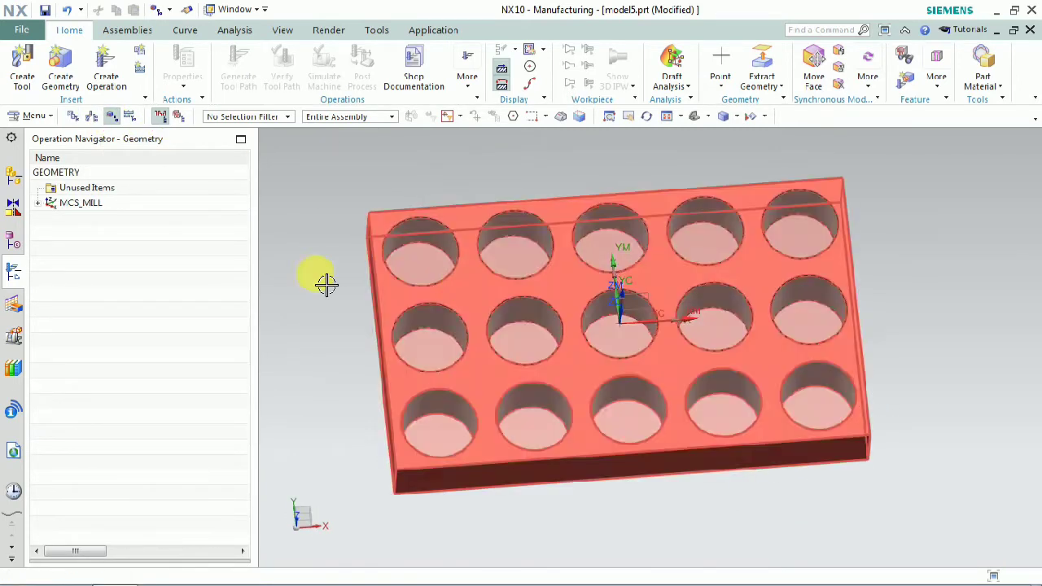
{"action": "left_click", "coordinate": [38, 204]}
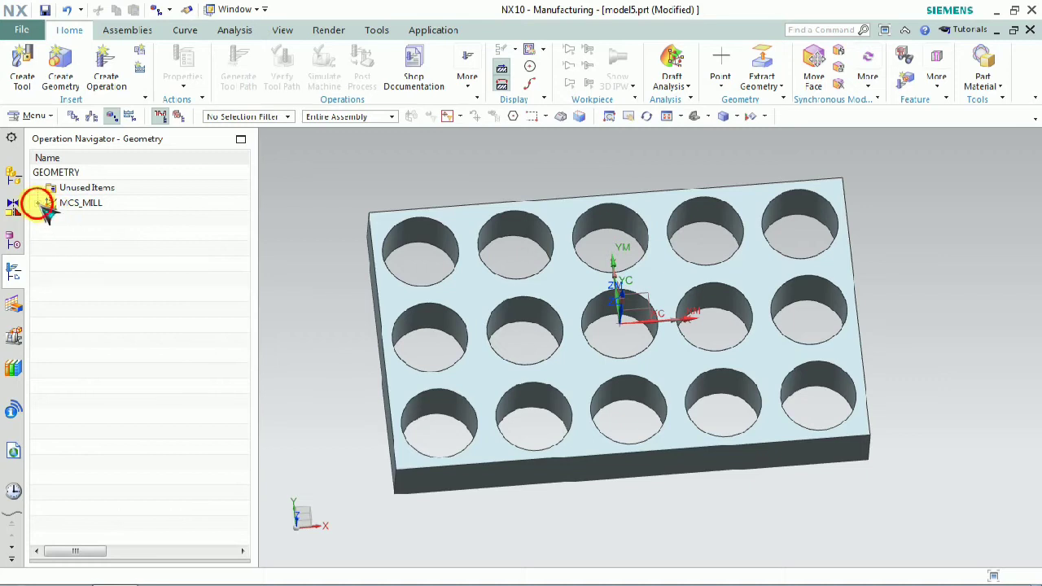
{"action": "left_click", "coordinate": [81, 202]}
{"action": "right_click", "coordinate": [105, 212]}
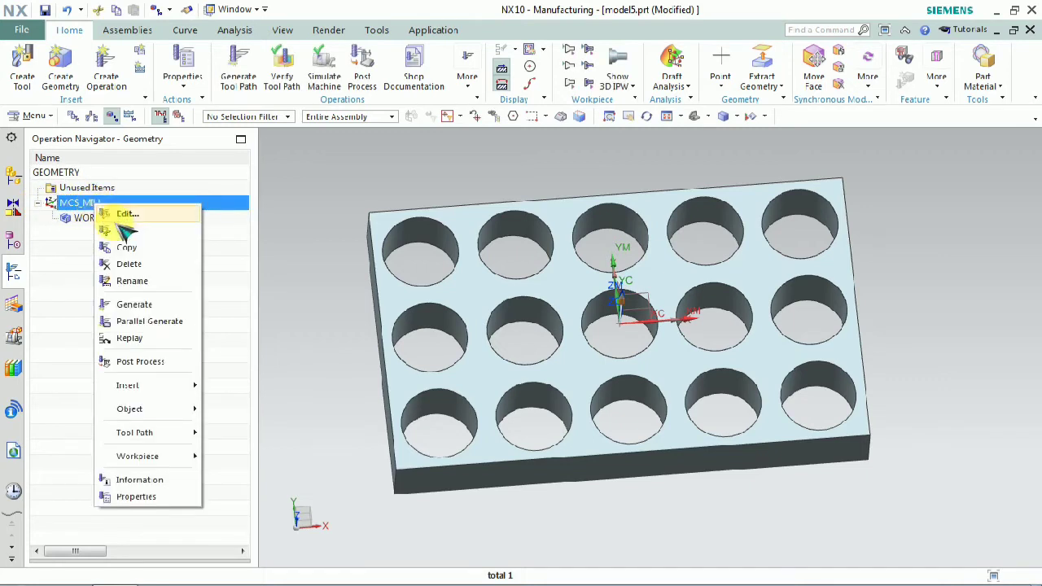
{"action": "left_click", "coordinate": [122, 211]}
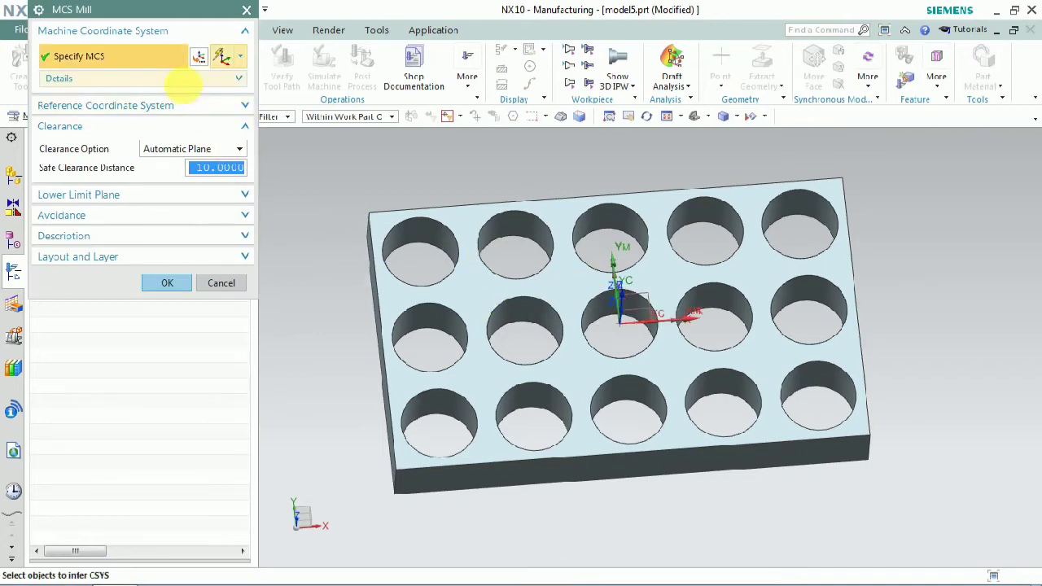
{"action": "left_click", "coordinate": [235, 79]}
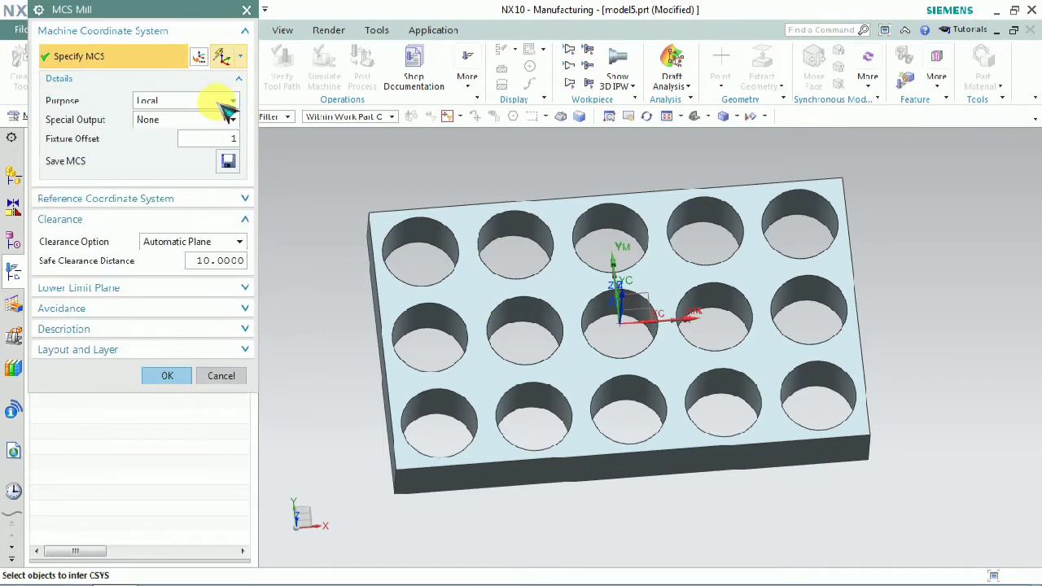
Step: Place the machine coordinate system's origin at the front-left corner hole's top centre, X -200, Y -100, Z 0, and accept the MCS Mill settings
{"action": "left_click", "coordinate": [205, 64]}
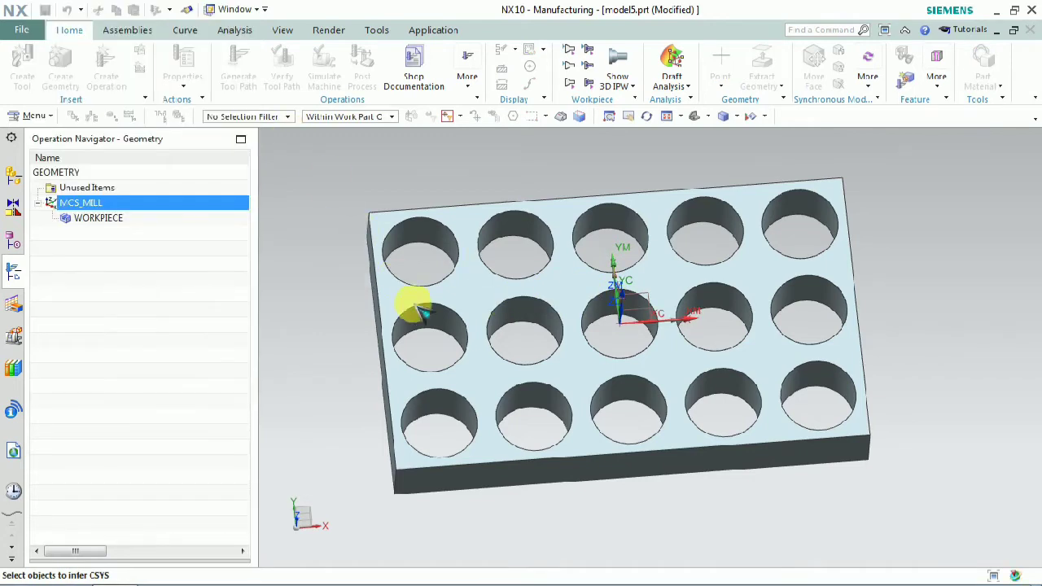
{"action": "left_click", "coordinate": [456, 399]}
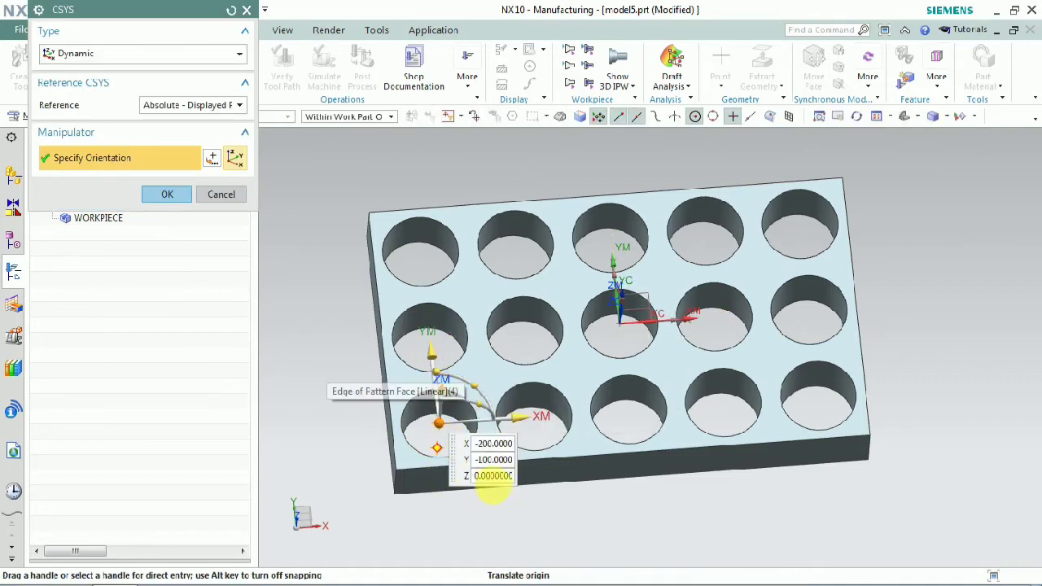
{"action": "middle_click_drag", "start_coordinate": [436, 295], "coordinate": [415, 260]}
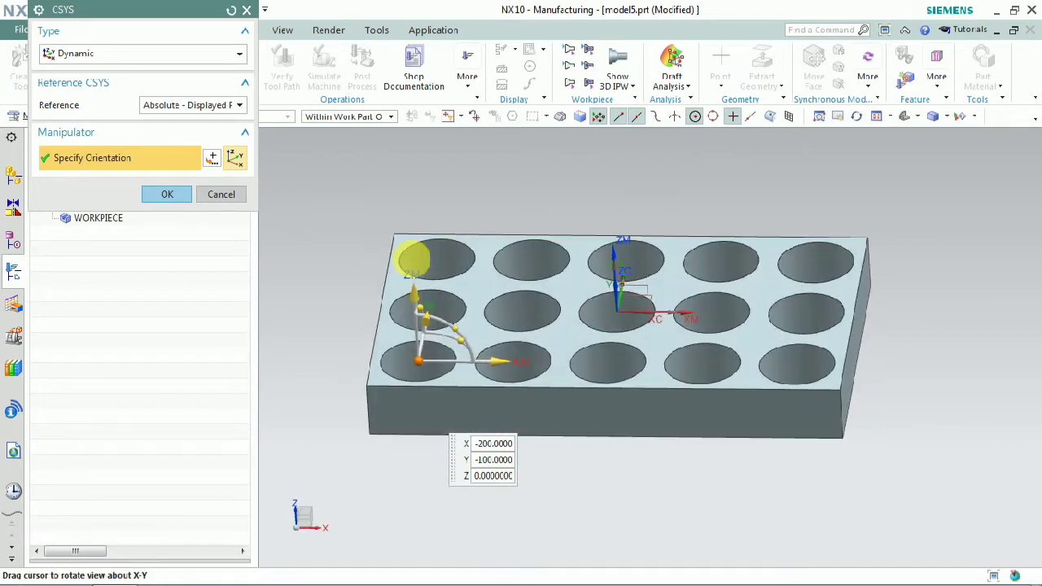
{"action": "left_click", "coordinate": [169, 195]}
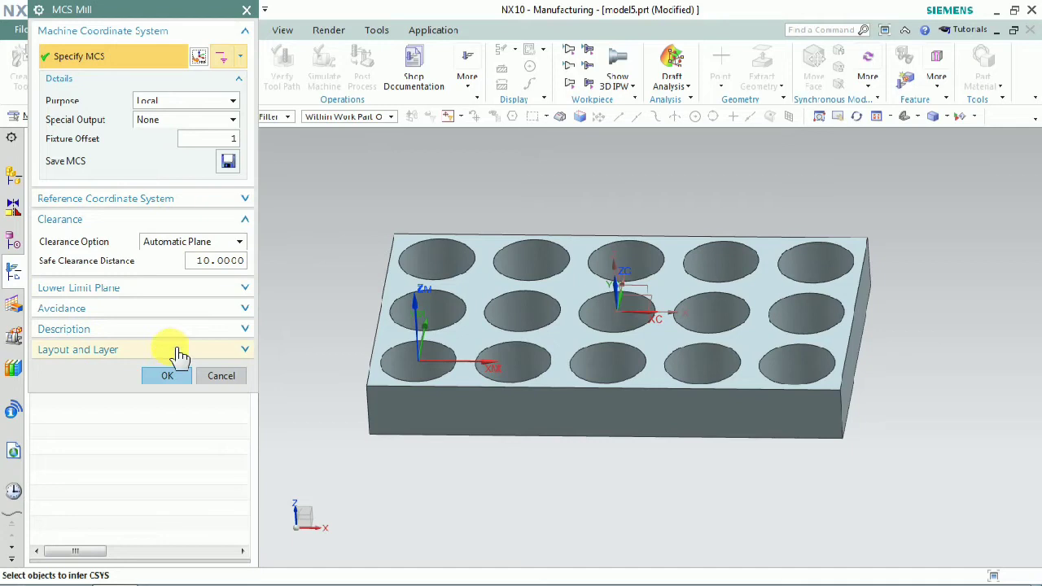
{"action": "left_click", "coordinate": [171, 378]}
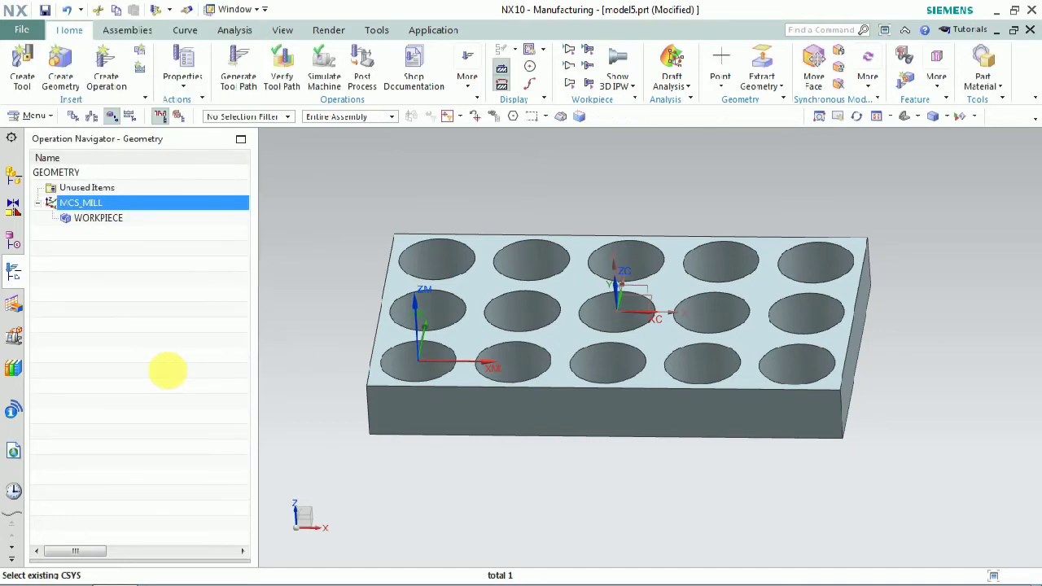
Step: Hide the datum coordinate system at the centre of the block
{"action": "left_click", "coordinate": [286, 302]}
{"action": "middle_click_drag", "start_coordinate": [367, 223], "coordinate": [558, 310]}
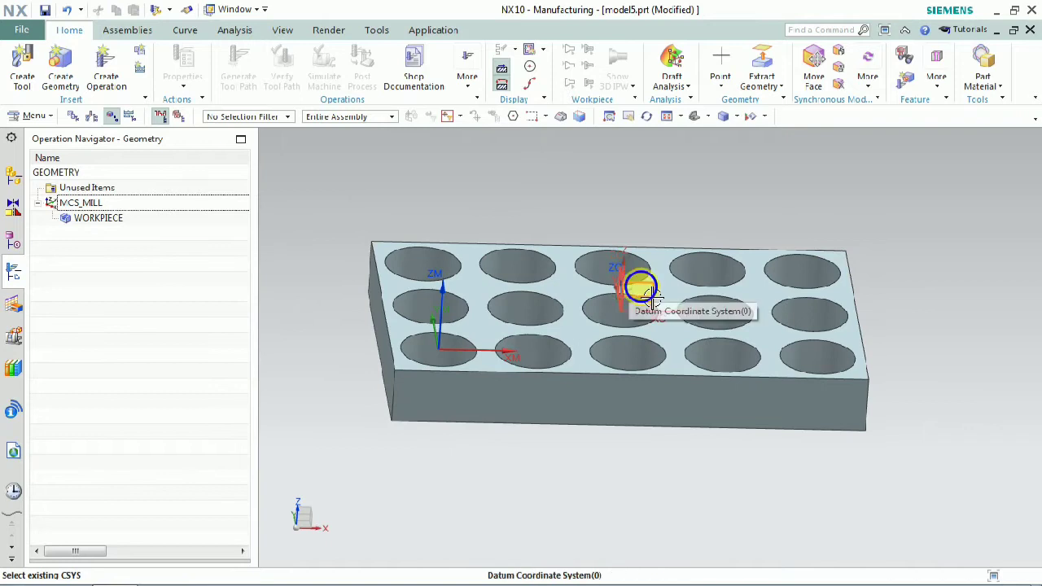
{"action": "right_click", "coordinate": [634, 285]}
{"action": "left_click", "coordinate": [675, 321]}
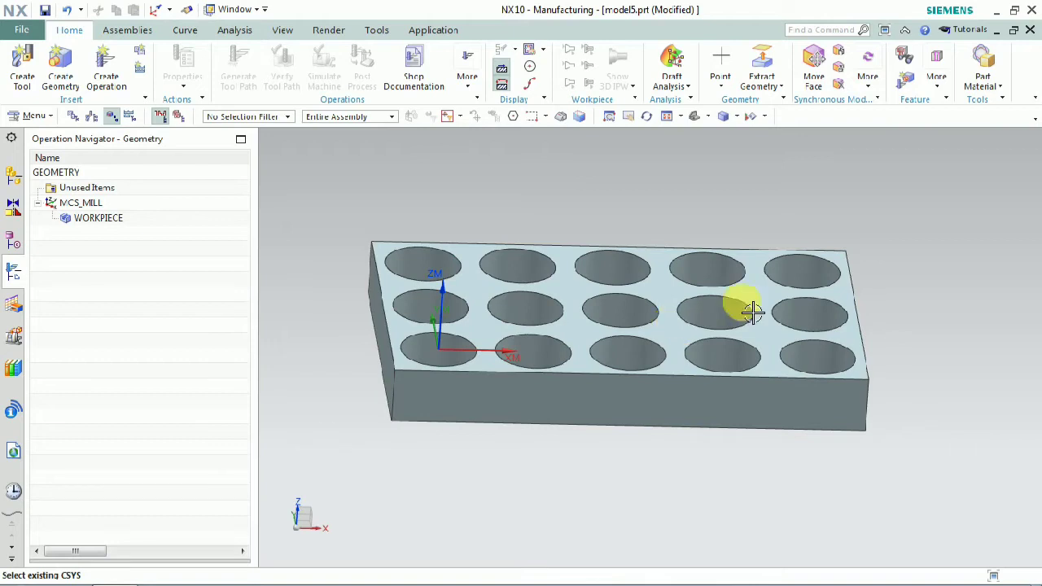
{"action": "middle_click_drag", "start_coordinate": [716, 221], "coordinate": [691, 235]}
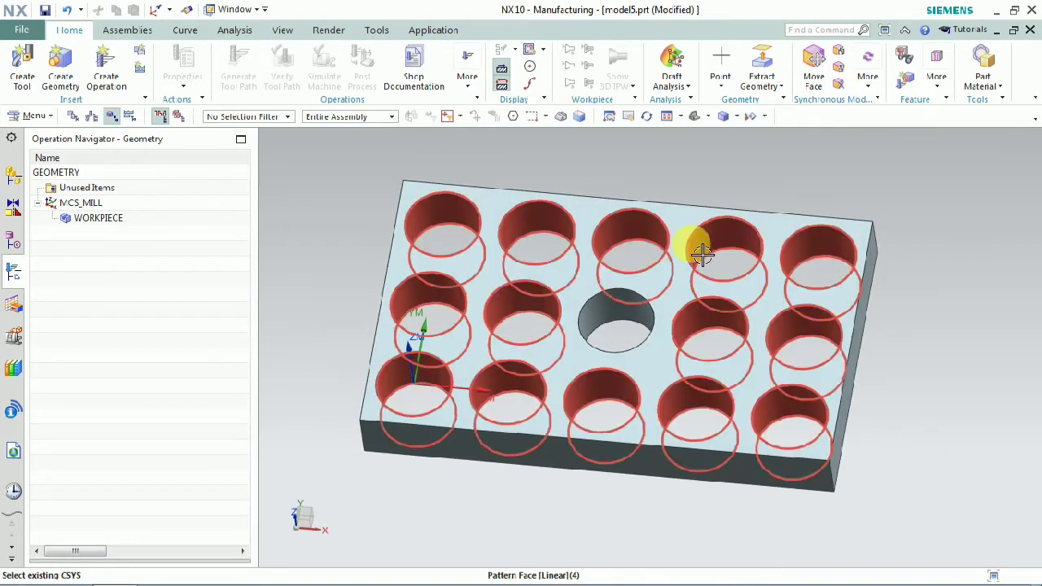
Step: Edit WORKPIECE and specify the perforated block's solid body as the part geometry
{"action": "left_click", "coordinate": [97, 218]}
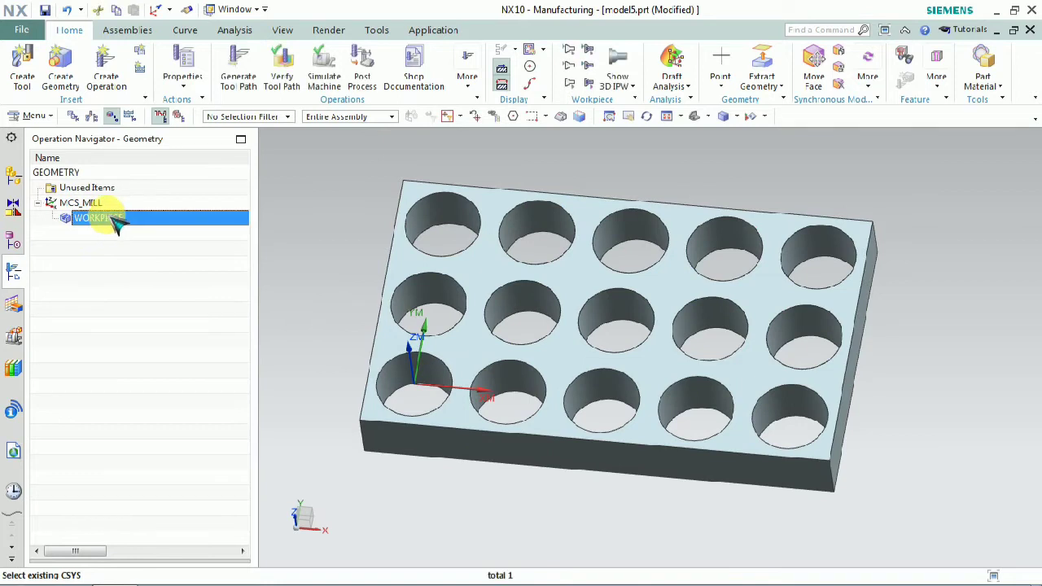
{"action": "right_click", "coordinate": [118, 225]}
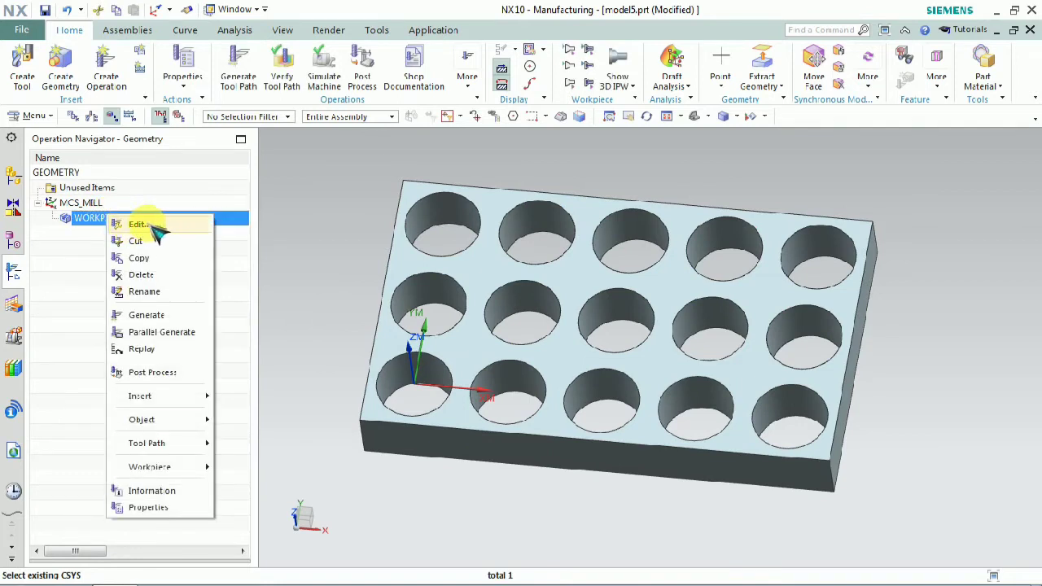
{"action": "left_click", "coordinate": [153, 224]}
{"action": "left_click", "coordinate": [208, 56]}
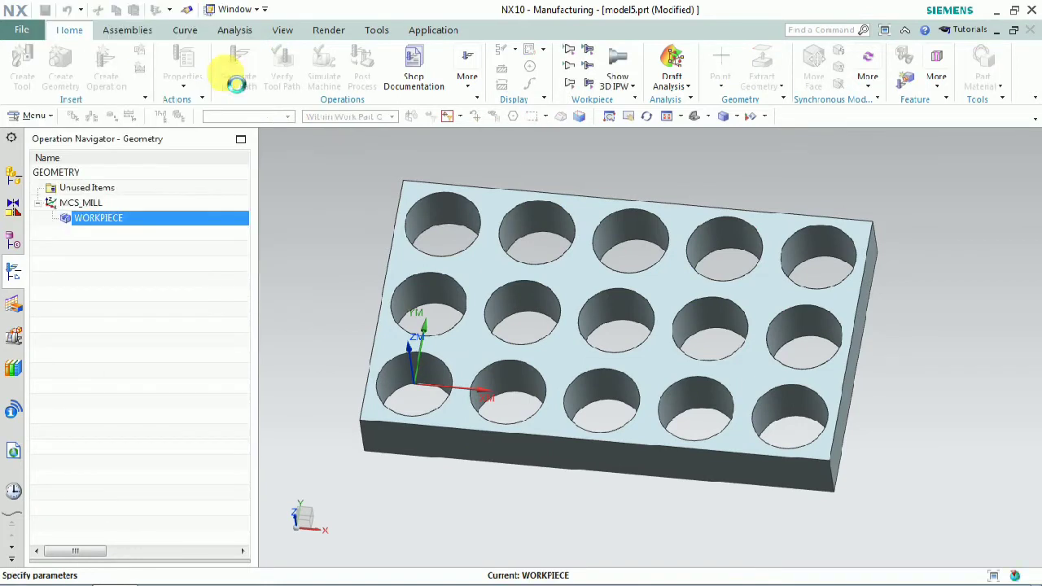
{"action": "left_click", "coordinate": [464, 290]}
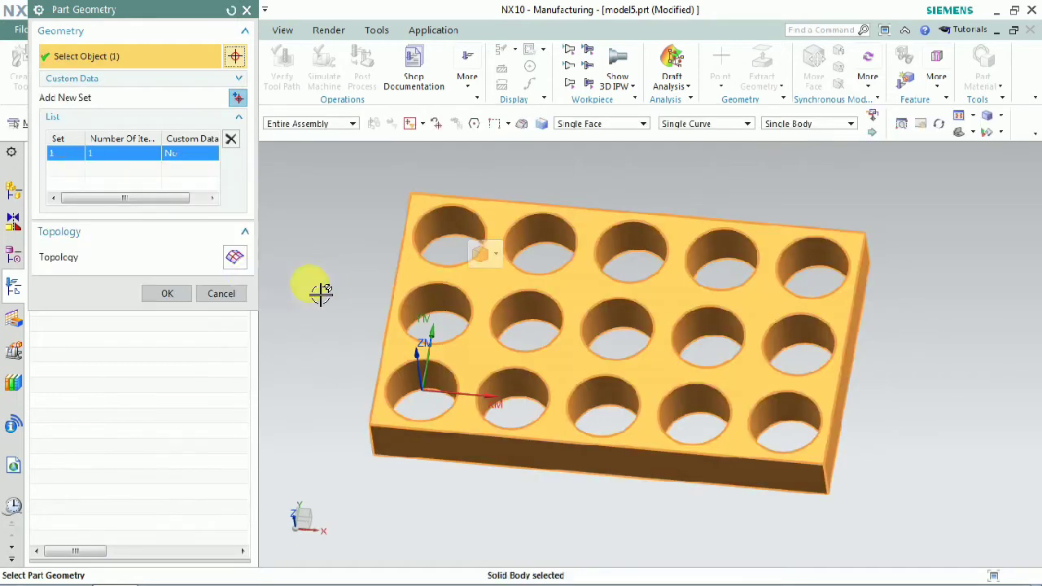
{"action": "left_click", "coordinate": [169, 294]}
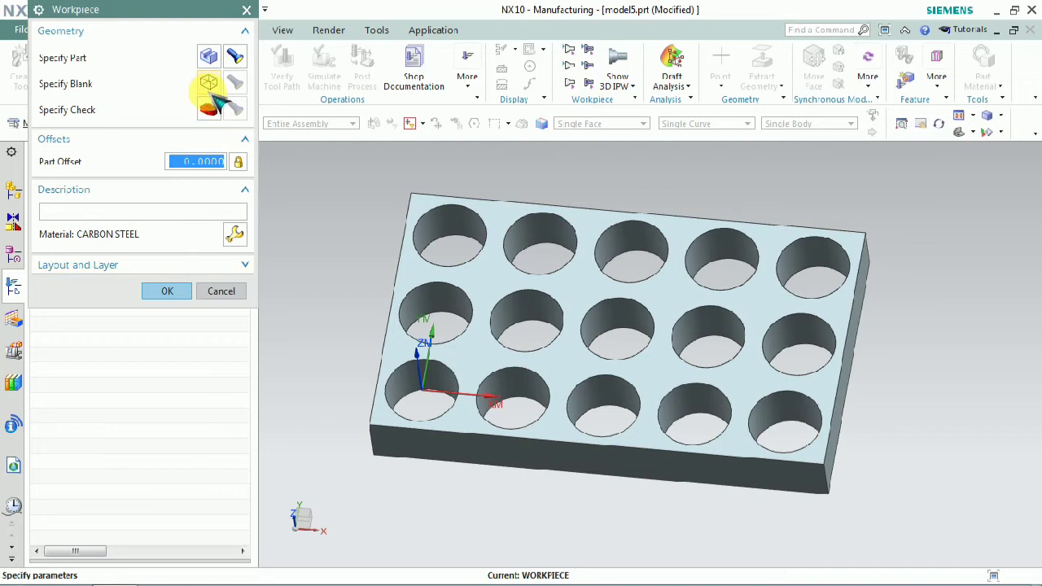
Step: Specify the blank as a Bounding Block with all limits at 0 and accept the workpiece definition
{"action": "left_click", "coordinate": [209, 84]}
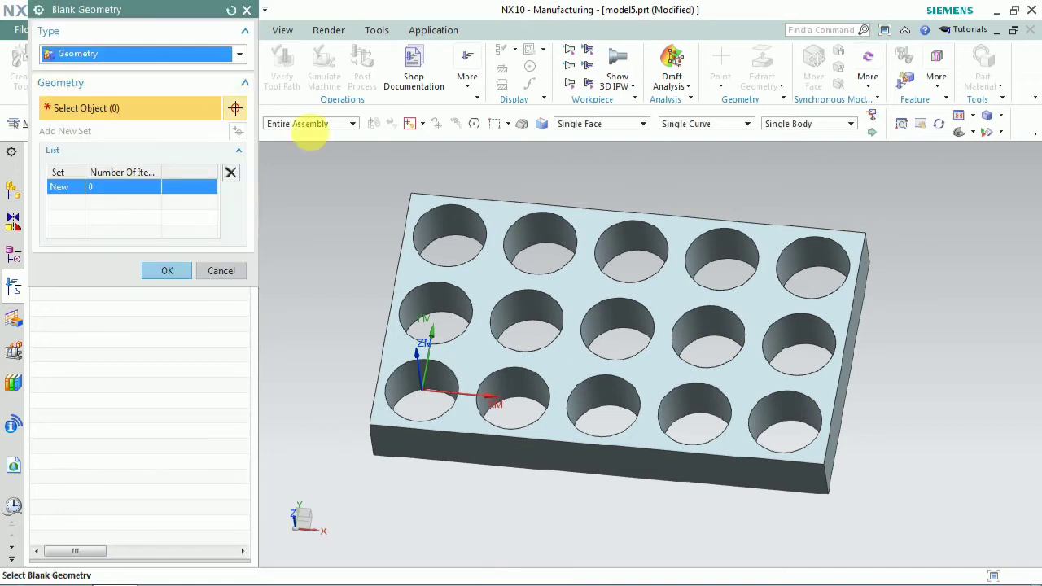
{"action": "left_click", "coordinate": [200, 55]}
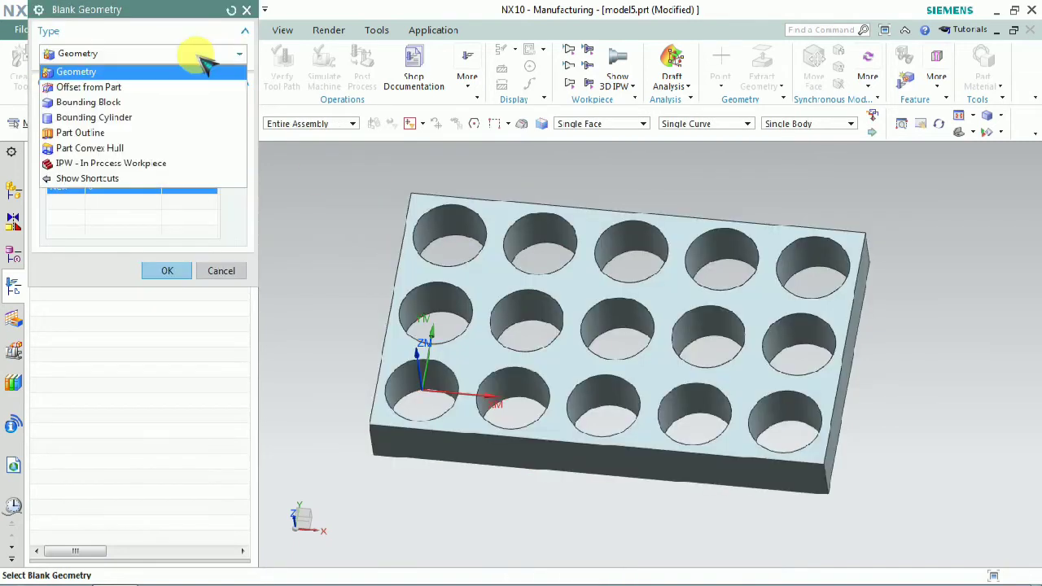
{"action": "left_click", "coordinate": [203, 109]}
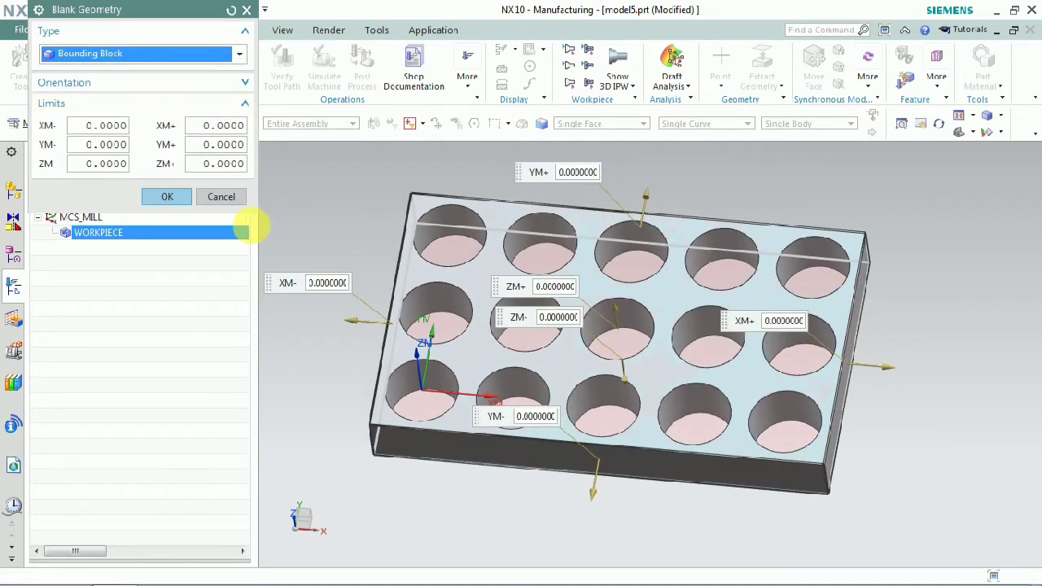
{"action": "left_click", "coordinate": [167, 197]}
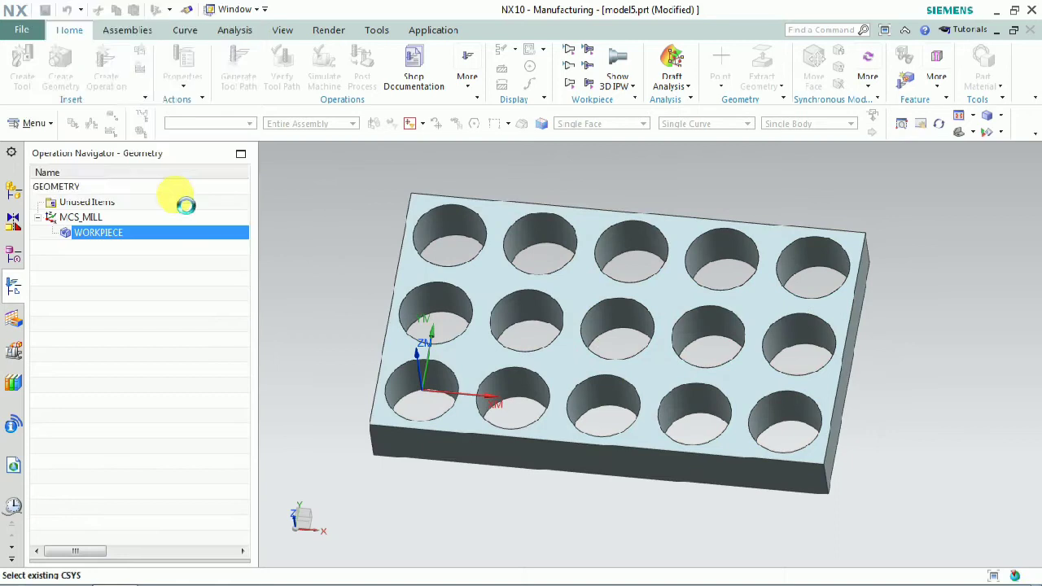
{"action": "left_click", "coordinate": [167, 291]}
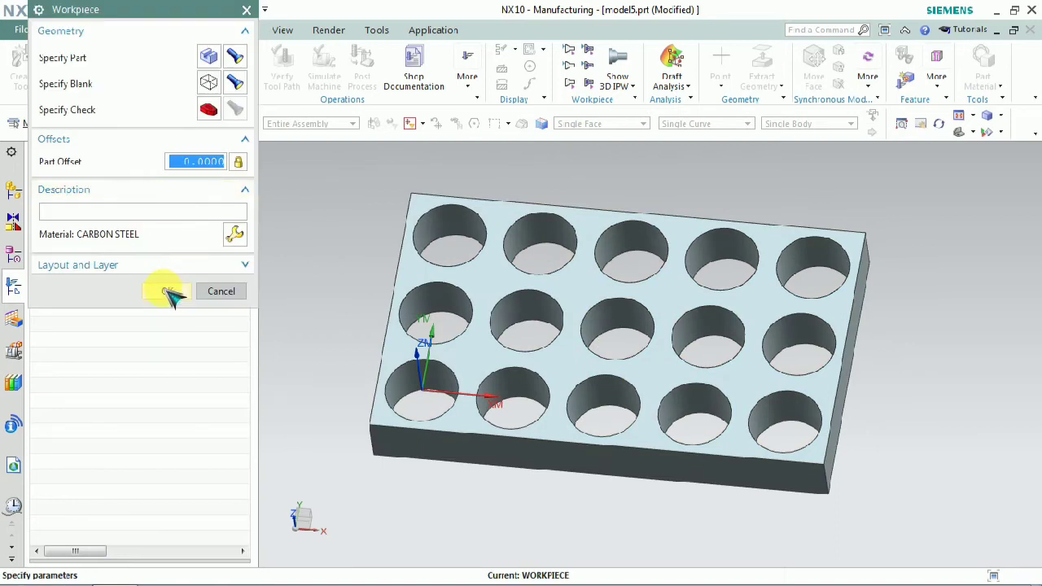
Step: Insert a mill_planar Floor and Wall operation named FLOOR_WALL under WORKPIECE
{"action": "mouse_move", "coordinate": [315, 275]}
{"action": "middle_mouse_down"}
{"action": "mouse_move", "coordinate": [338, 284]}
{"action": "mouse_move", "coordinate": [320, 289]}
{"action": "middle_mouse_up"}
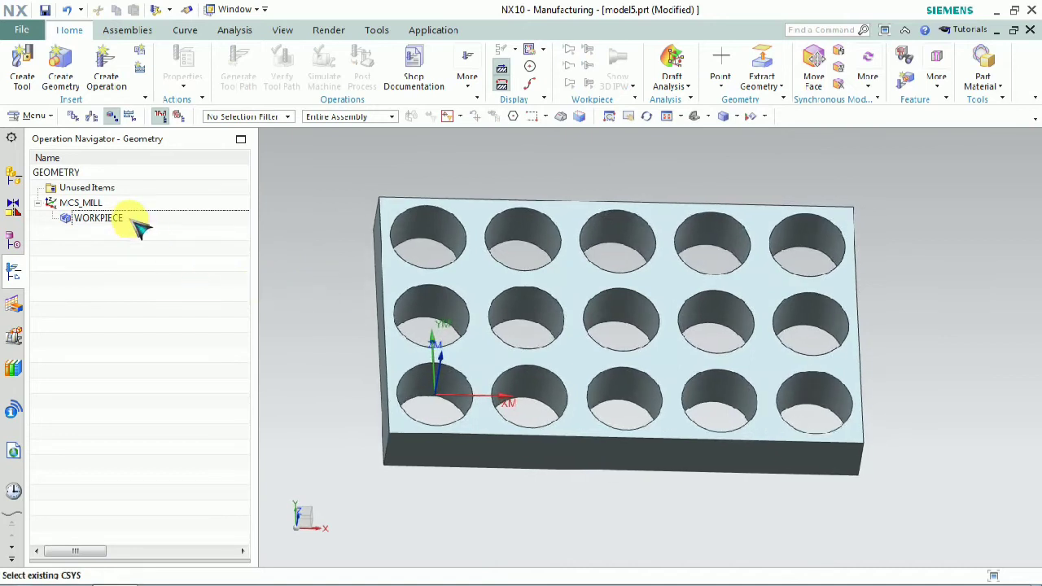
{"action": "left_click", "coordinate": [122, 218]}
{"action": "right_click", "coordinate": [140, 230]}
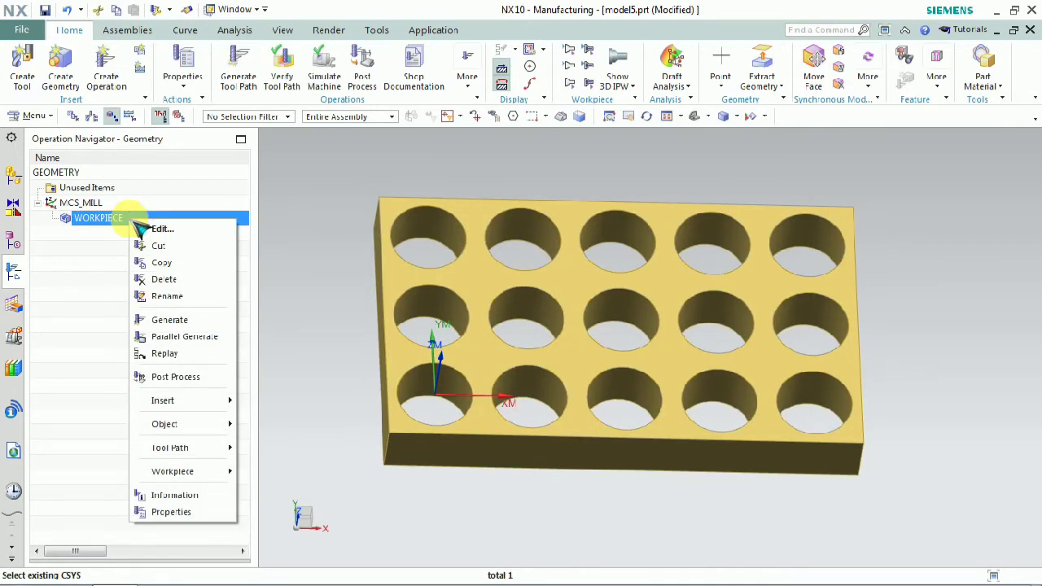
{"action": "mouse_move", "coordinate": [200, 403]}
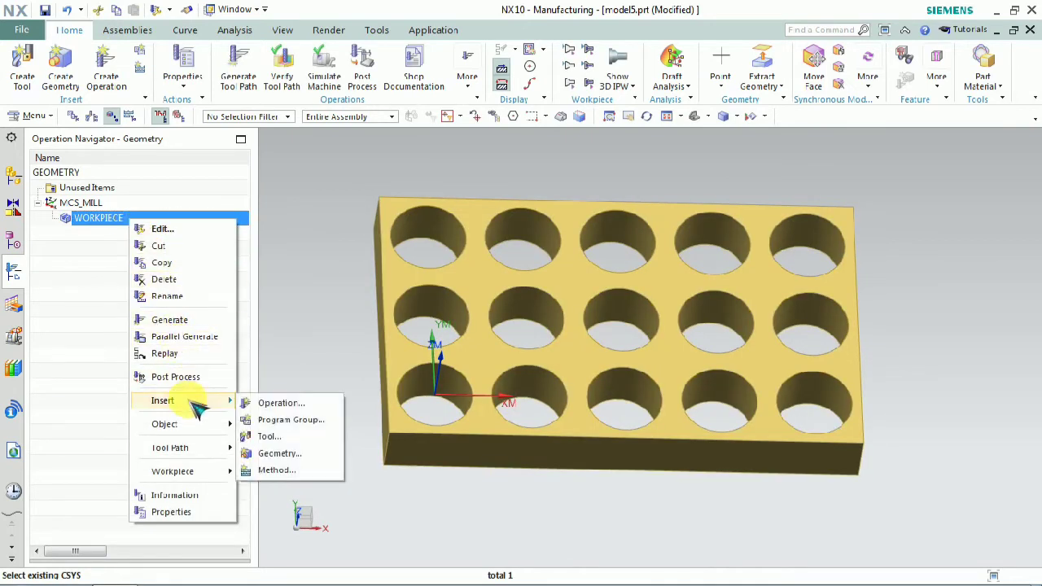
{"action": "left_click", "coordinate": [308, 404]}
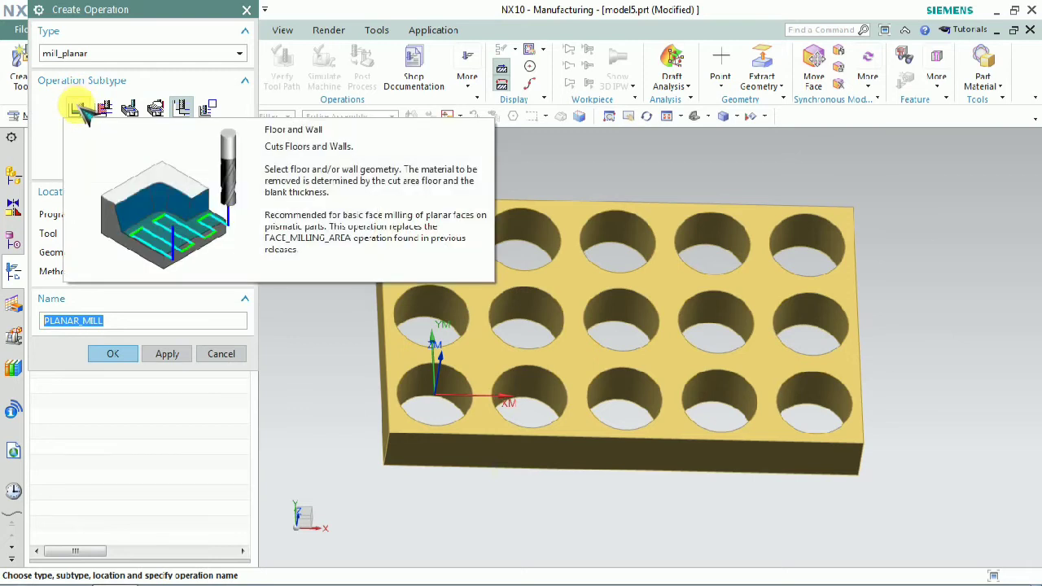
{"action": "left_click", "coordinate": [77, 108]}
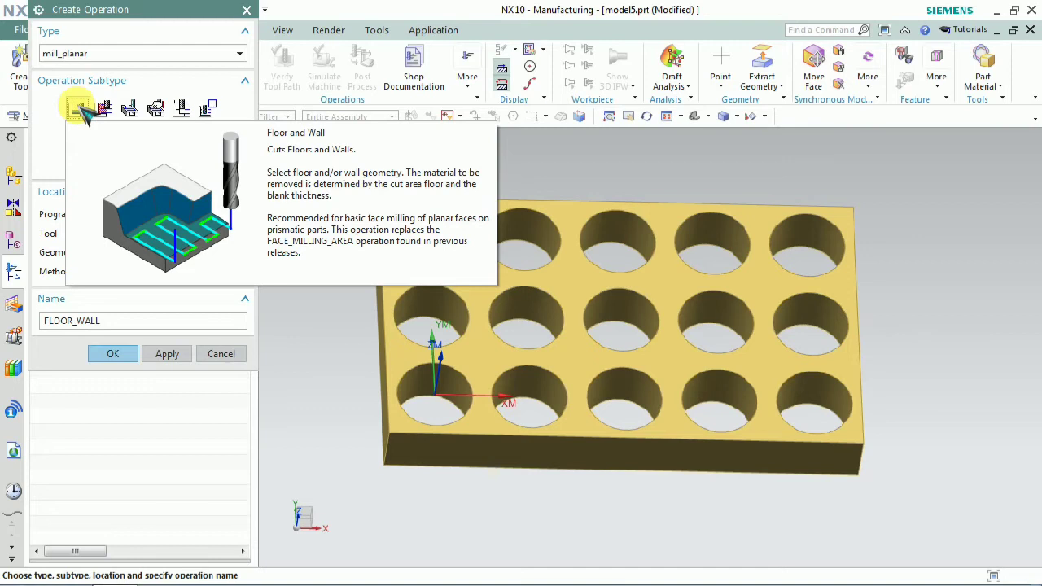
{"action": "left_click", "coordinate": [111, 353]}
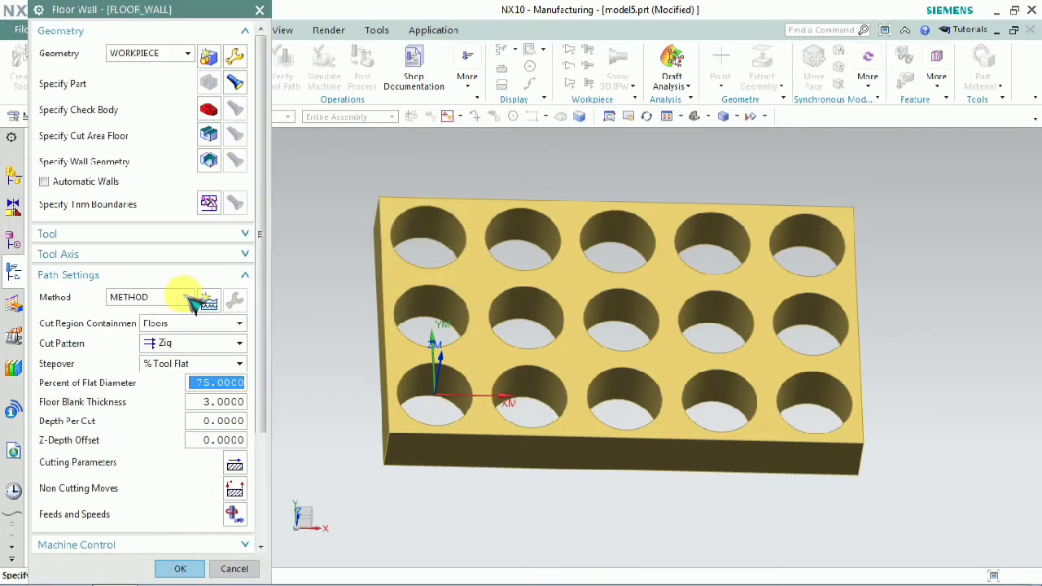
Step: Specify the perforated block's bottom face as the cut area floor
{"action": "left_click", "coordinate": [210, 135]}
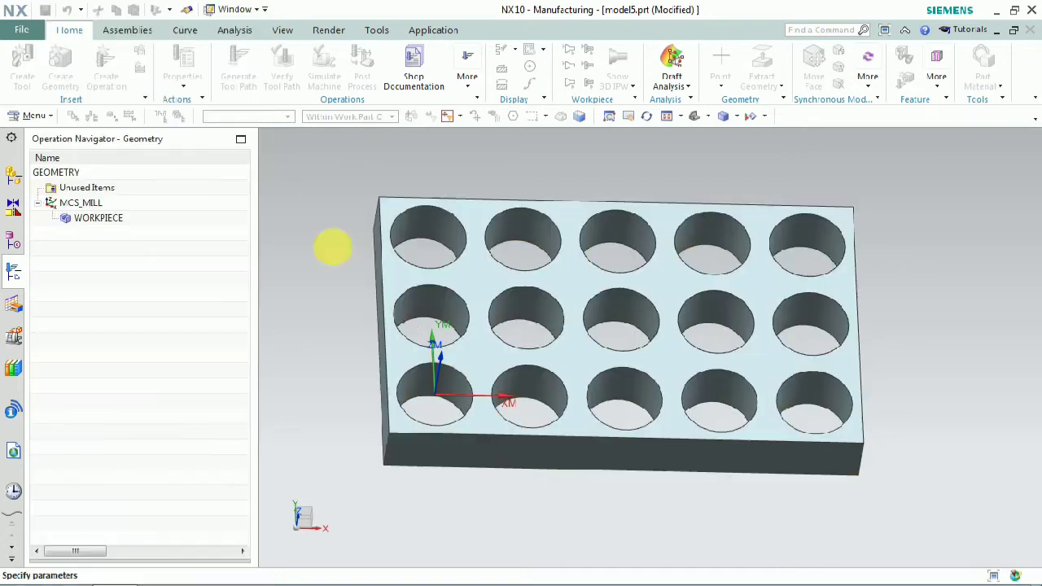
{"action": "middle_click_drag", "start_coordinate": [453, 314], "coordinate": [460, 255]}
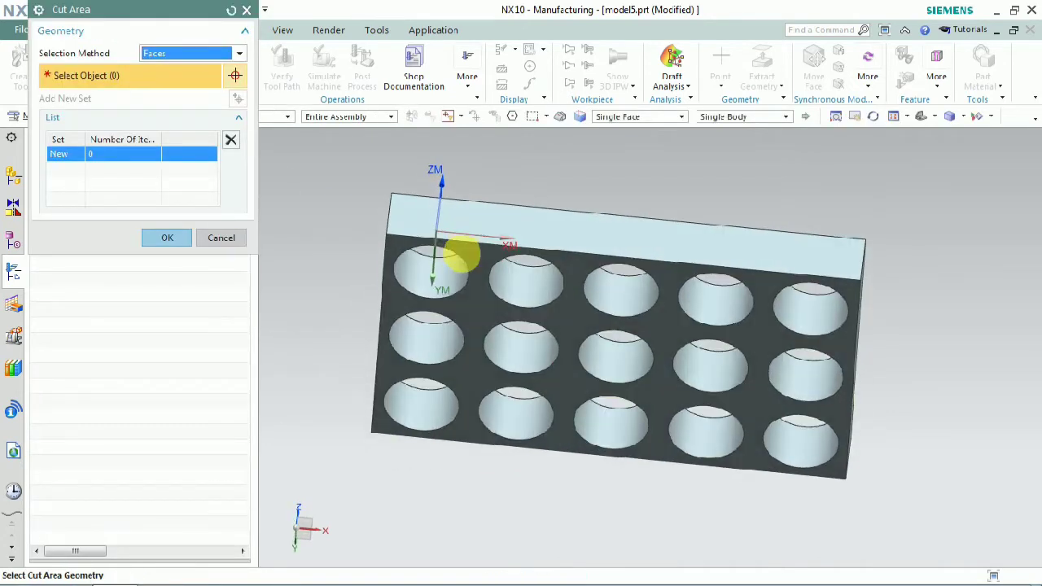
{"action": "left_click", "coordinate": [460, 294]}
{"action": "middle_click_drag", "start_coordinate": [349, 236], "coordinate": [336, 315]}
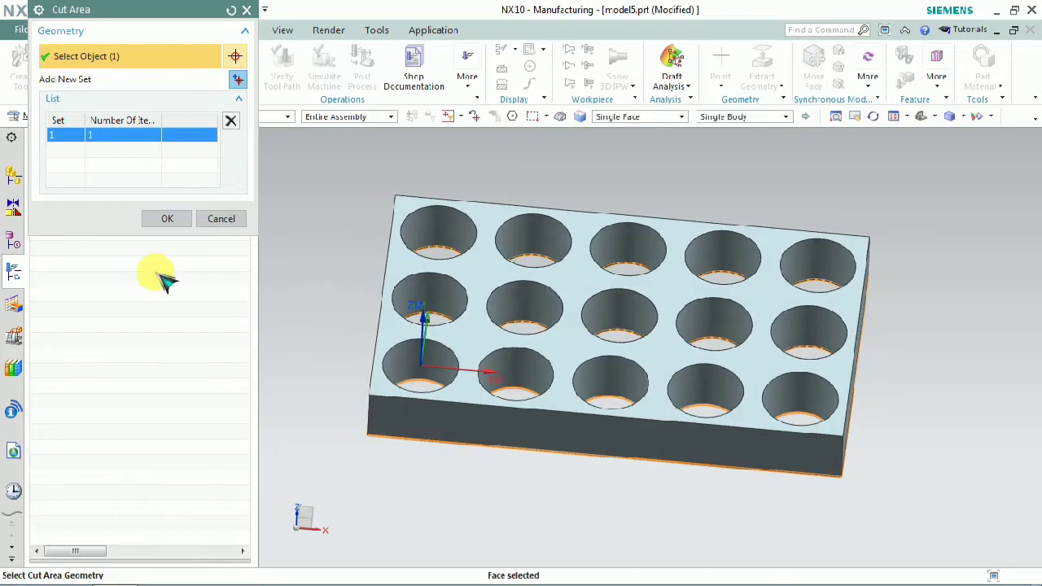
{"action": "left_click", "coordinate": [167, 220]}
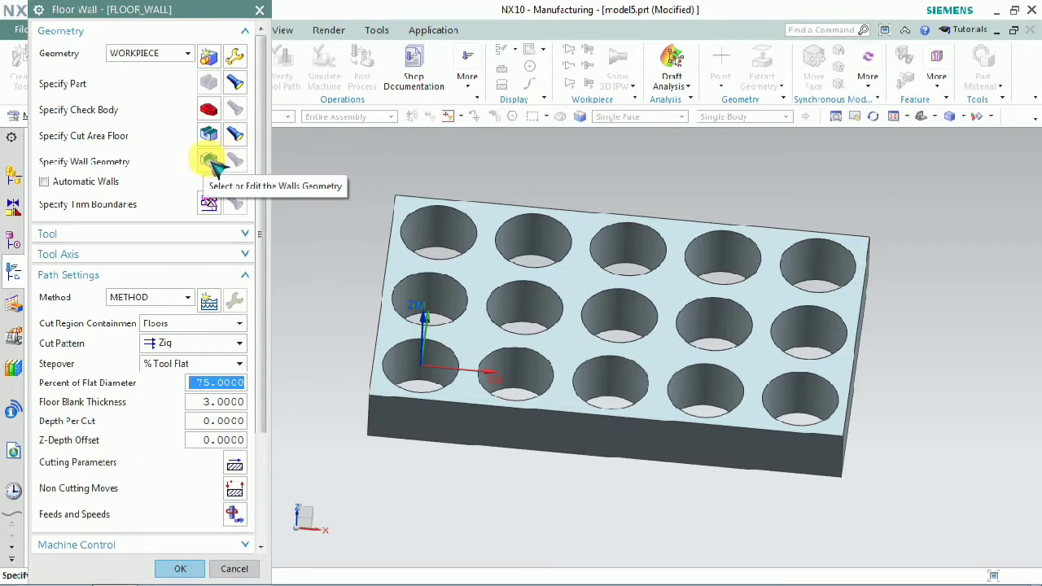
Step: Specify the cylindrical face of the front-left corner hole as the wall geometry
{"action": "left_click", "coordinate": [211, 161]}
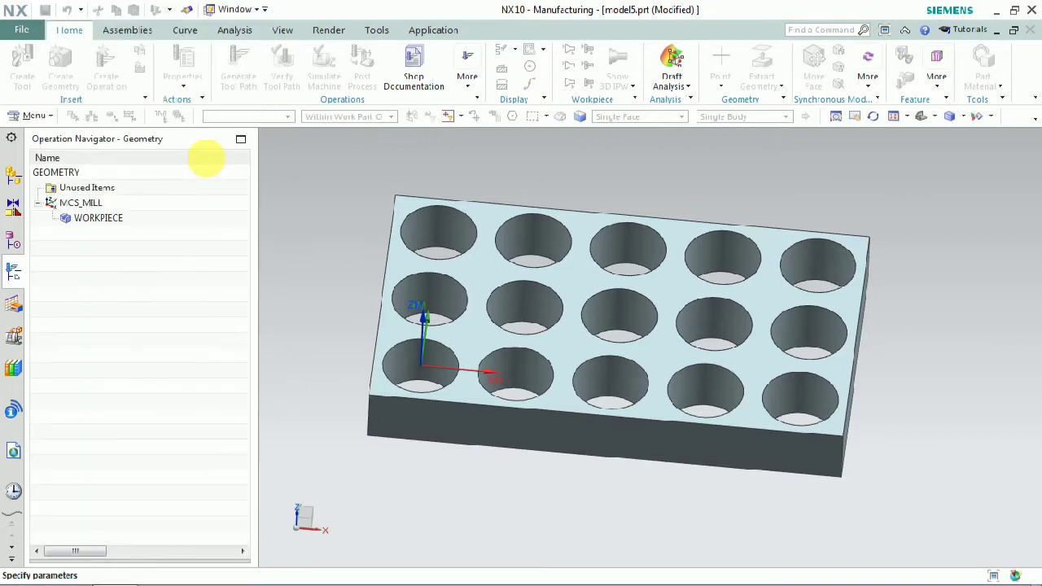
{"action": "left_click", "coordinate": [427, 356]}
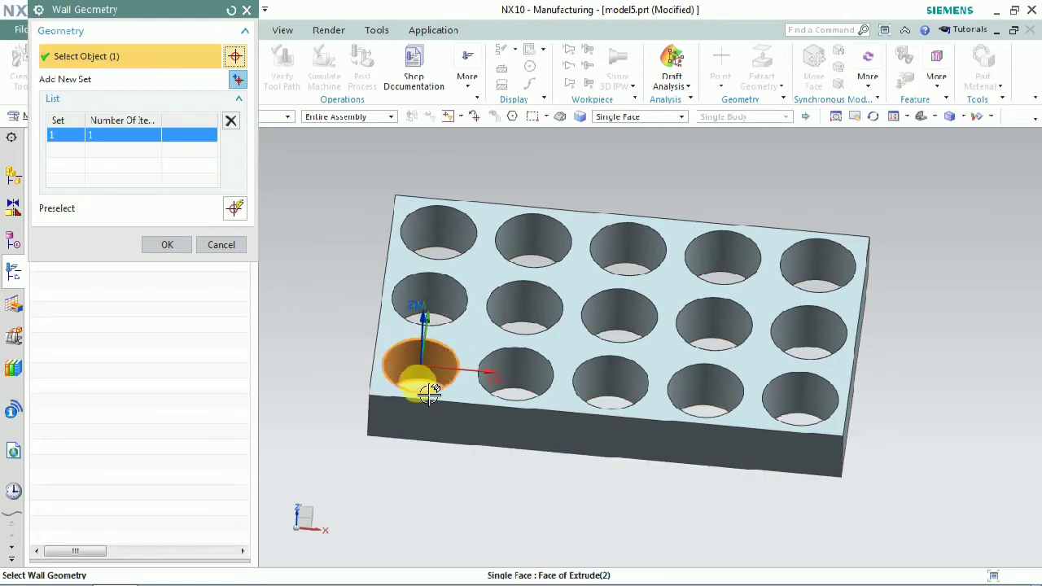
{"action": "left_click", "coordinate": [167, 245]}
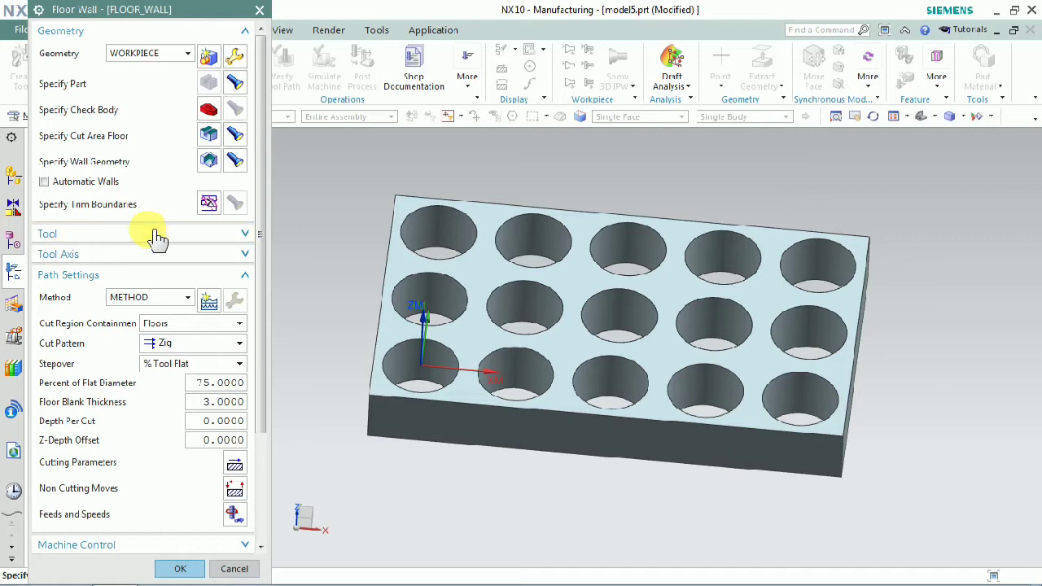
Step: Create a new milling tool named dia50mill for the Floor and Wall operation
{"action": "left_click", "coordinate": [157, 236]}
{"action": "left_click", "coordinate": [189, 257]}
{"action": "left_click", "coordinate": [193, 271]}
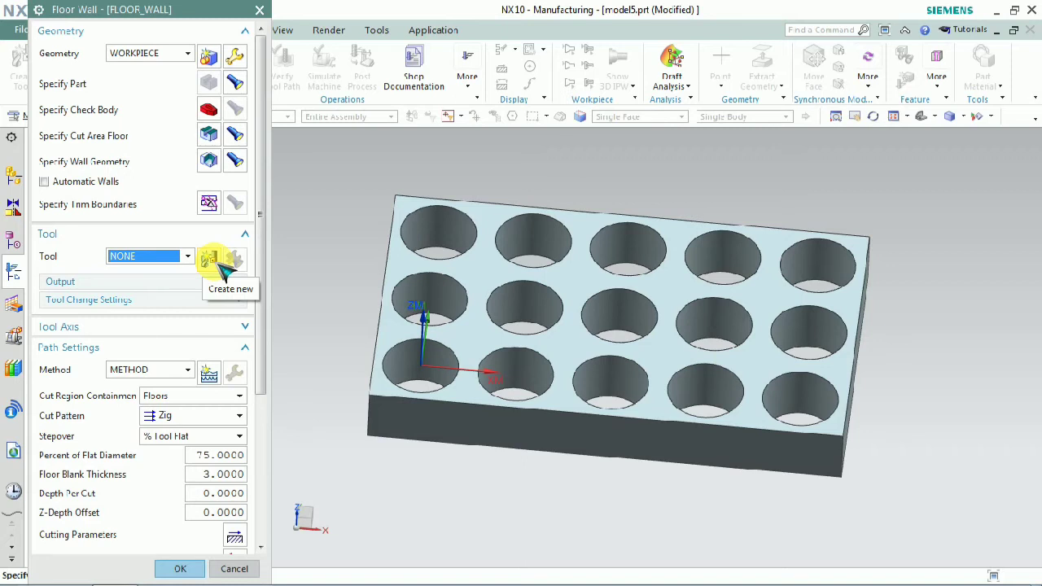
{"action": "left_click", "coordinate": [210, 258]}
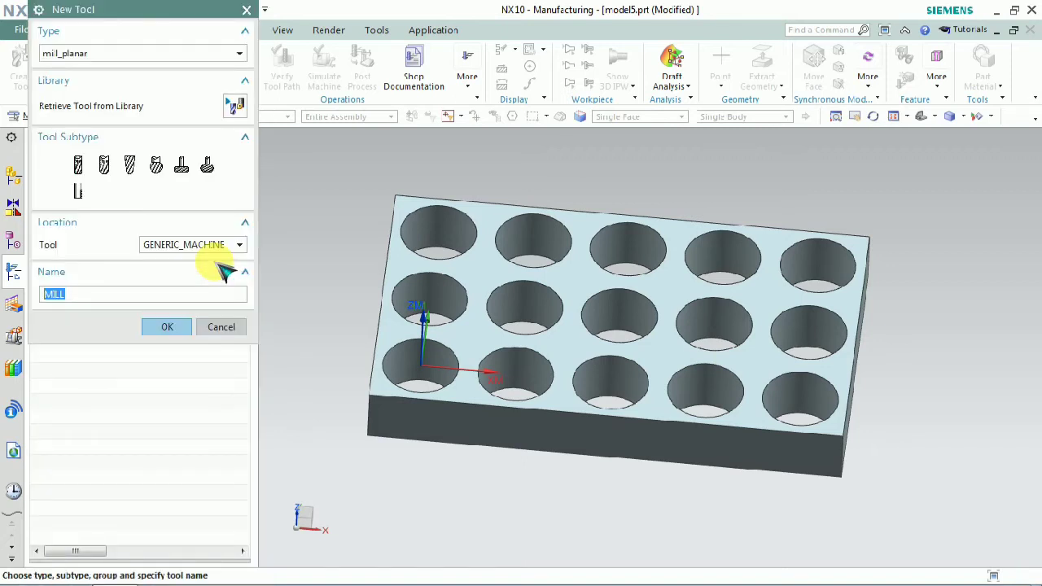
{"action": "type", "text": "dia50mill"}
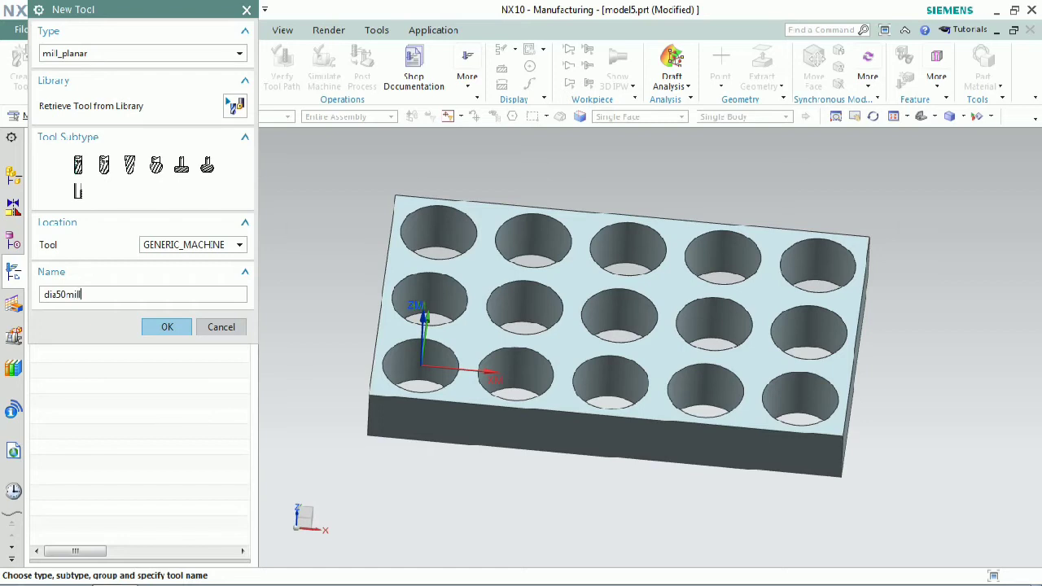
{"action": "left_click", "coordinate": [167, 328]}
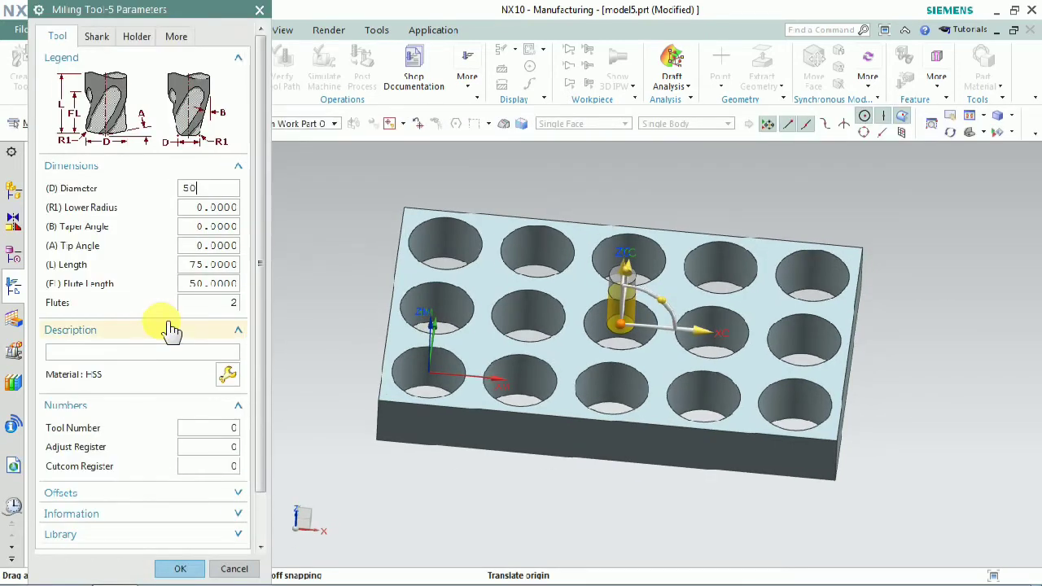
Step: Set the tool's diameter to 50 mm with 4 flutes, and its tool number, adjust register and cutcom register to 1
{"action": "left_click", "coordinate": [213, 303]}
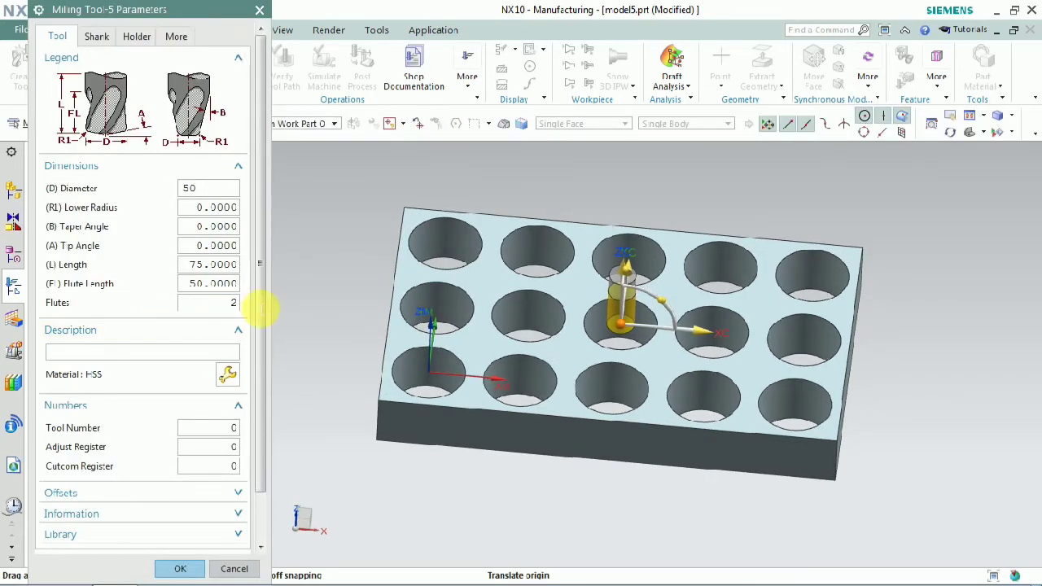
{"action": "type", "text": "4"}
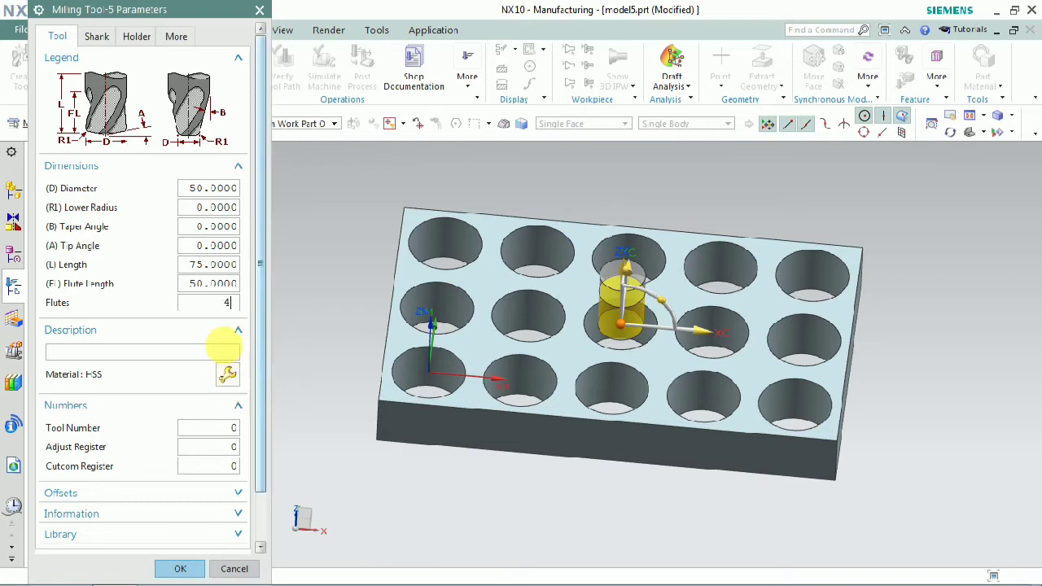
{"action": "left_click", "coordinate": [232, 428]}
{"action": "type", "text": "1"}
{"action": "key", "text": "Tab"}
{"action": "type", "text": "1"}
{"action": "key", "text": "Tab"}
{"action": "type", "text": "1"}
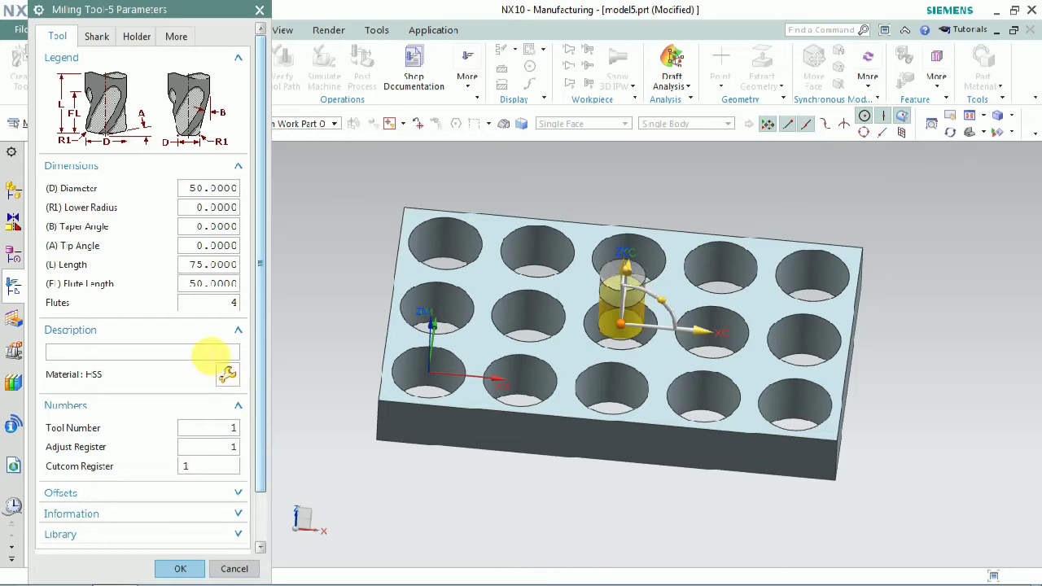
Step: Define the tool holder with a lower diameter of 120 mm, length of 100 mm and upper diameter of 120 mm
{"action": "left_click", "coordinate": [140, 38]}
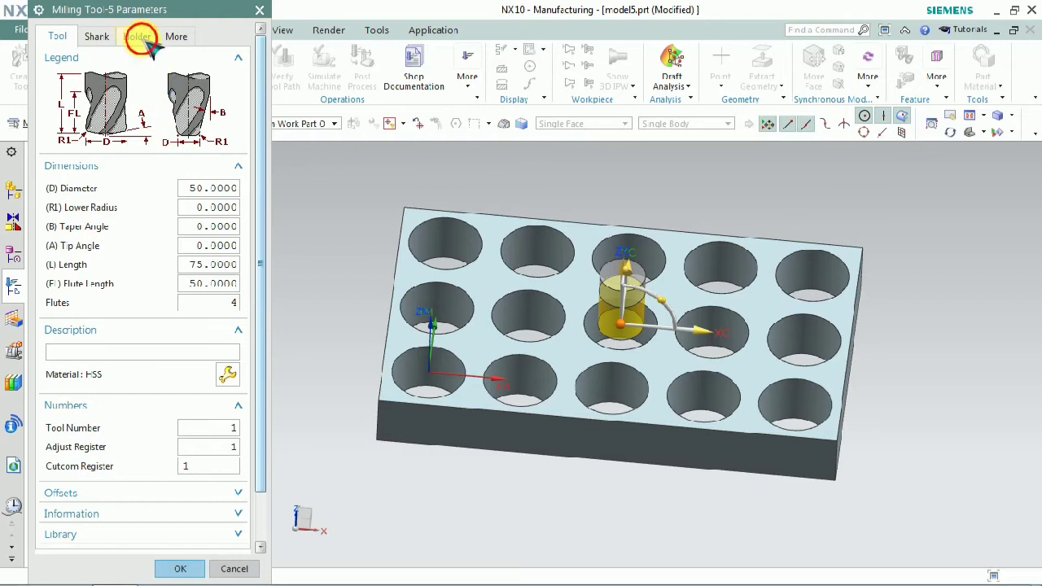
{"action": "left_click", "coordinate": [216, 203]}
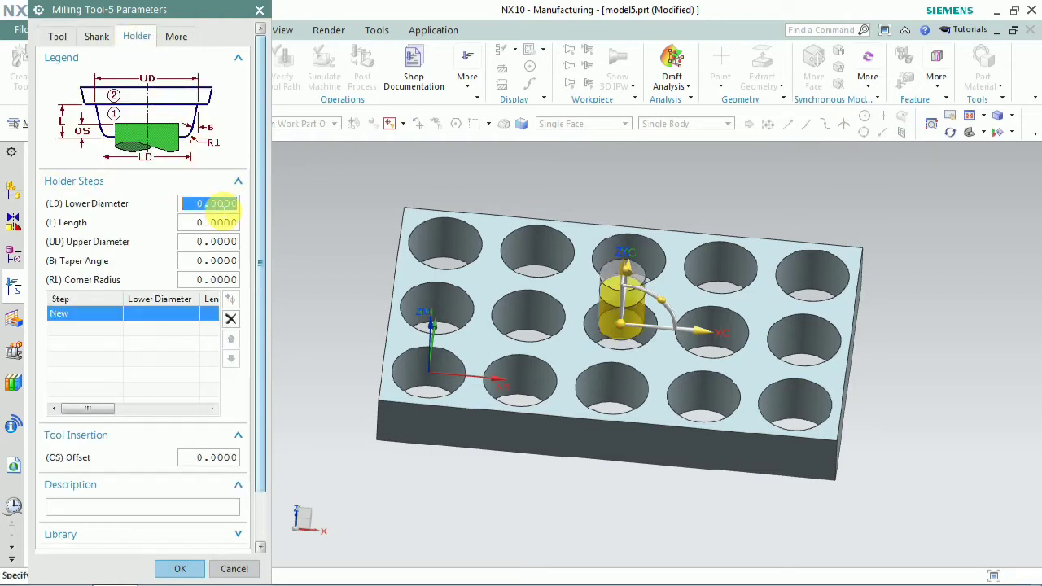
{"action": "type", "text": "12"}
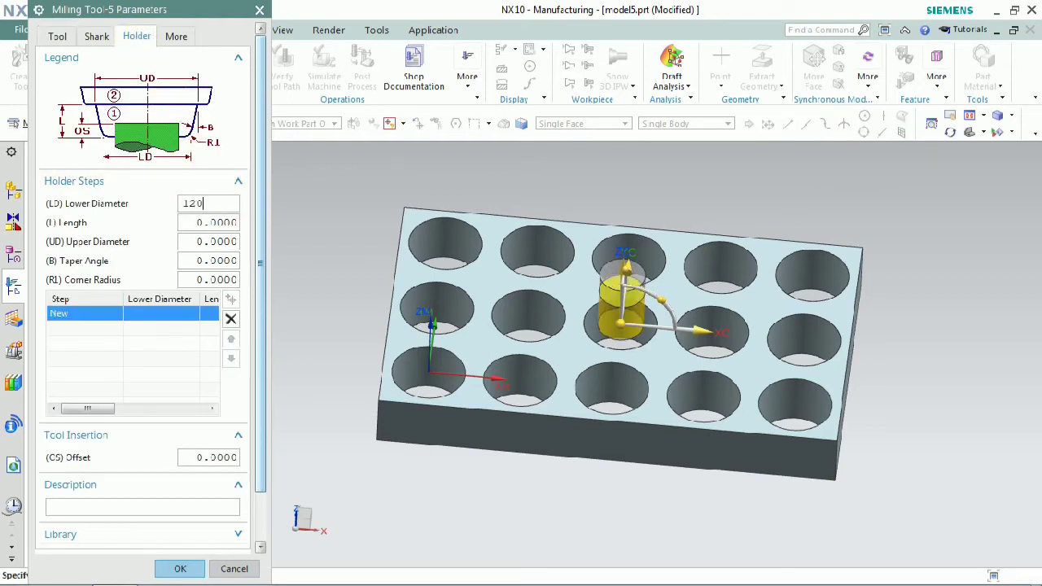
{"action": "type", "text": "0"}
{"action": "key", "text": "Tab"}
{"action": "type", "text": "1"}
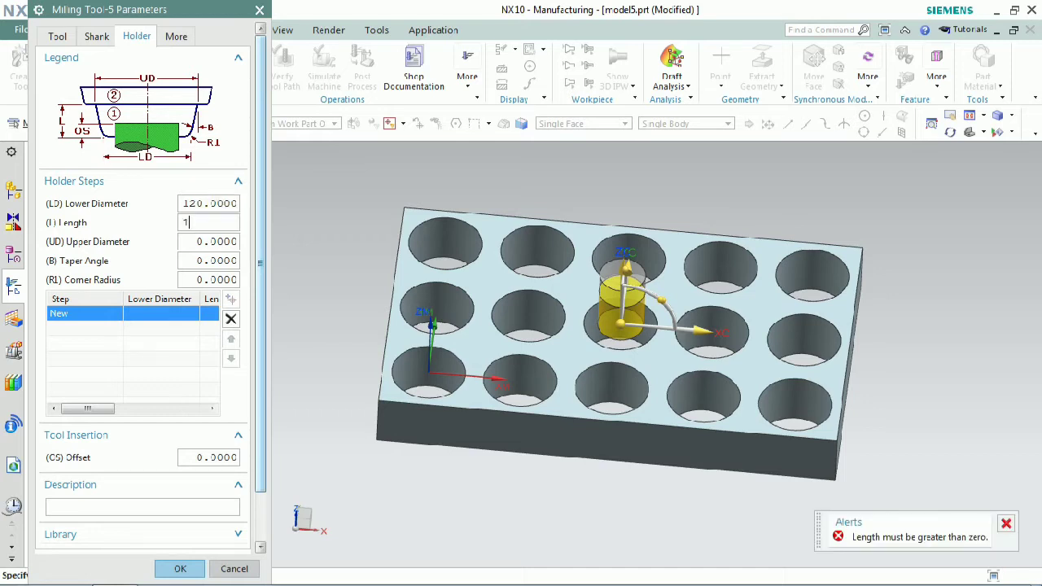
{"action": "type", "text": "00"}
{"action": "key", "text": "Tab"}
{"action": "type", "text": "120"}
{"action": "key", "text": "Return"}
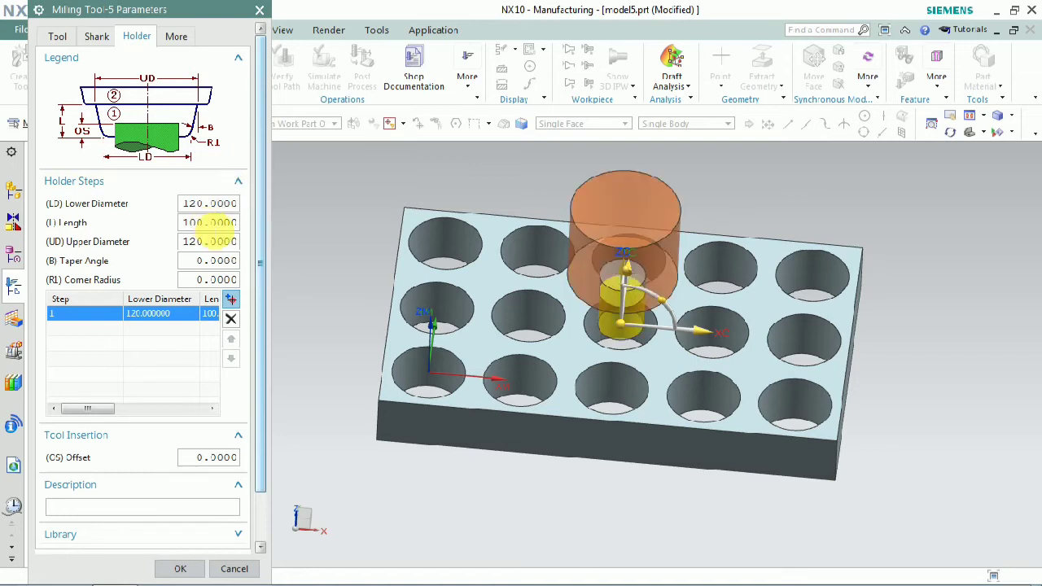
Step: Set the milling tool's overall length to 100 mm and accept the tool parameters
{"action": "middle_click_drag", "start_coordinate": [503, 286], "coordinate": [535, 260]}
{"action": "scroll", "coordinate": [558, 320], "scroll_direction": "down", "scroll_amount": 3}
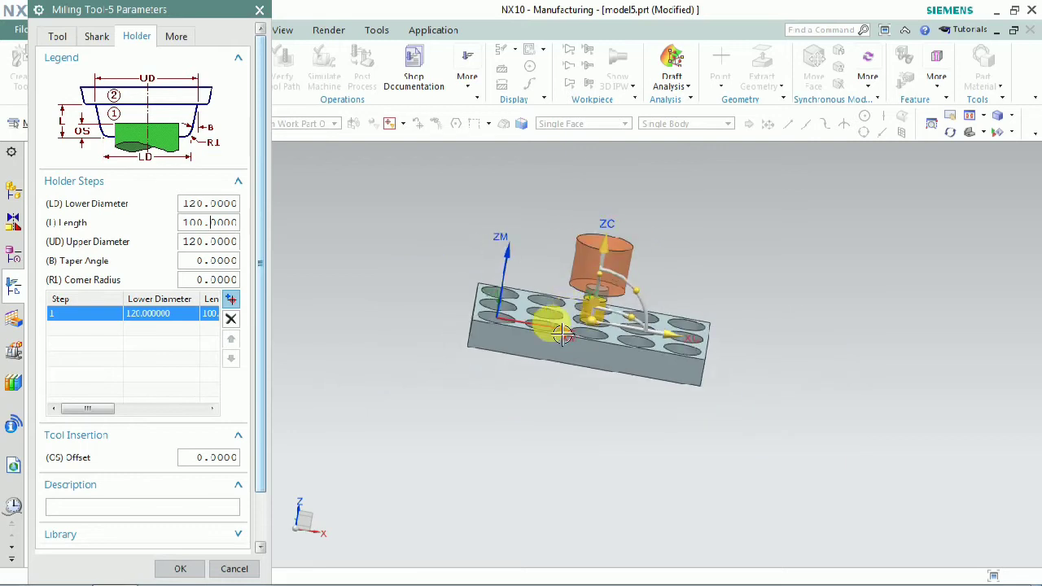
{"action": "left_click", "coordinate": [59, 36]}
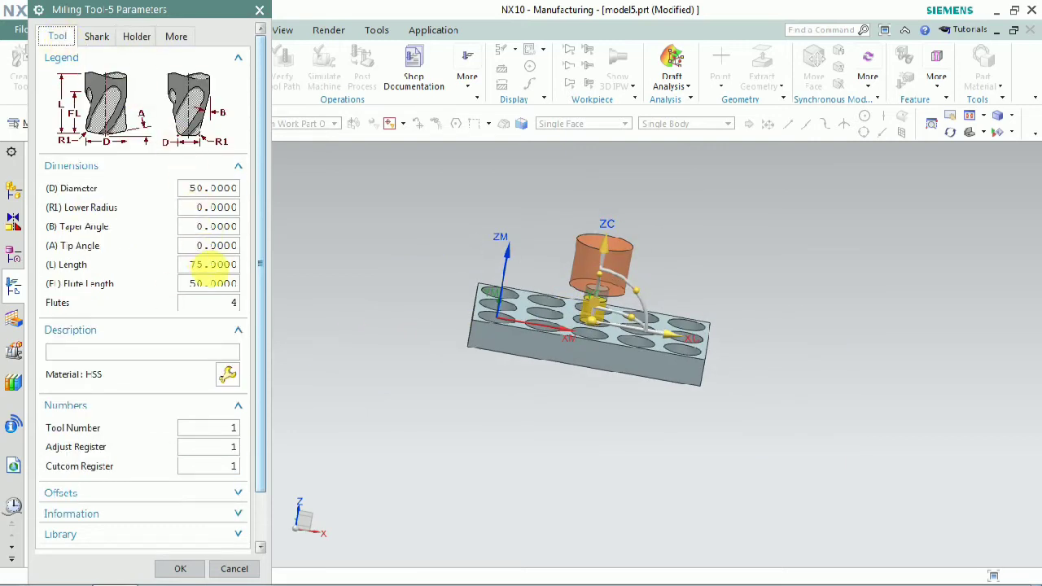
{"action": "double_click", "coordinate": [205, 264]}
{"action": "type", "text": "1"}
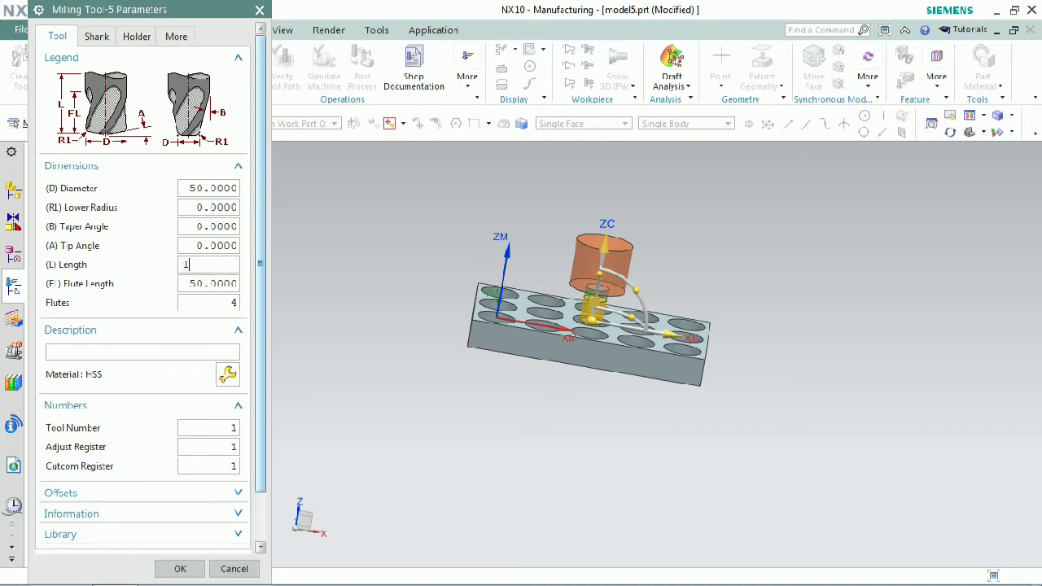
{"action": "type", "text": "00"}
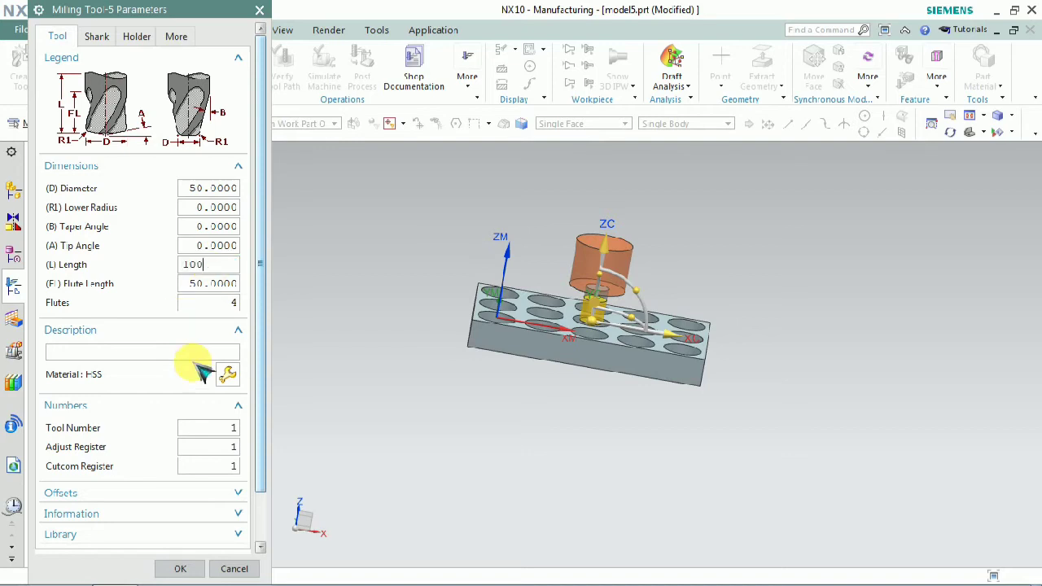
{"action": "scroll", "coordinate": [189, 407], "scroll_direction": "down", "scroll_amount": 2}
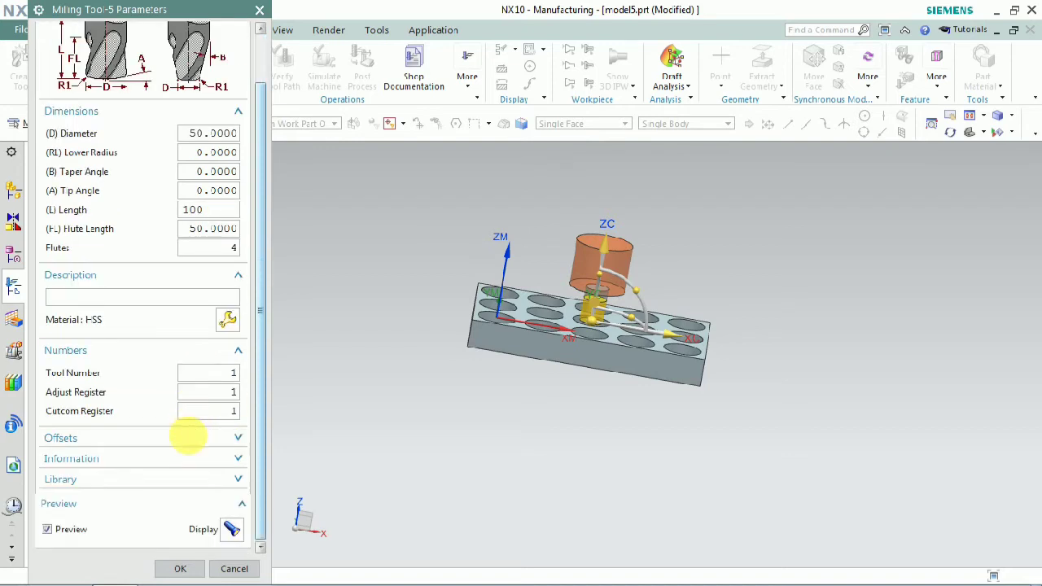
{"action": "left_click", "coordinate": [181, 569]}
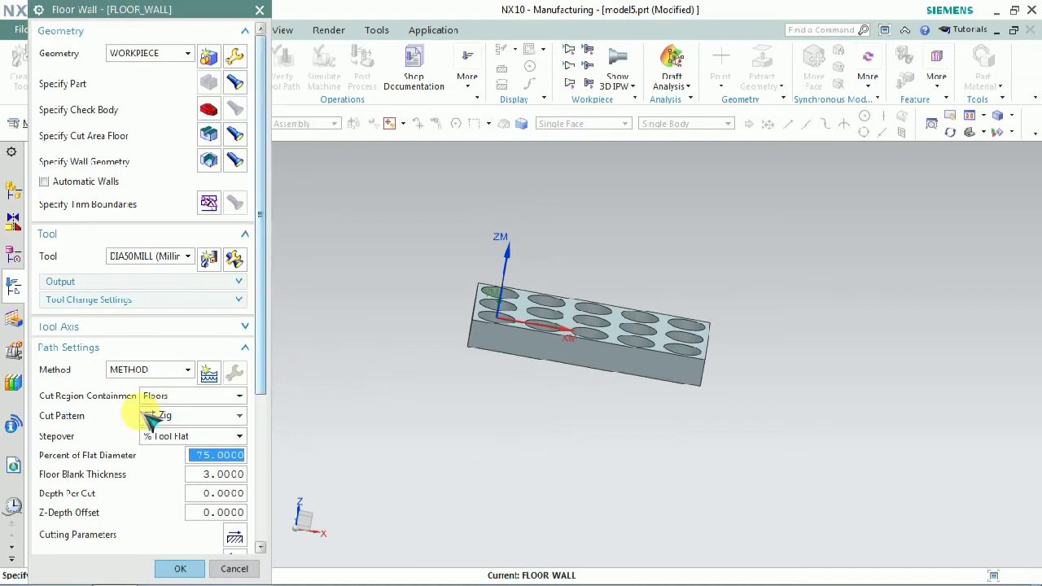
Step: Set the Floor Wall operation's cut pattern to Profile and its stepover to Constant
{"action": "left_click", "coordinate": [155, 417]}
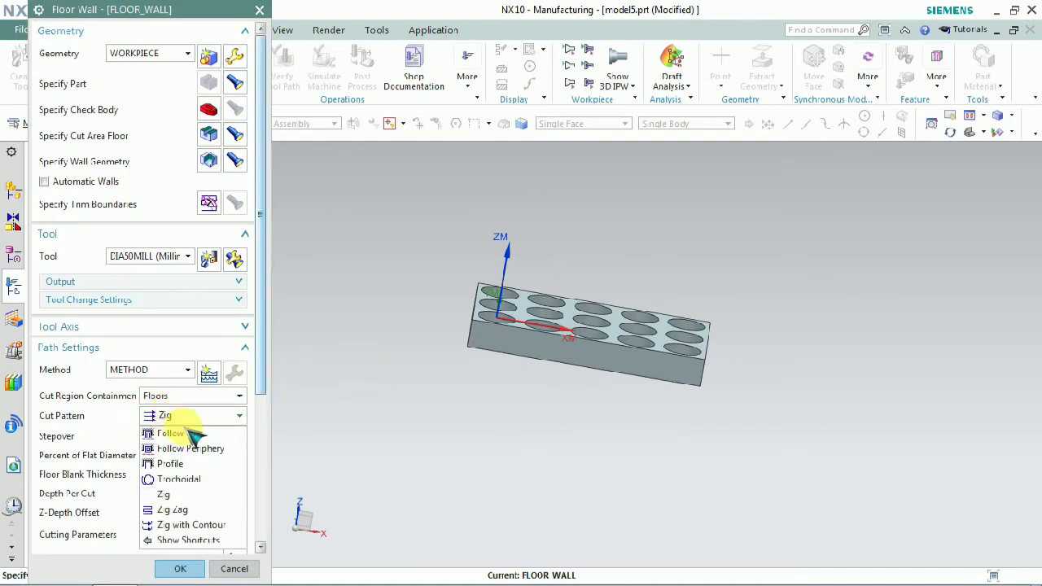
{"action": "left_click", "coordinate": [210, 465]}
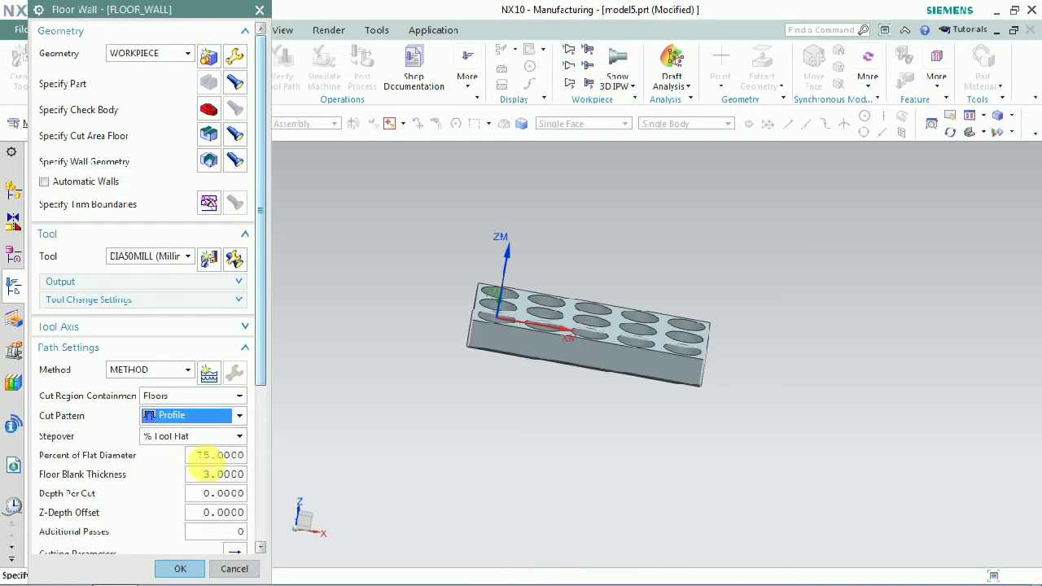
{"action": "middle_click_drag", "start_coordinate": [484, 336], "coordinate": [477, 361]}
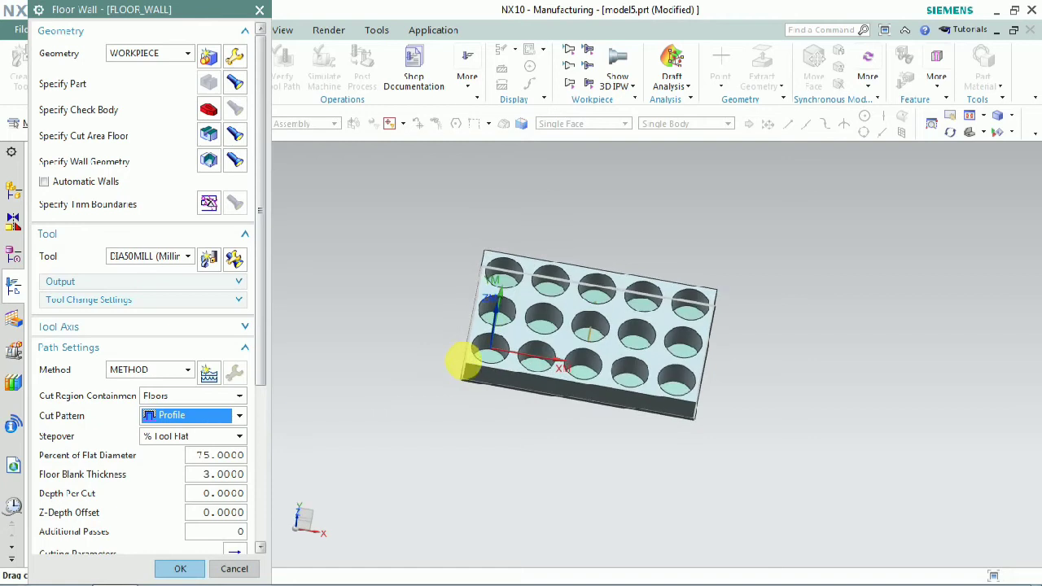
{"action": "left_click", "coordinate": [173, 436]}
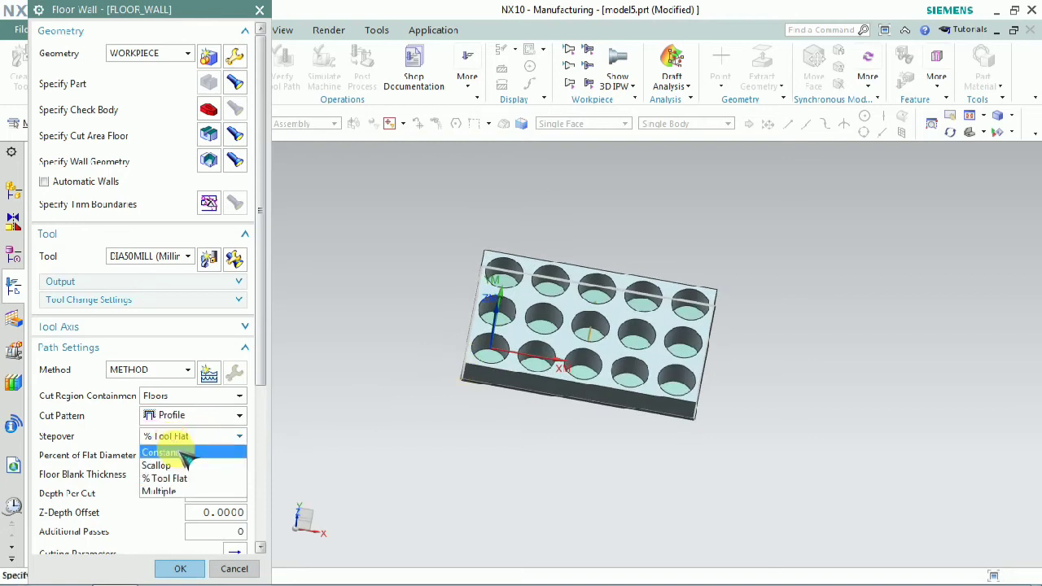
{"action": "left_click", "coordinate": [179, 452]}
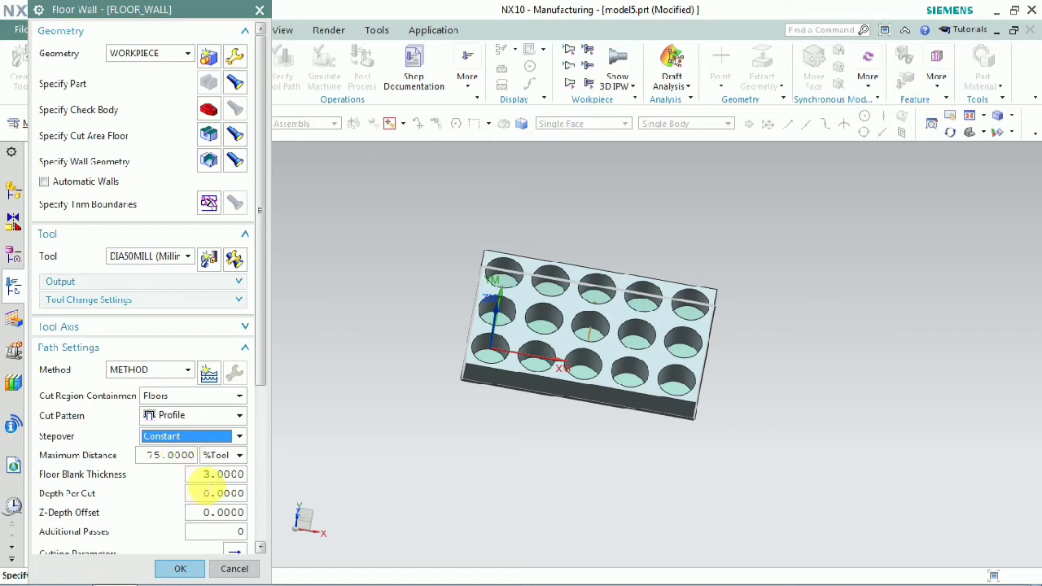
Step: Try to generate the Floor Wall tool path with the Profile cut pattern
{"action": "scroll", "coordinate": [199, 487], "scroll_direction": "down", "scroll_amount": 3}
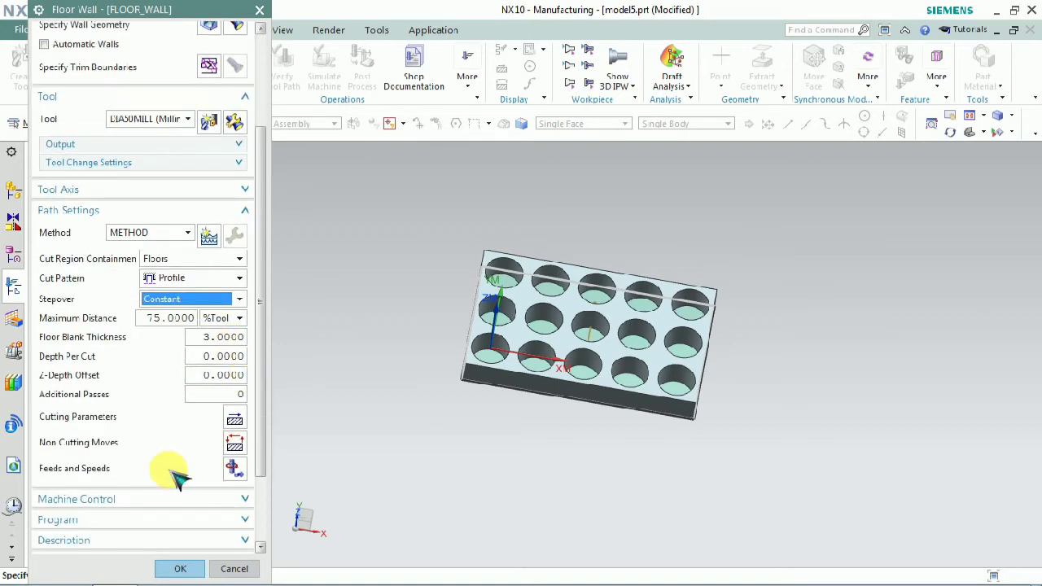
{"action": "scroll", "coordinate": [155, 472], "scroll_direction": "down", "scroll_amount": 2}
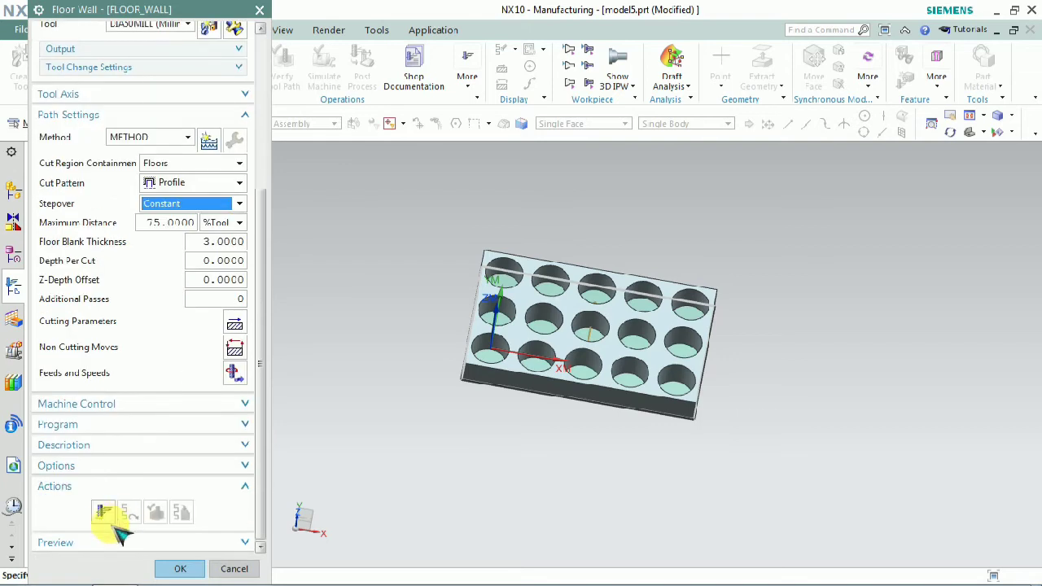
{"action": "left_click", "coordinate": [104, 512]}
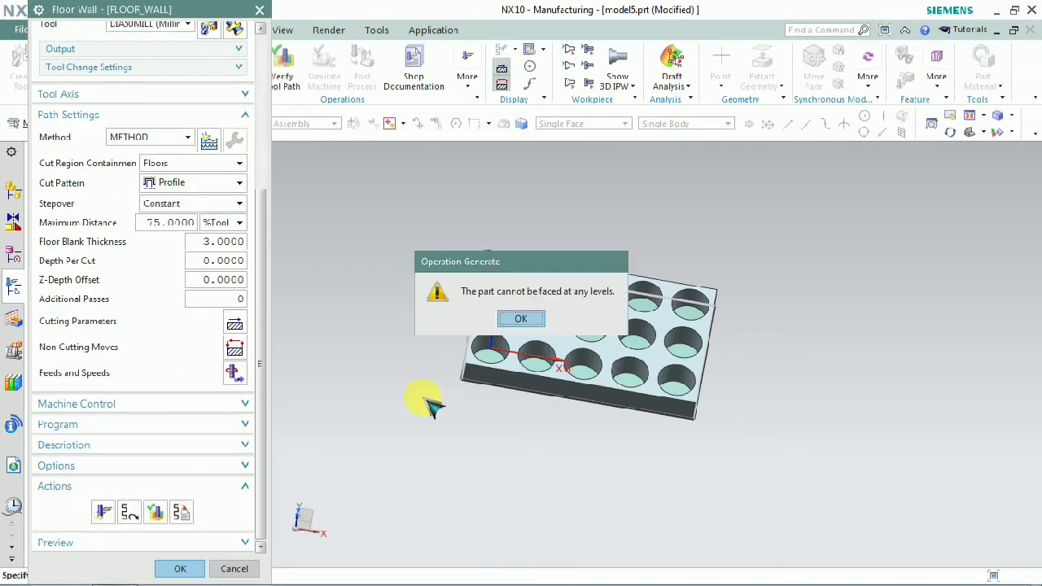
{"action": "left_click", "coordinate": [520, 320]}
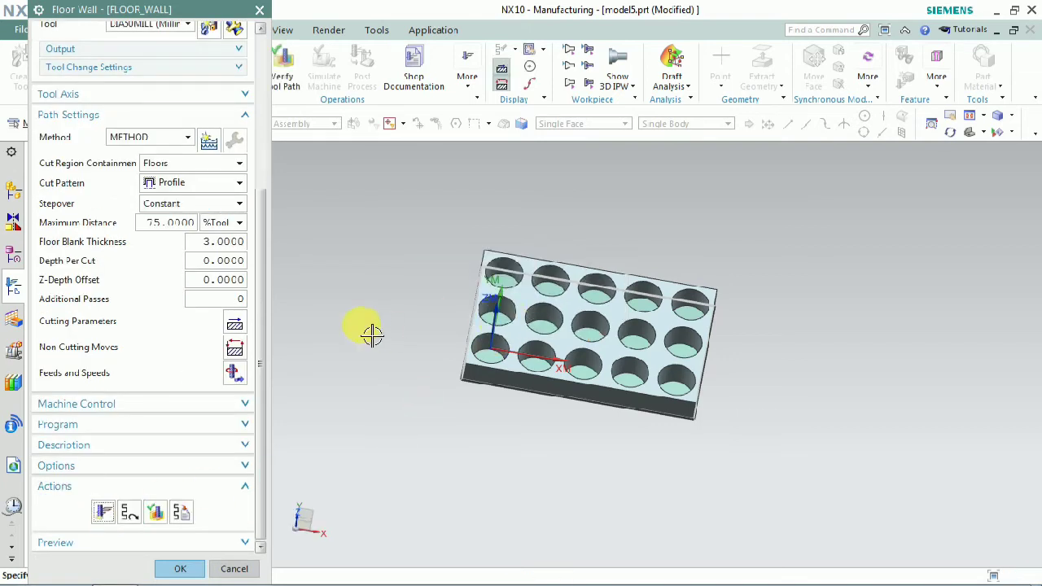
Step: Set the tool axis of the Floor Wall operation to +ZM Axis
{"action": "scroll", "coordinate": [154, 187], "scroll_direction": "up", "scroll_amount": 3}
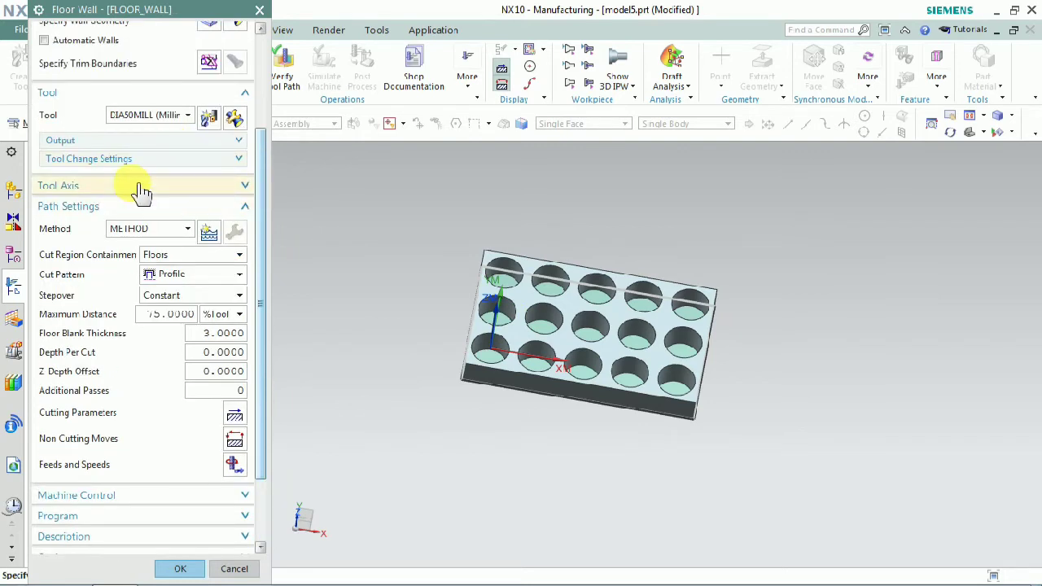
{"action": "left_click", "coordinate": [139, 187]}
{"action": "left_click", "coordinate": [171, 208]}
{"action": "left_click", "coordinate": [201, 224]}
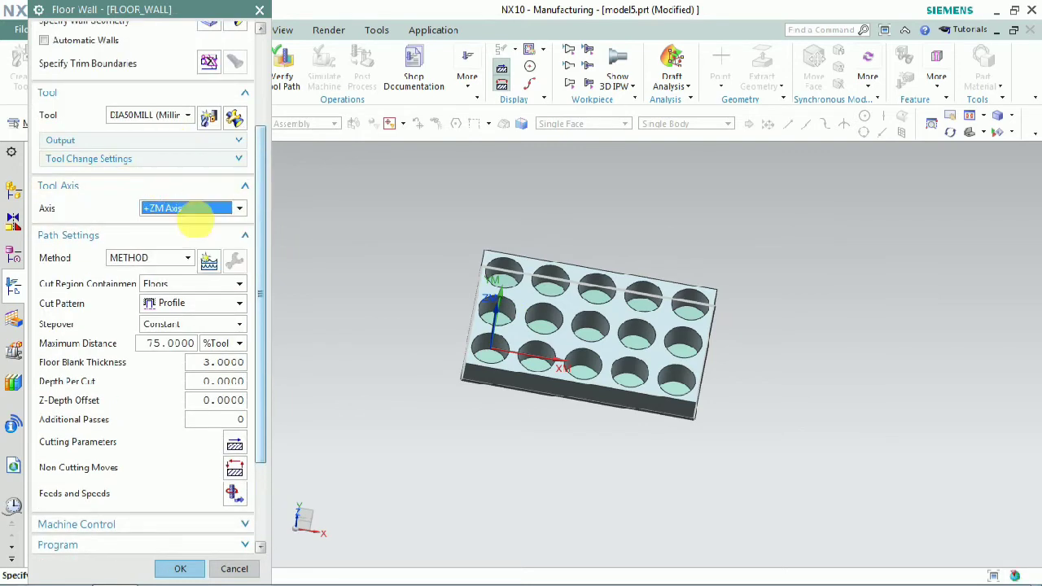
Step: Set the floor blank thickness to 80 mm and the depth per cut to 5 mm
{"action": "middle_click_drag", "start_coordinate": [453, 403], "coordinate": [507, 383]}
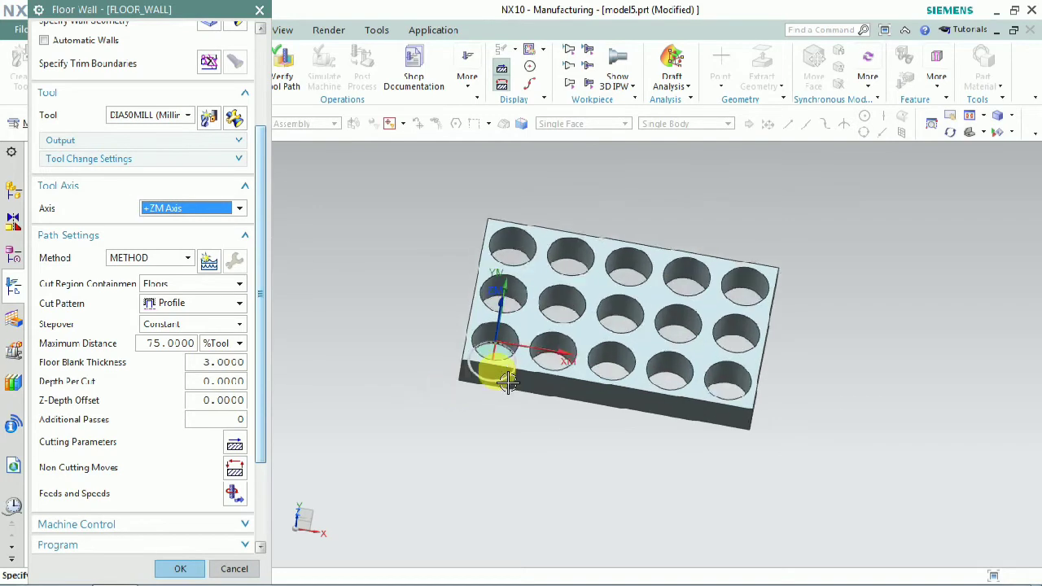
{"action": "scroll", "coordinate": [507, 382], "scroll_direction": "up", "scroll_amount": 7}
{"action": "scroll", "coordinate": [558, 321], "scroll_direction": "down", "scroll_amount": 4}
{"action": "left_click", "coordinate": [202, 361]}
{"action": "double_click", "coordinate": [203, 361]}
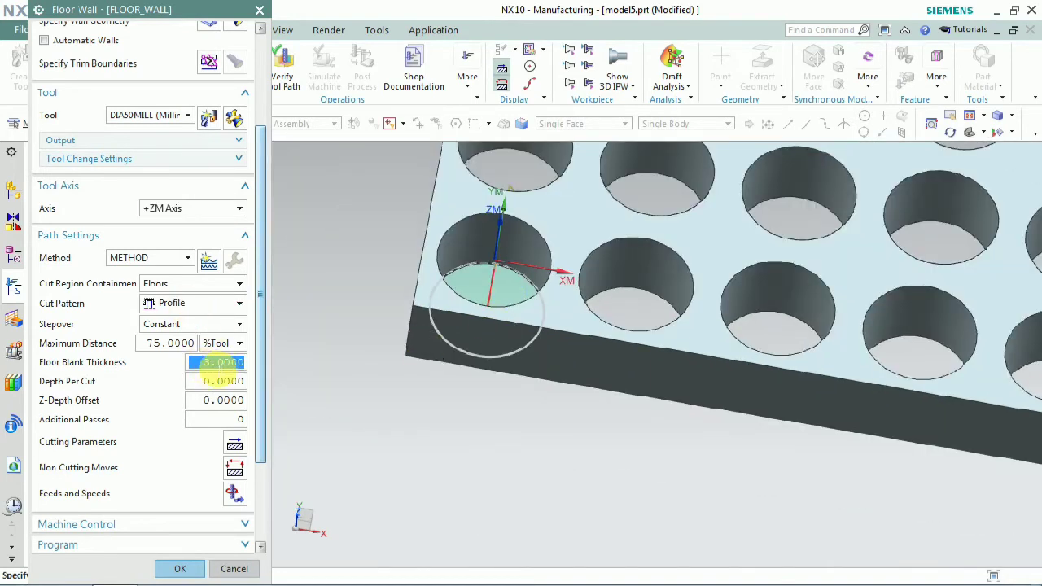
{"action": "type", "text": "80"}
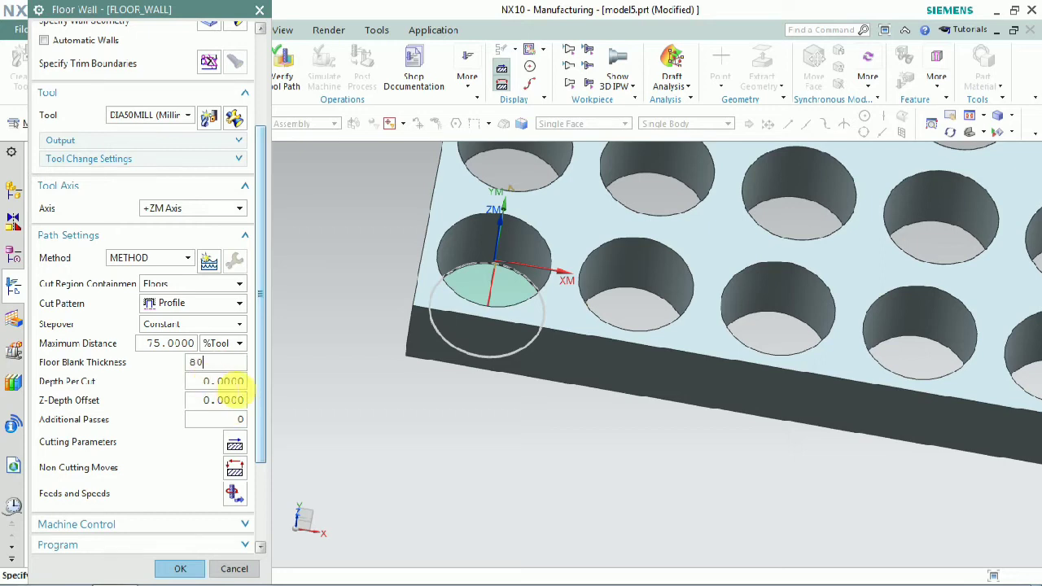
{"action": "left_click", "coordinate": [236, 381]}
{"action": "type", "text": "5"}
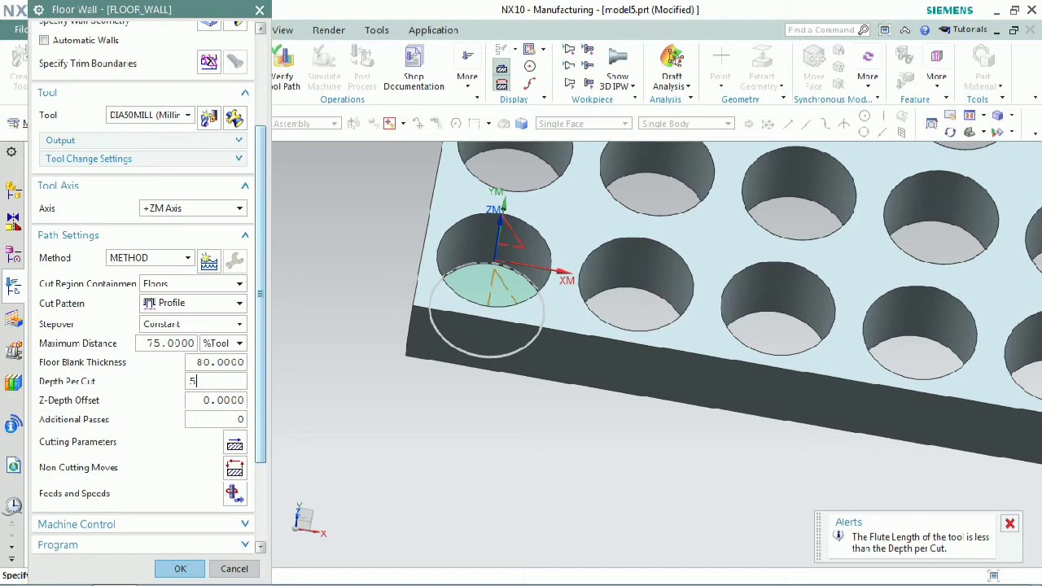
{"action": "key", "text": "Return"}
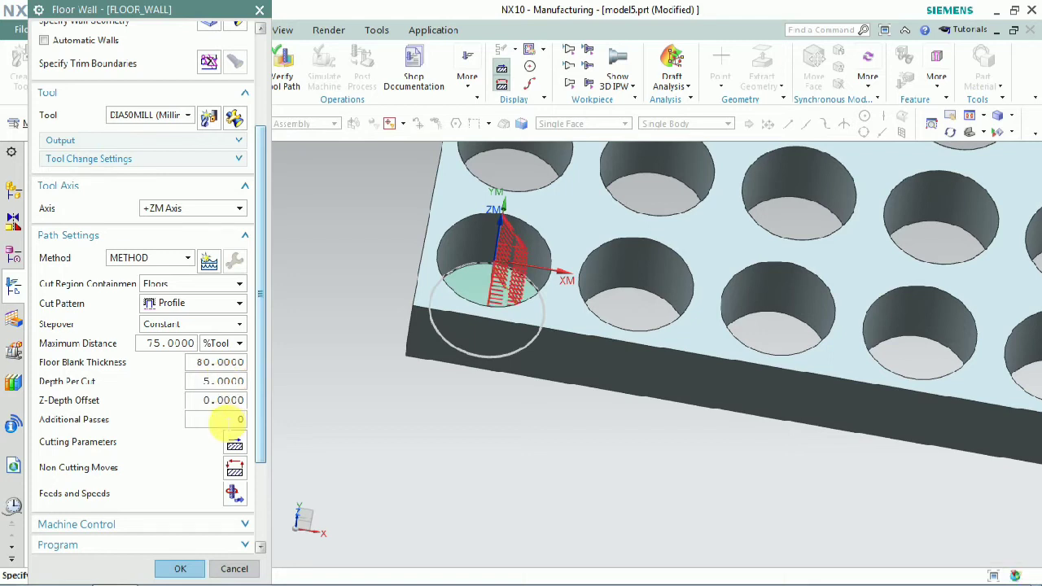
Step: Generate the tool path with the 80 mm floor blank thickness and dismiss the engage move message
{"action": "scroll", "coordinate": [218, 431], "scroll_direction": "down", "scroll_amount": 3}
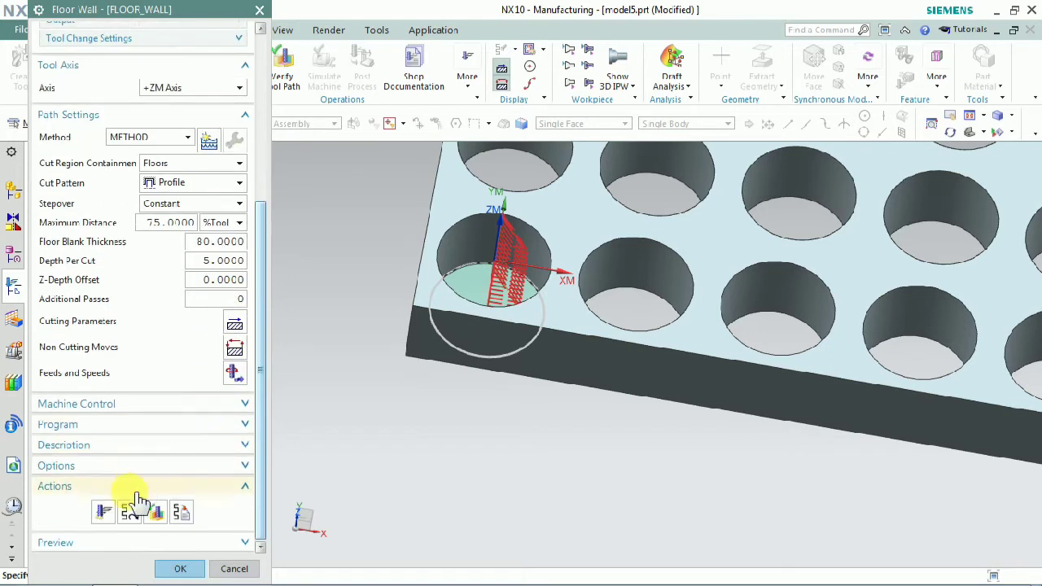
{"action": "left_click", "coordinate": [104, 511]}
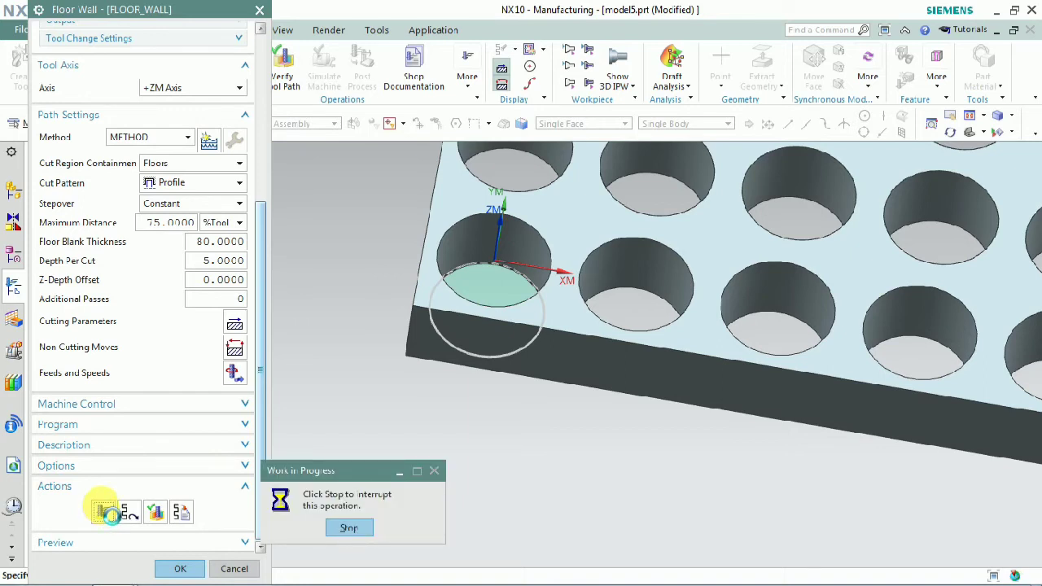
{"action": "left_click", "coordinate": [519, 327]}
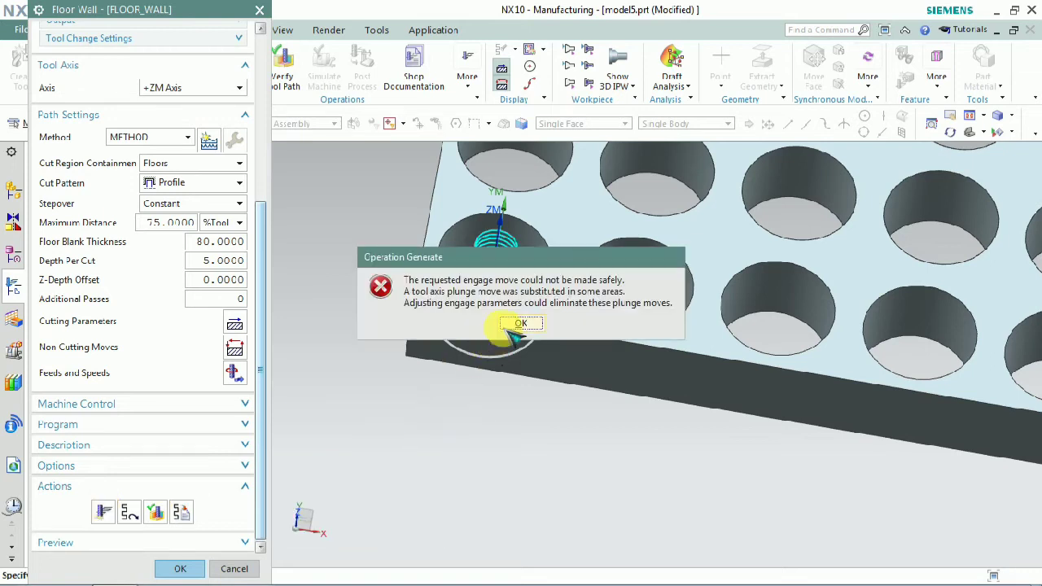
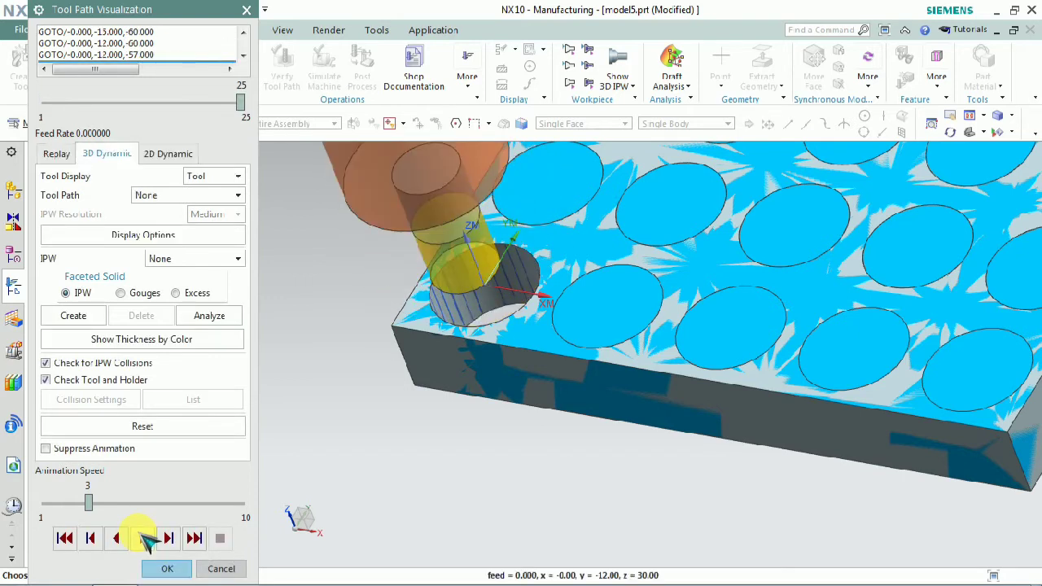
Step: Examine the tool's starting height above the block in the tool path replay and close the visualization
{"action": "left_click", "coordinate": [70, 154]}
{"action": "middle_click_drag", "start_coordinate": [512, 415], "coordinate": [537, 380]}
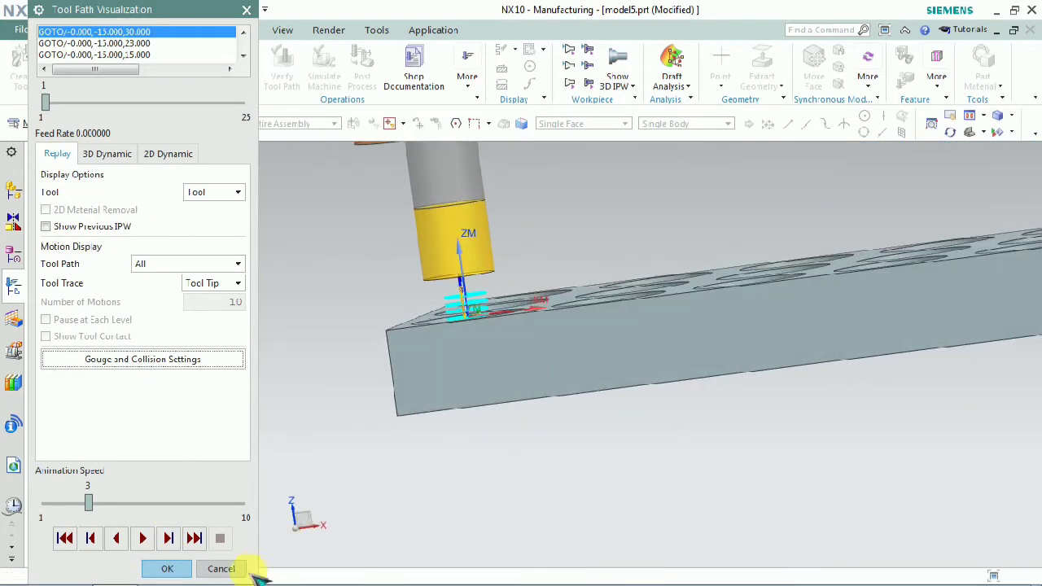
{"action": "left_click", "coordinate": [168, 569]}
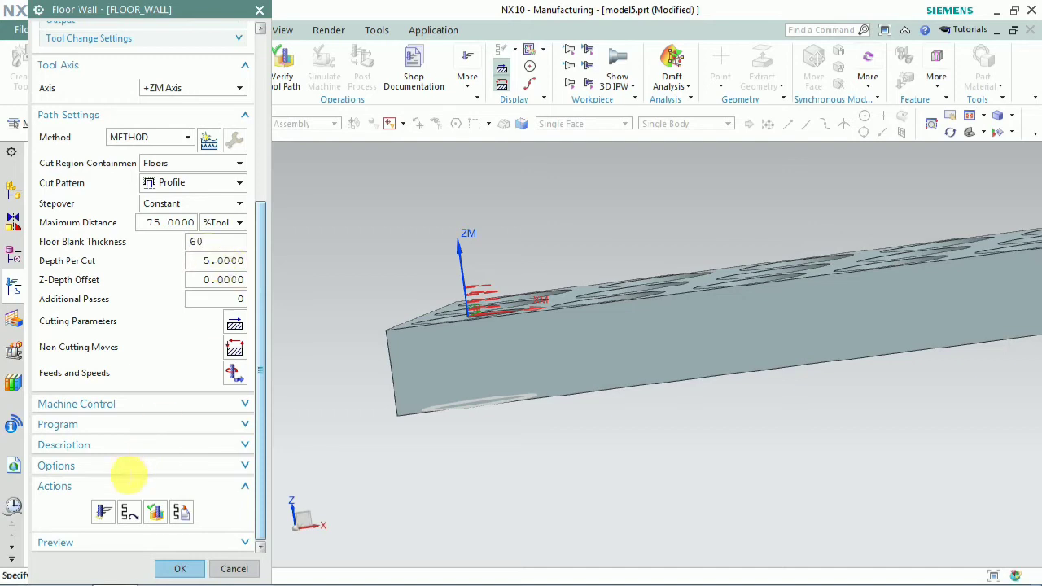
Step: Regenerate the tool path with a floor blank thickness of 60 mm and accept the Floor Wall operation
{"action": "left_click", "coordinate": [104, 511]}
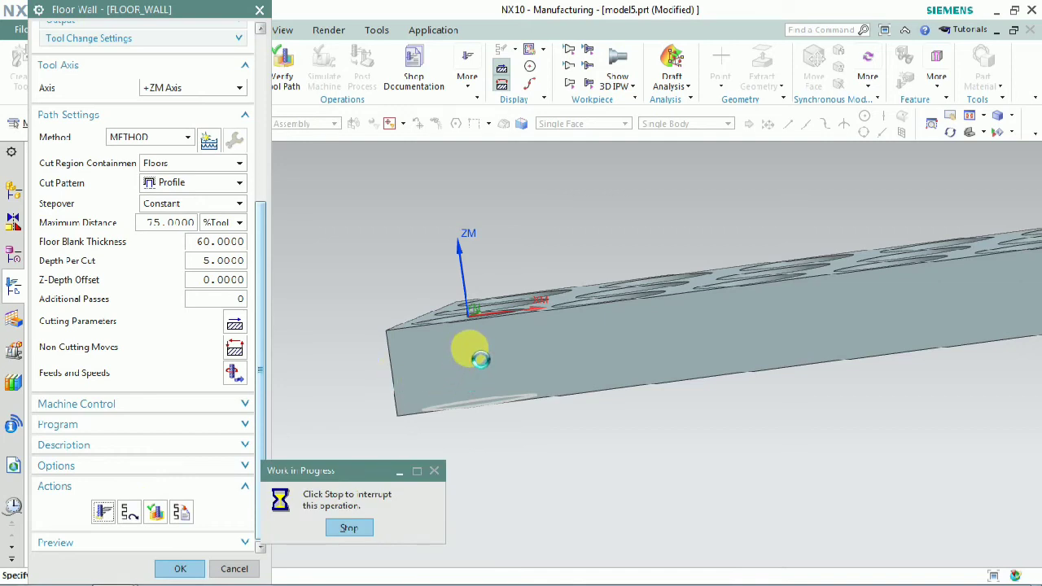
{"action": "left_click", "coordinate": [525, 323]}
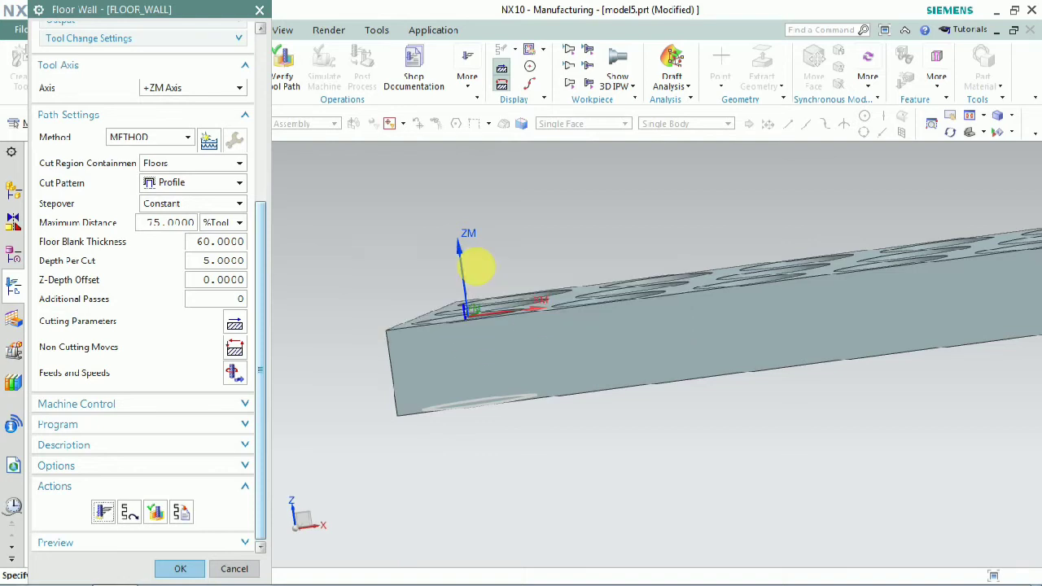
{"action": "middle_click_drag", "start_coordinate": [476, 252], "coordinate": [488, 272]}
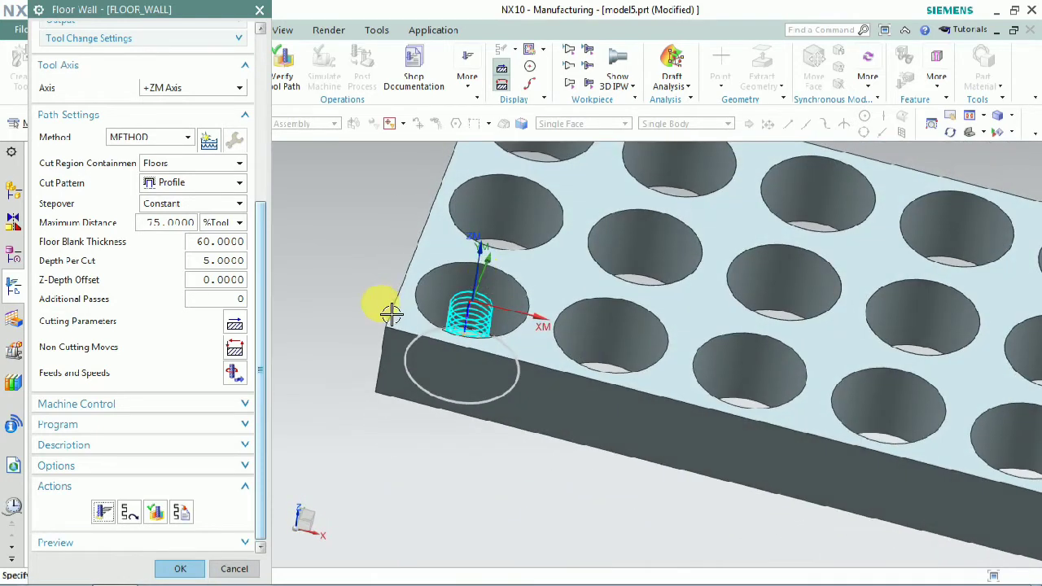
{"action": "scroll", "coordinate": [365, 281], "scroll_direction": "down", "scroll_amount": 3}
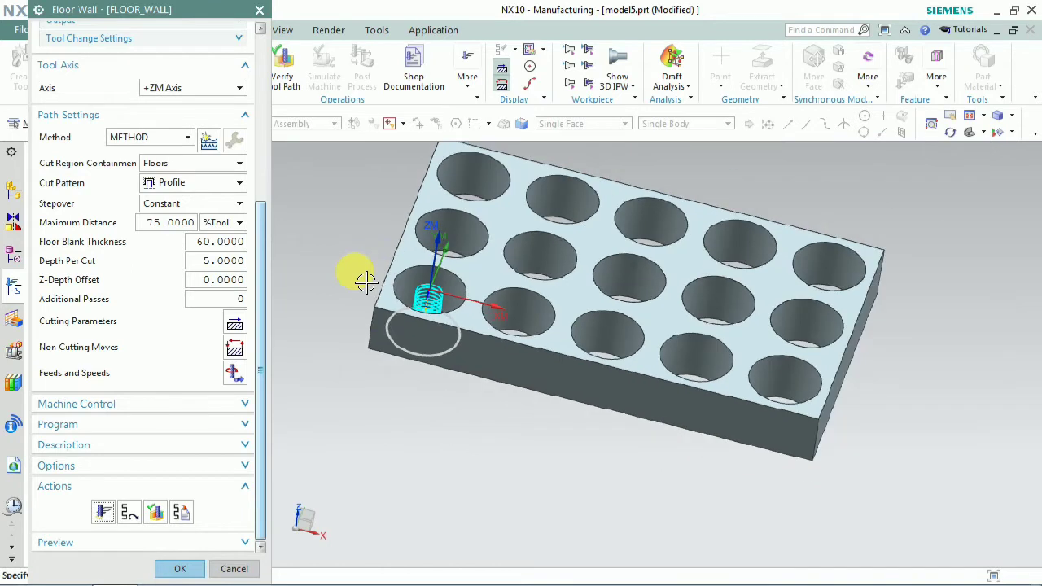
{"action": "left_click", "coordinate": [180, 568]}
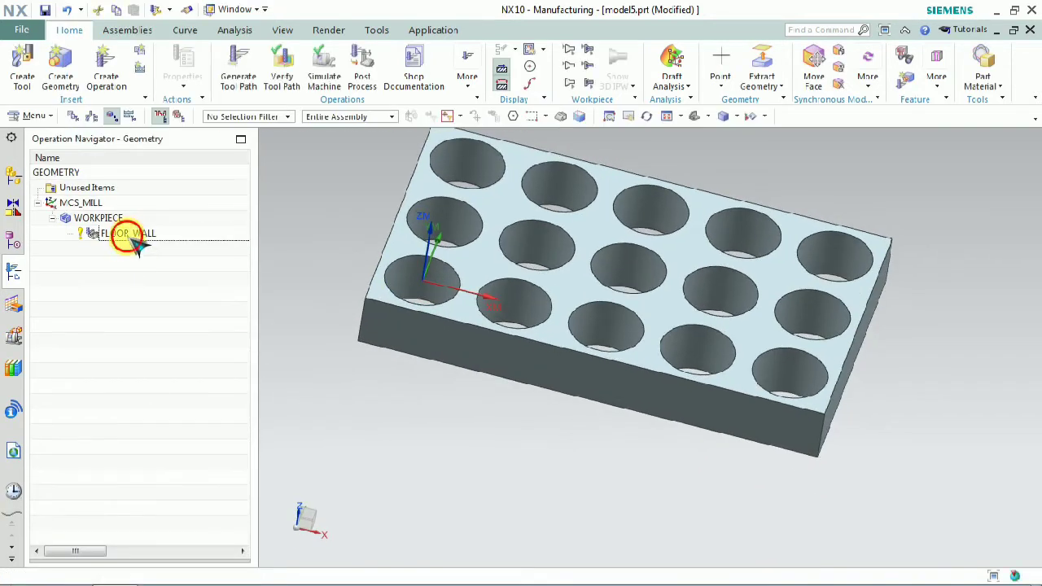
Step: Save the part with the finished Floor Wall operation
{"action": "left_click", "coordinate": [130, 234]}
{"action": "scroll", "coordinate": [405, 303], "scroll_direction": "down", "scroll_amount": 3}
{"action": "middle_click_drag", "start_coordinate": [442, 302], "coordinate": [475, 304]}
{"action": "scroll", "coordinate": [423, 313], "scroll_direction": "up", "scroll_amount": 3}
{"action": "left_click", "coordinate": [154, 322]}
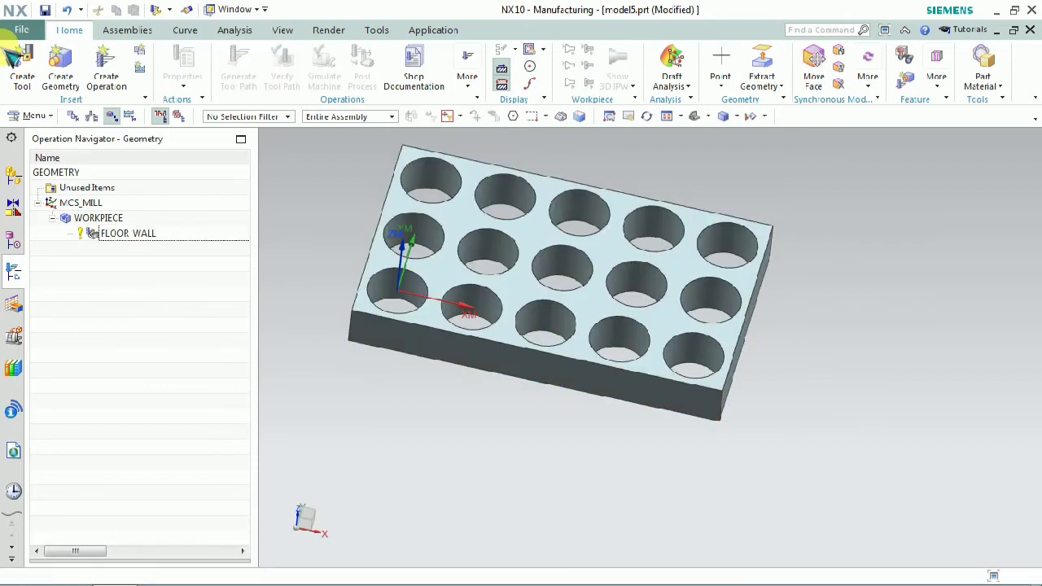
{"action": "left_click", "coordinate": [44, 11]}
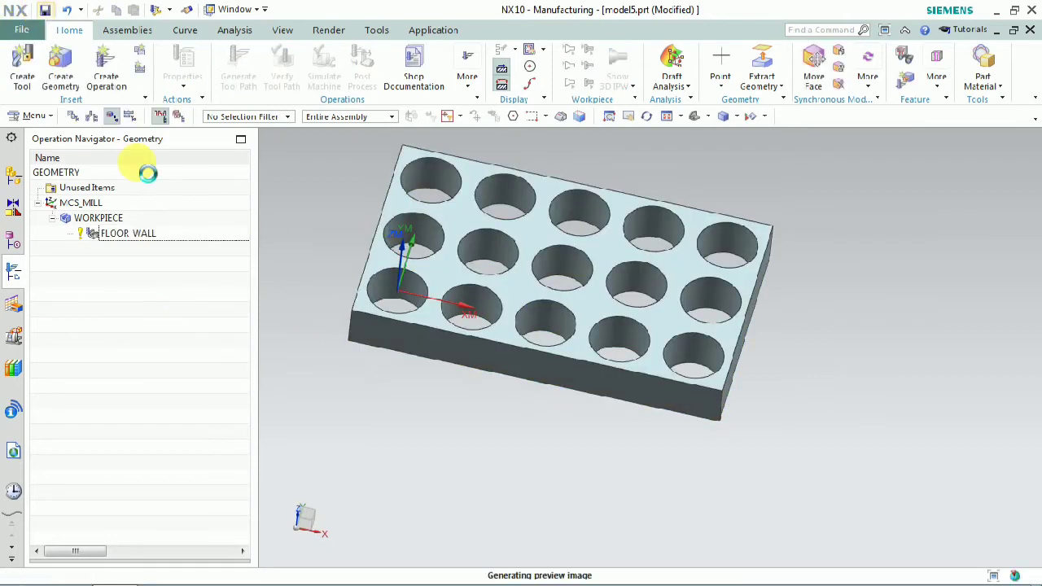
Step: Verify the FLOOR_WALL tool path by playing its 3D Dynamic simulation and inspect the milled hole
{"action": "left_click", "coordinate": [159, 236]}
{"action": "right_click", "coordinate": [163, 238]}
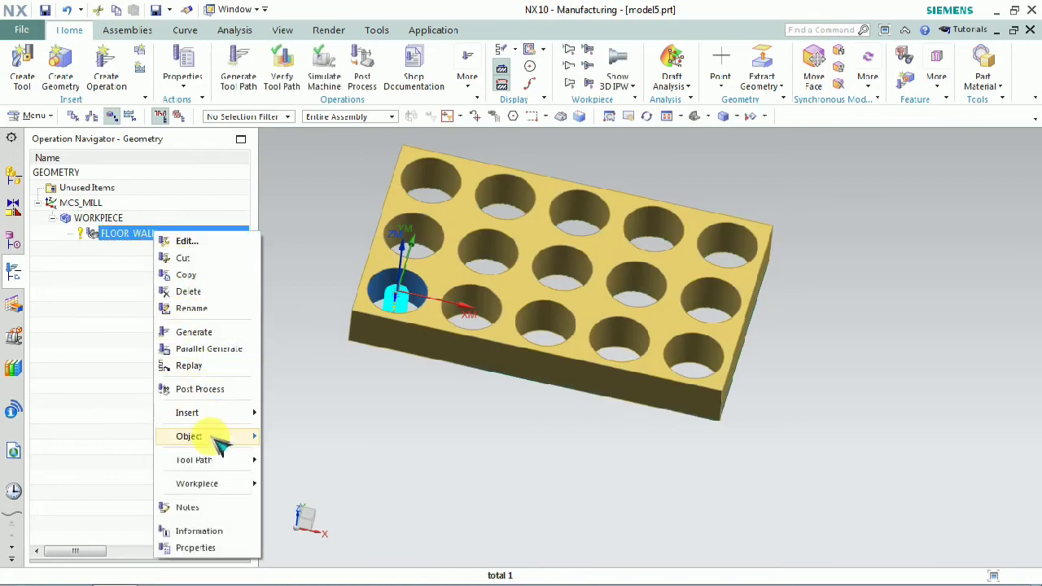
{"action": "mouse_move", "coordinate": [224, 464]}
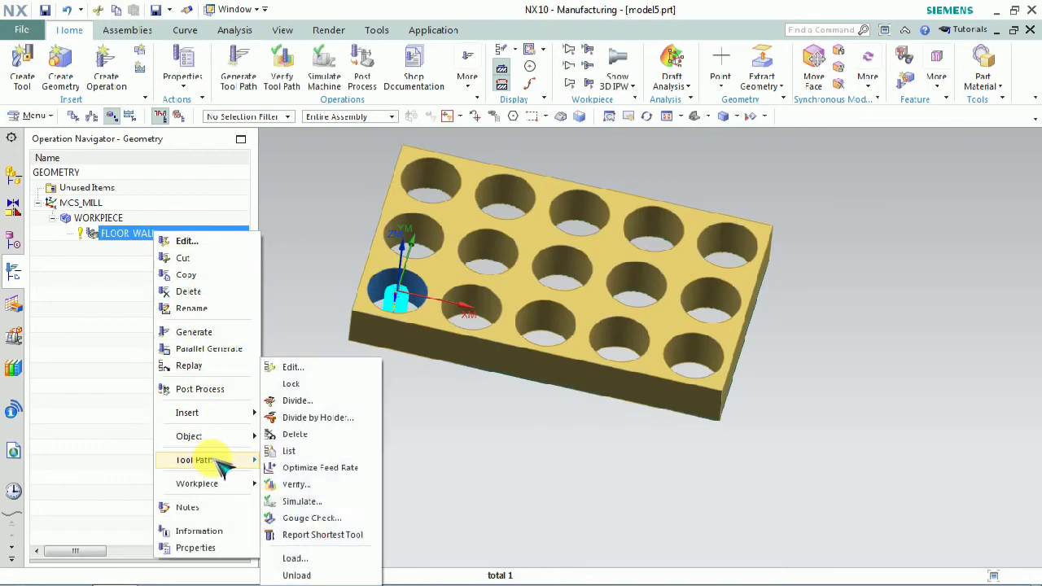
{"action": "left_click", "coordinate": [309, 484]}
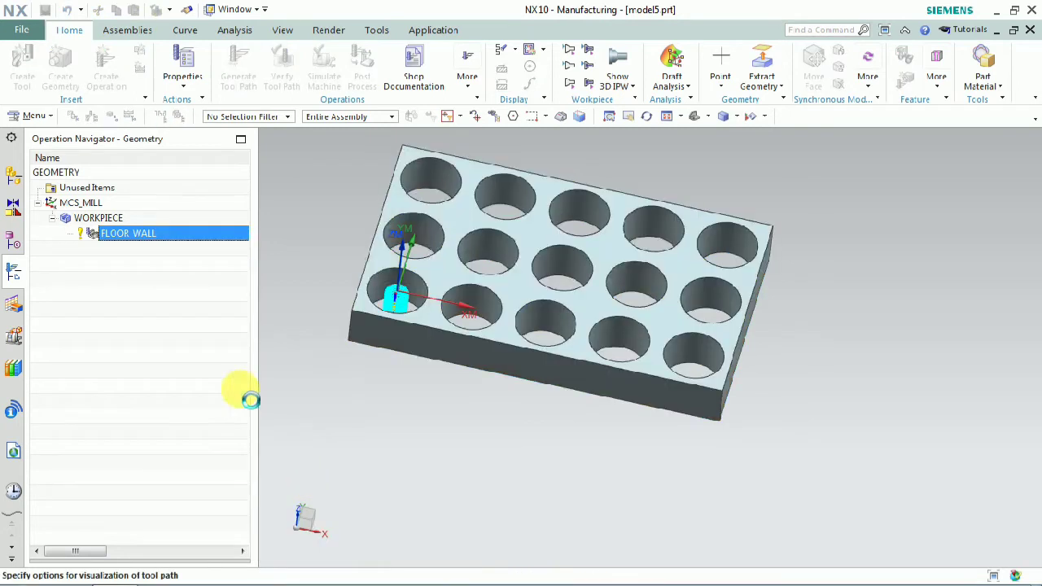
{"action": "left_click", "coordinate": [109, 156]}
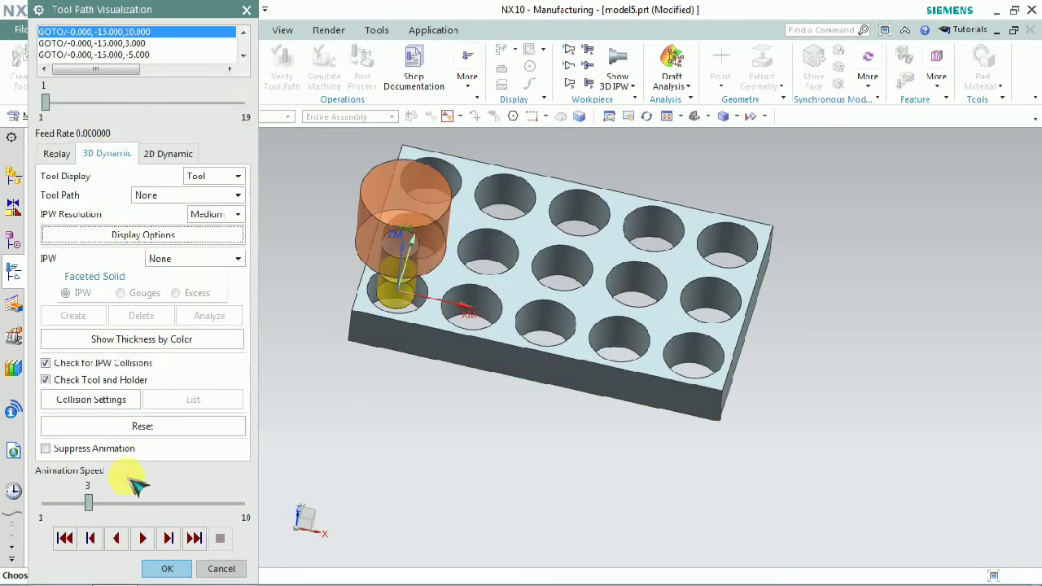
{"action": "left_click", "coordinate": [142, 538]}
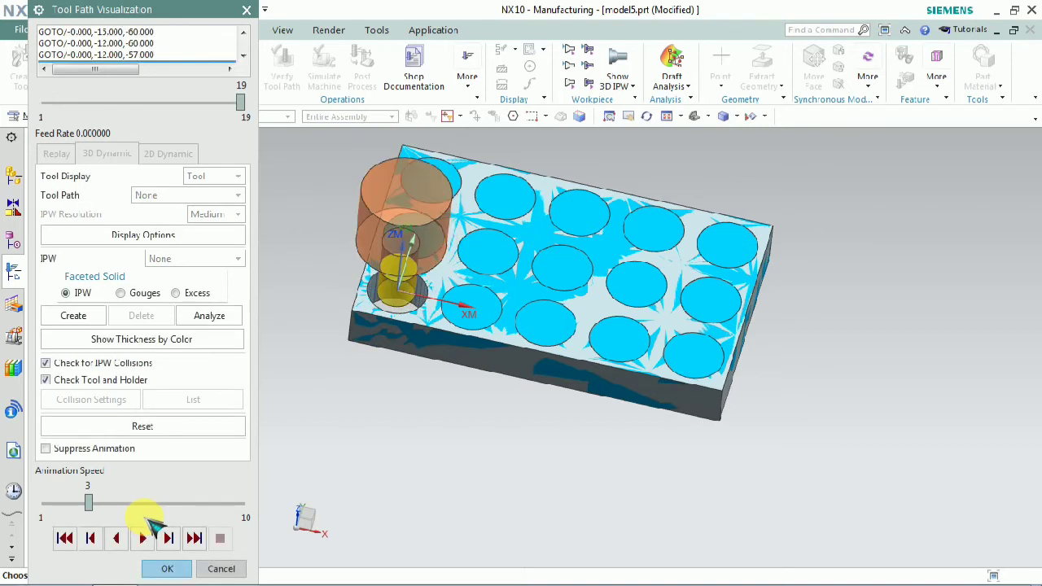
{"action": "mouse_move", "coordinate": [477, 344]}
{"action": "middle_mouse_down"}
{"action": "mouse_move", "coordinate": [483, 278]}
{"action": "mouse_move", "coordinate": [472, 295]}
{"action": "mouse_move", "coordinate": [473, 347]}
{"action": "mouse_move", "coordinate": [460, 354]}
{"action": "middle_mouse_up"}
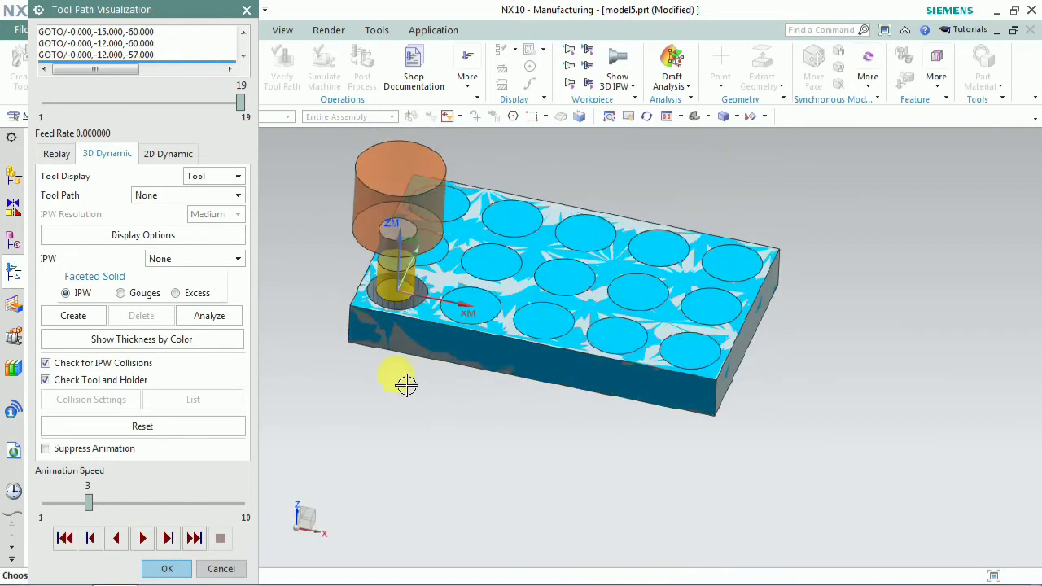
Step: Close the tool path visualization, display the FLOOR_WALL tool path from above and start a distance measurement
{"action": "left_click", "coordinate": [167, 569]}
{"action": "left_click", "coordinate": [137, 315]}
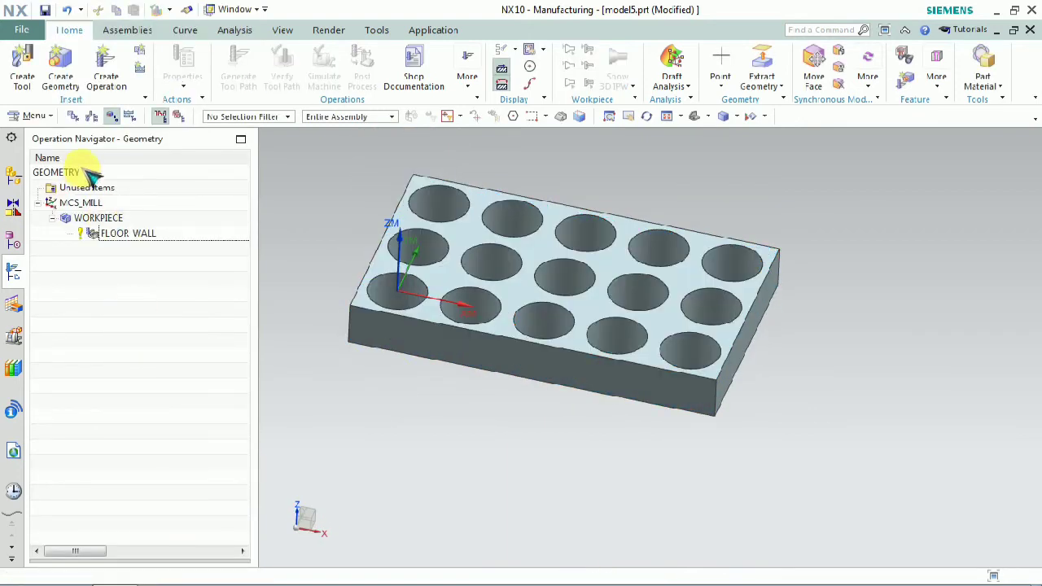
{"action": "left_click", "coordinate": [172, 234]}
{"action": "middle_click_drag", "start_coordinate": [344, 321], "coordinate": [576, 378]}
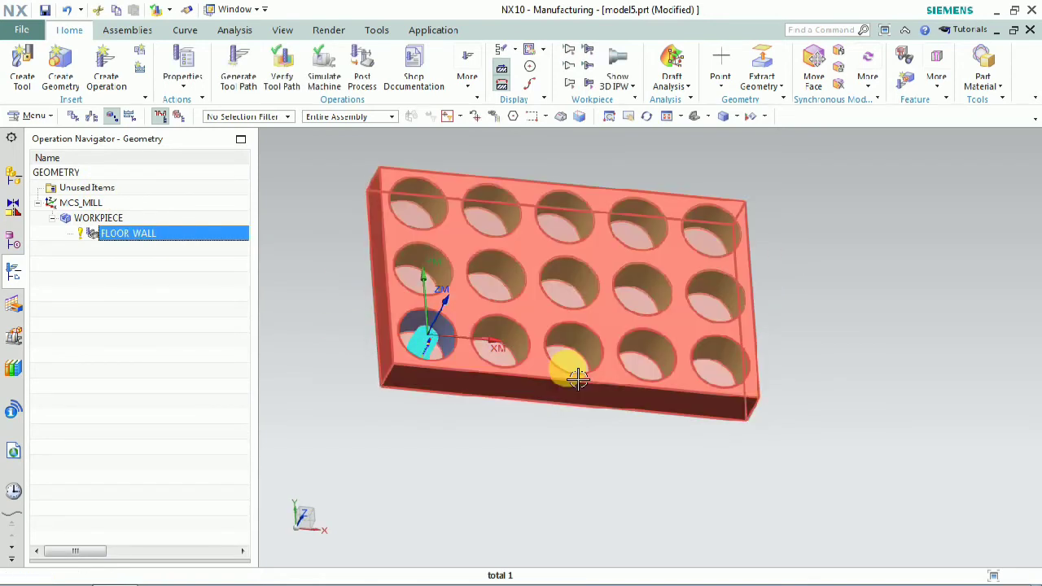
{"action": "left_click", "coordinate": [376, 437]}
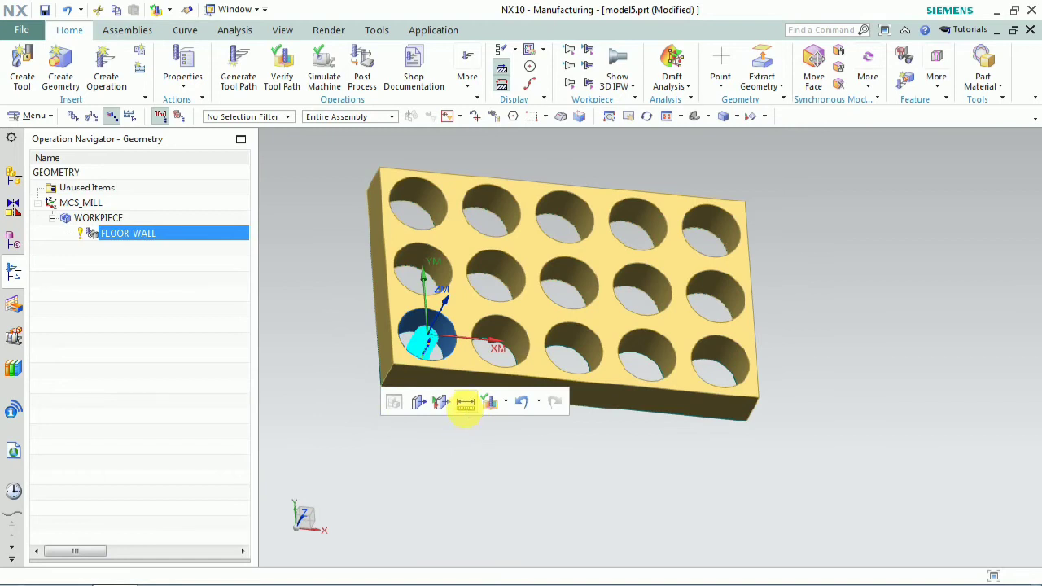
{"action": "left_click", "coordinate": [465, 402]}
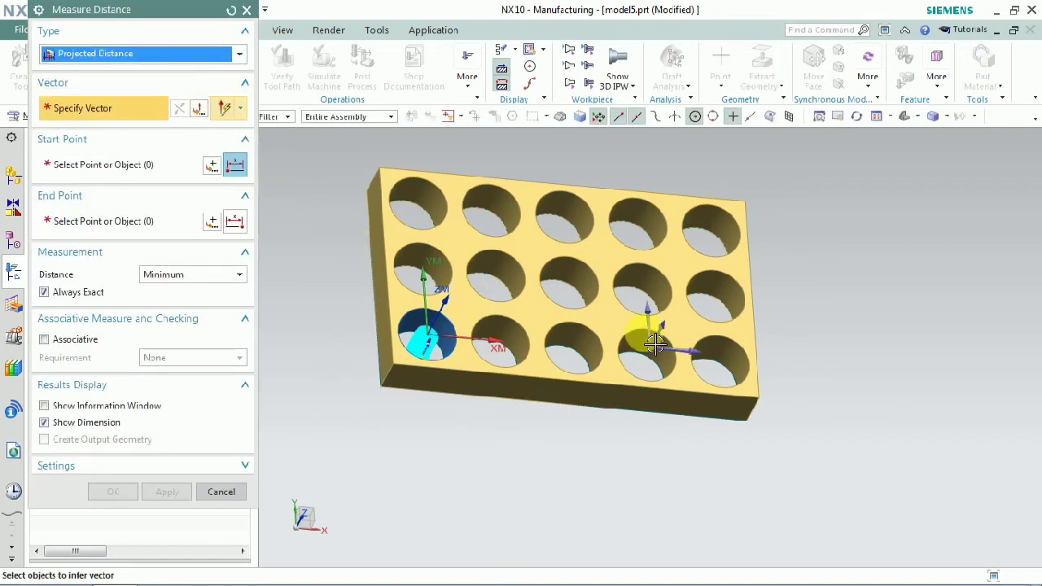
Step: Try to measure the projected distance along X between the milled corner hole and the neighbouring hole
{"action": "left_click", "coordinate": [702, 355]}
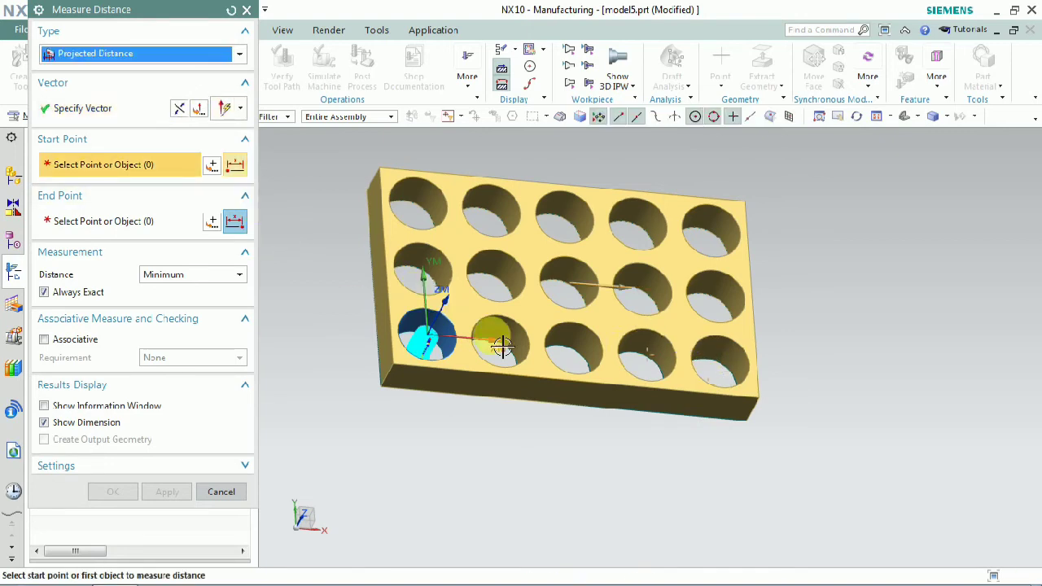
{"action": "scroll", "coordinate": [488, 338], "scroll_direction": "up", "scroll_amount": 3}
{"action": "left_click", "coordinate": [457, 327]}
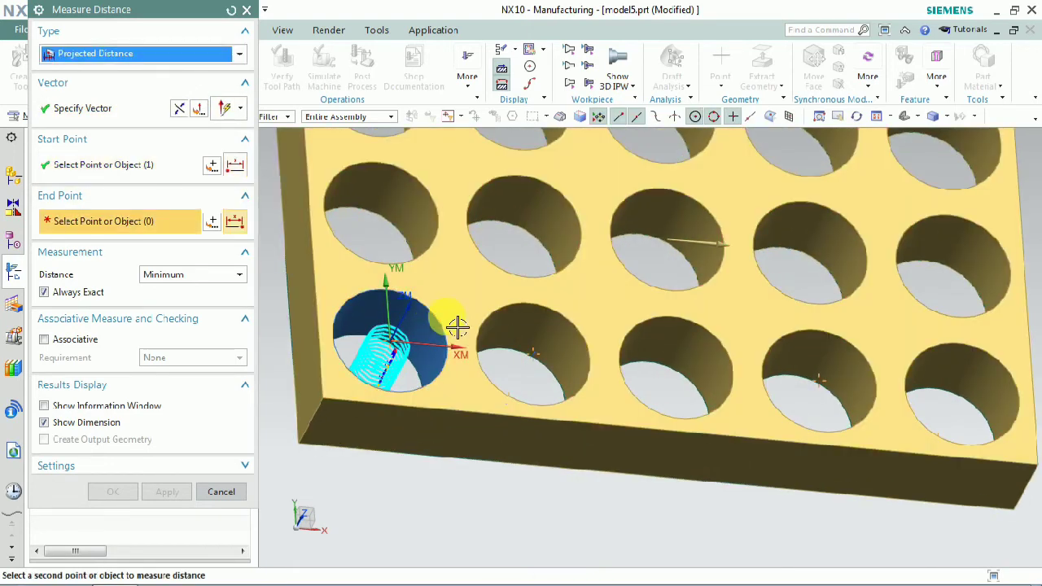
{"action": "left_click", "coordinate": [585, 338]}
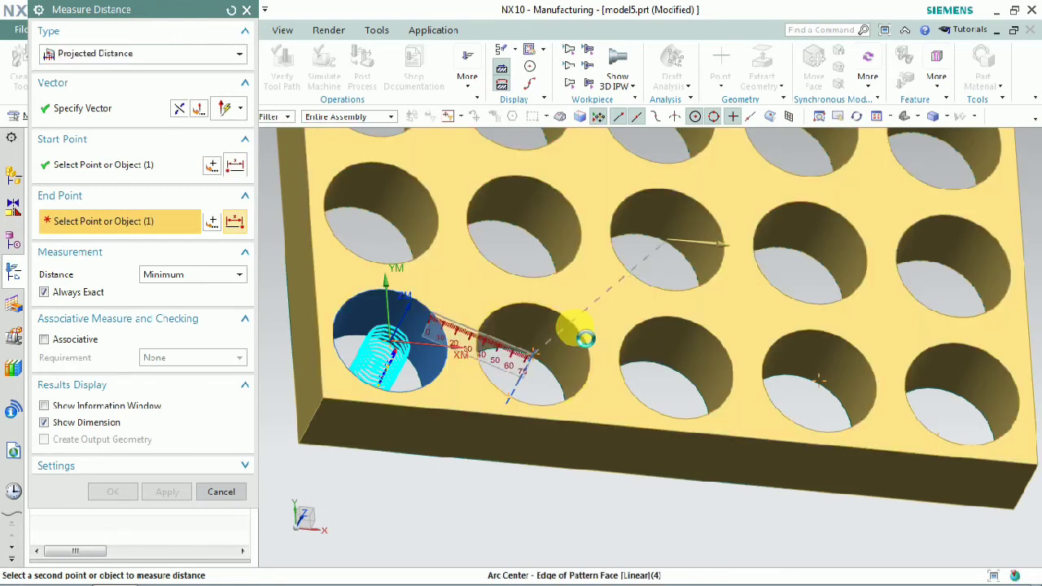
{"action": "left_click", "coordinate": [136, 165]}
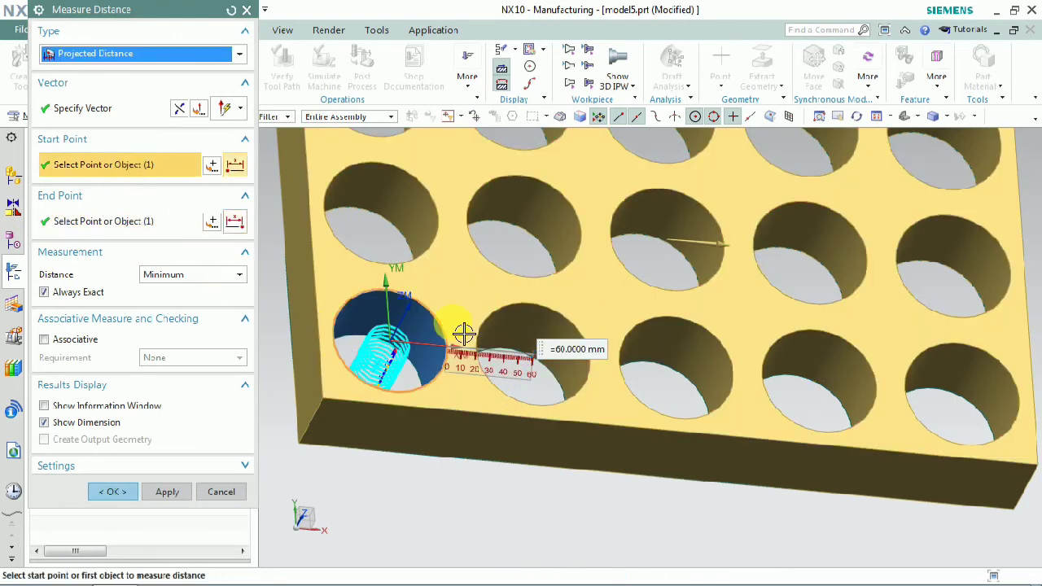
{"action": "left_click", "coordinate": [437, 318]}
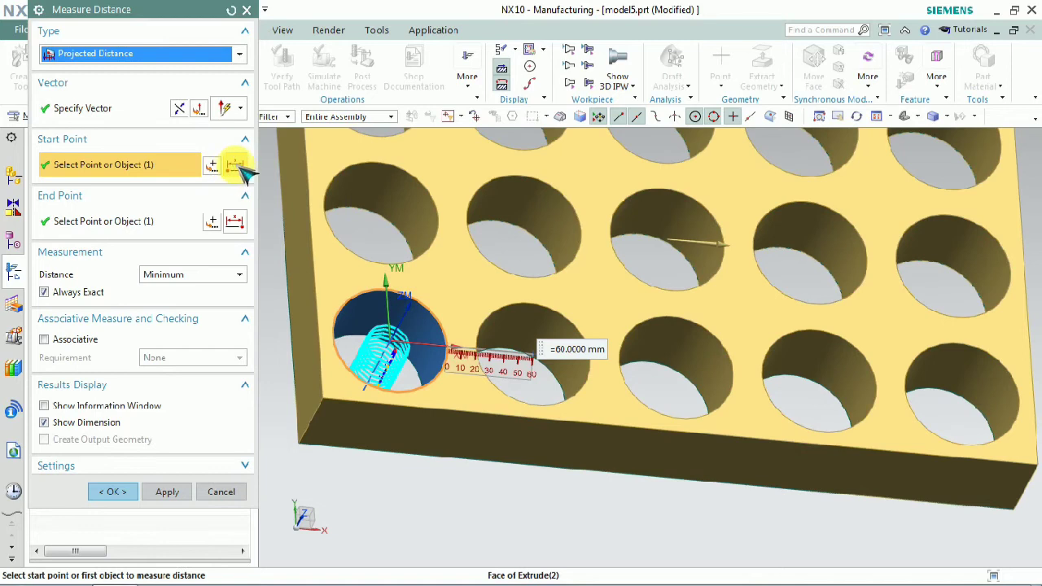
{"action": "left_click", "coordinate": [213, 166]}
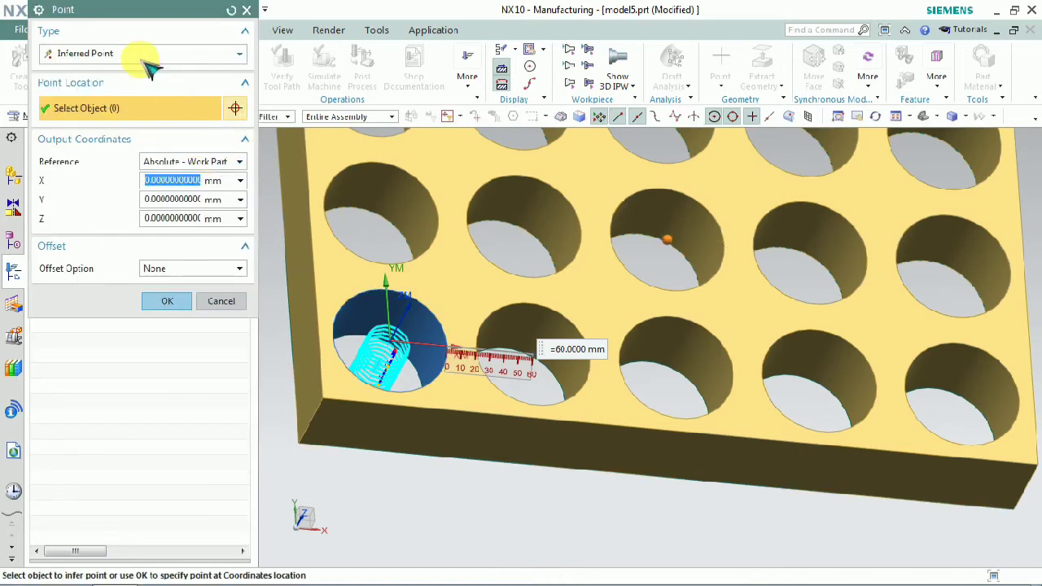
{"action": "left_click", "coordinate": [143, 57]}
{"action": "left_click", "coordinate": [145, 158]}
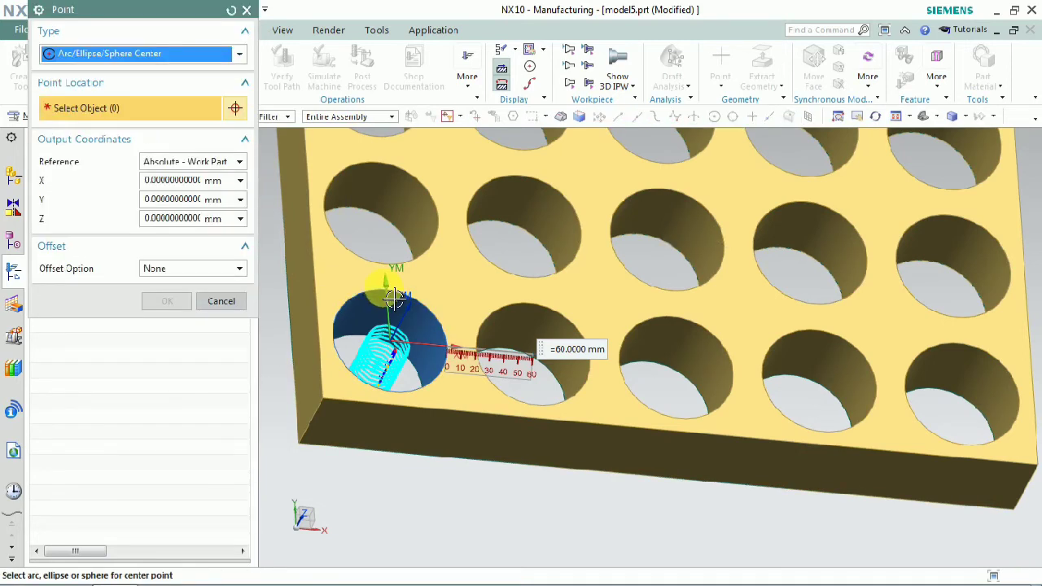
{"action": "left_click", "coordinate": [221, 300]}
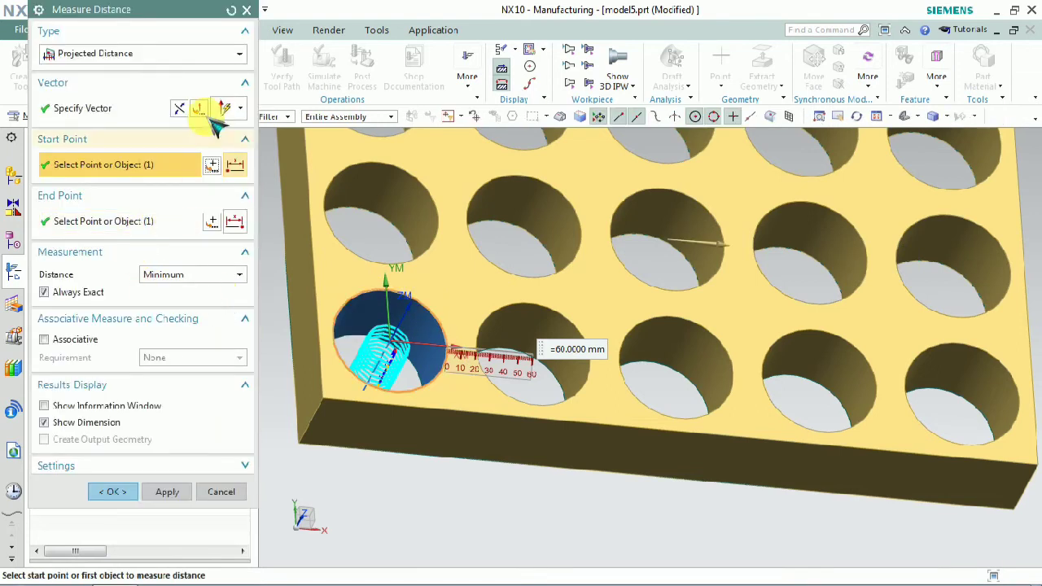
Step: Measure the plain centre-to-centre distance from the milled corner hole to the next hole along X
{"action": "left_click", "coordinate": [151, 54]}
{"action": "left_click", "coordinate": [122, 70]}
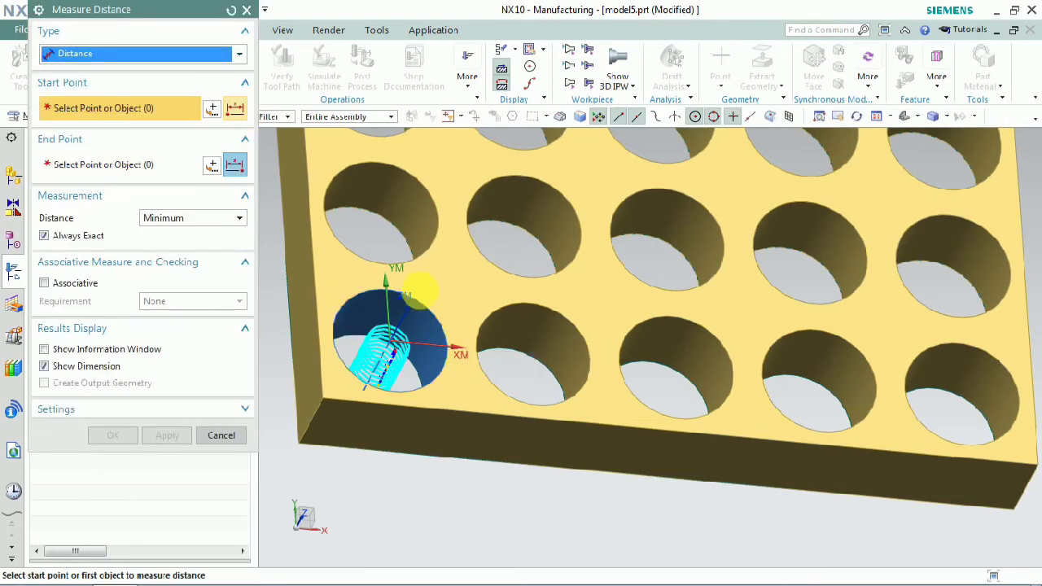
{"action": "left_click", "coordinate": [426, 313]}
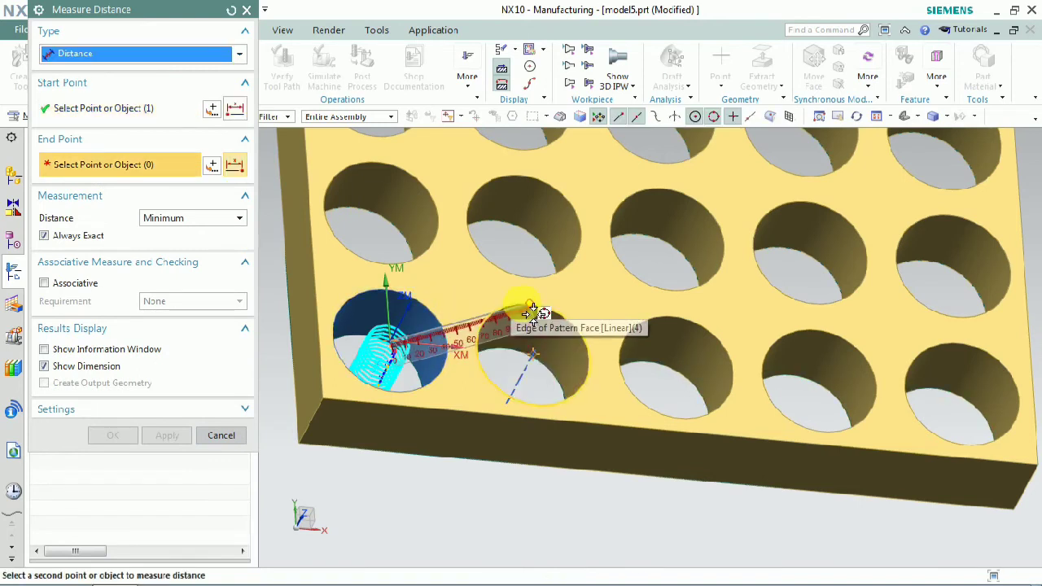
{"action": "left_click", "coordinate": [531, 353]}
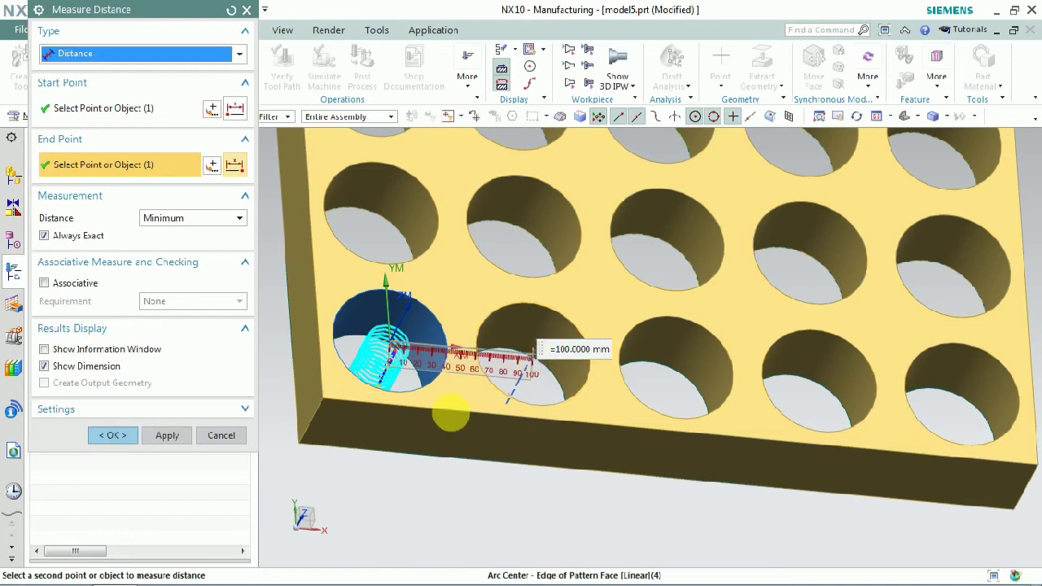
{"action": "left_click", "coordinate": [167, 436]}
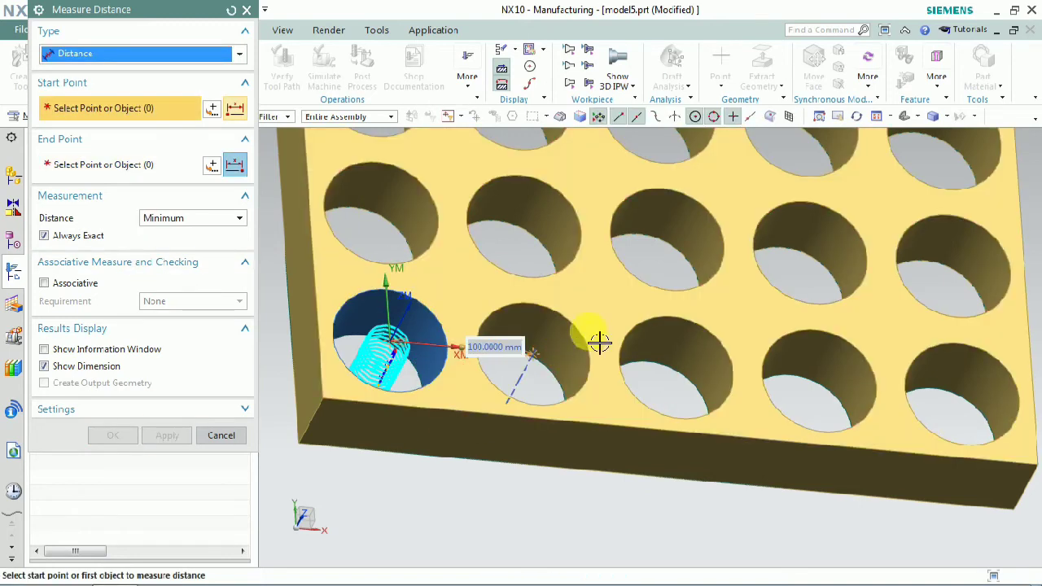
Step: Measure the centre-to-centre distance from the milled corner hole to the next hole along Y
{"action": "left_click", "coordinate": [444, 319]}
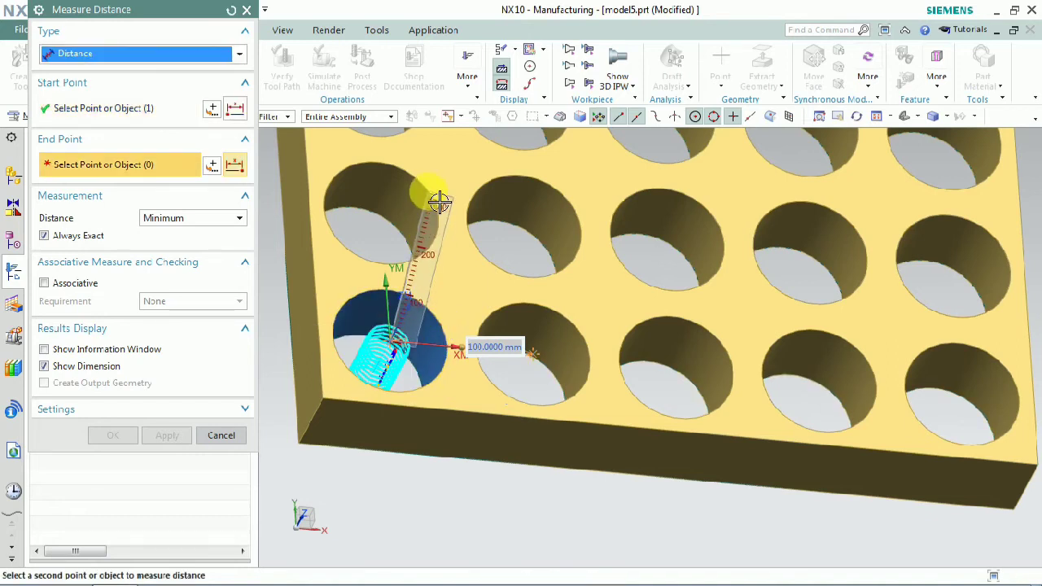
{"action": "left_click", "coordinate": [394, 224]}
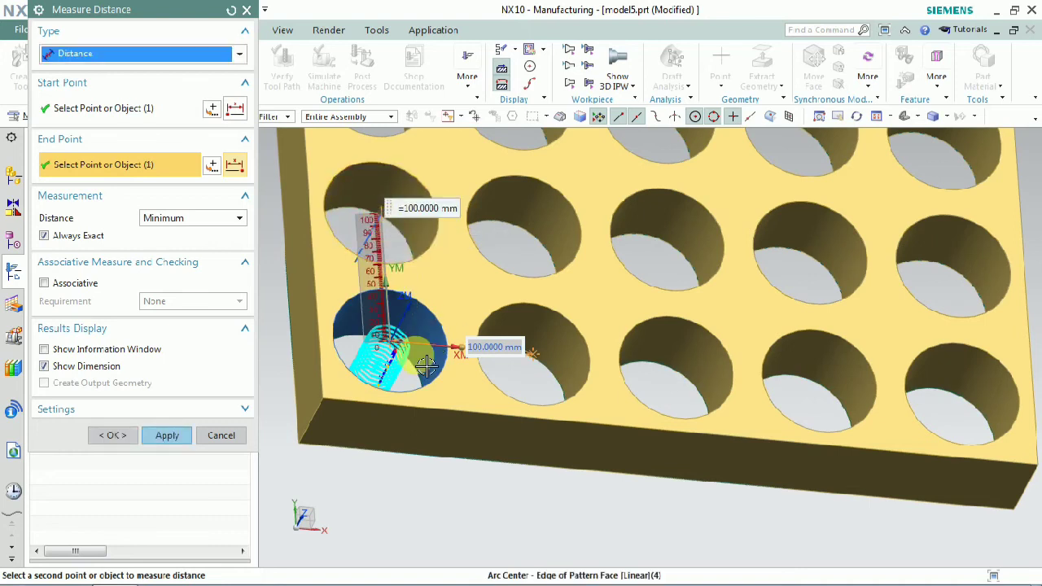
{"action": "left_click", "coordinate": [120, 437]}
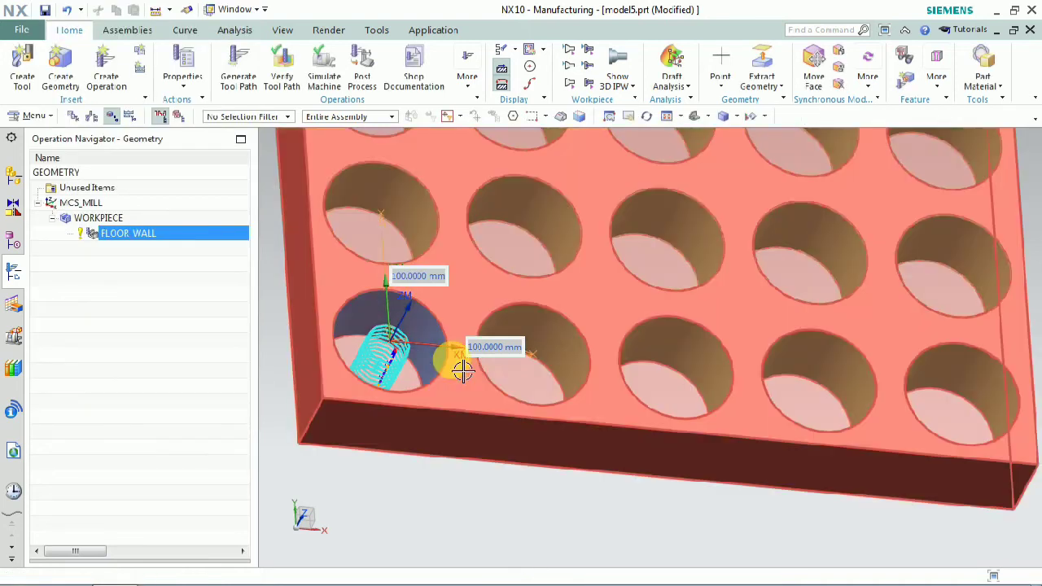
Step: Move both hole-spacing measurement labels off the holes to clear space outside the block
{"action": "scroll", "coordinate": [453, 361], "scroll_direction": "down", "scroll_amount": 2}
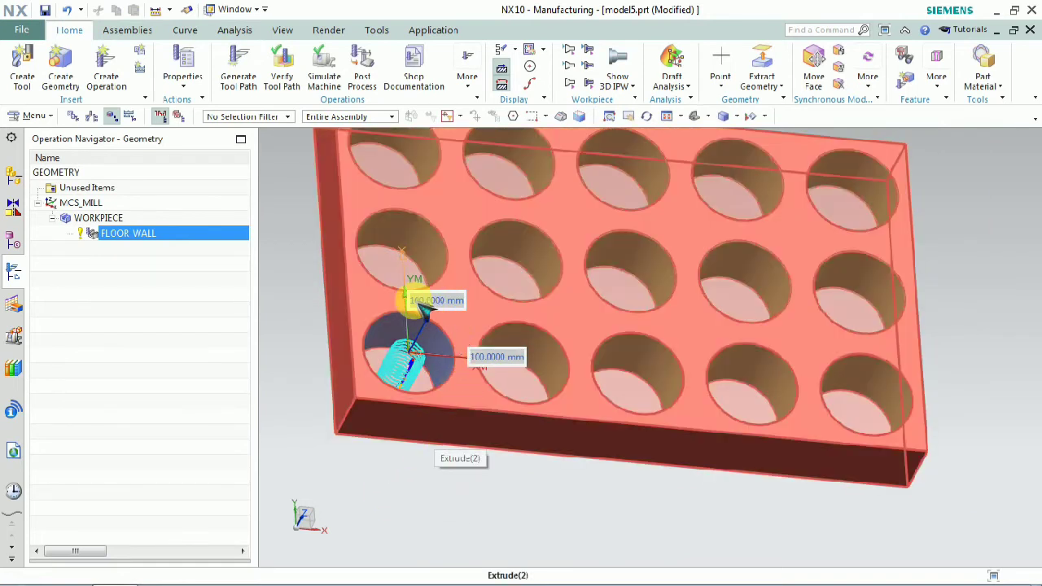
{"action": "left_click_drag", "start_coordinate": [425, 306], "coordinate": [279, 306]}
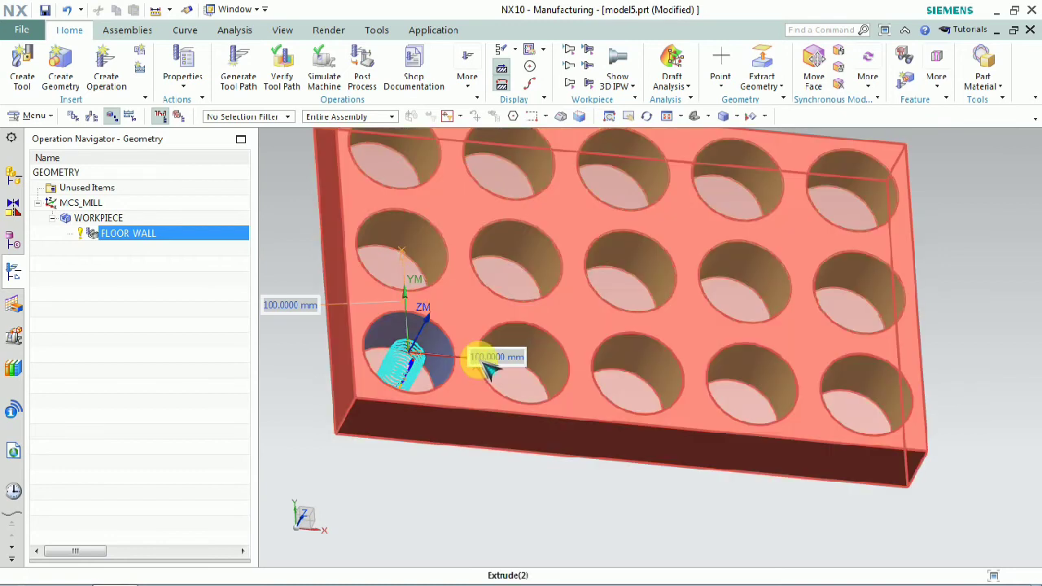
{"action": "left_click_drag", "start_coordinate": [486, 364], "coordinate": [422, 465]}
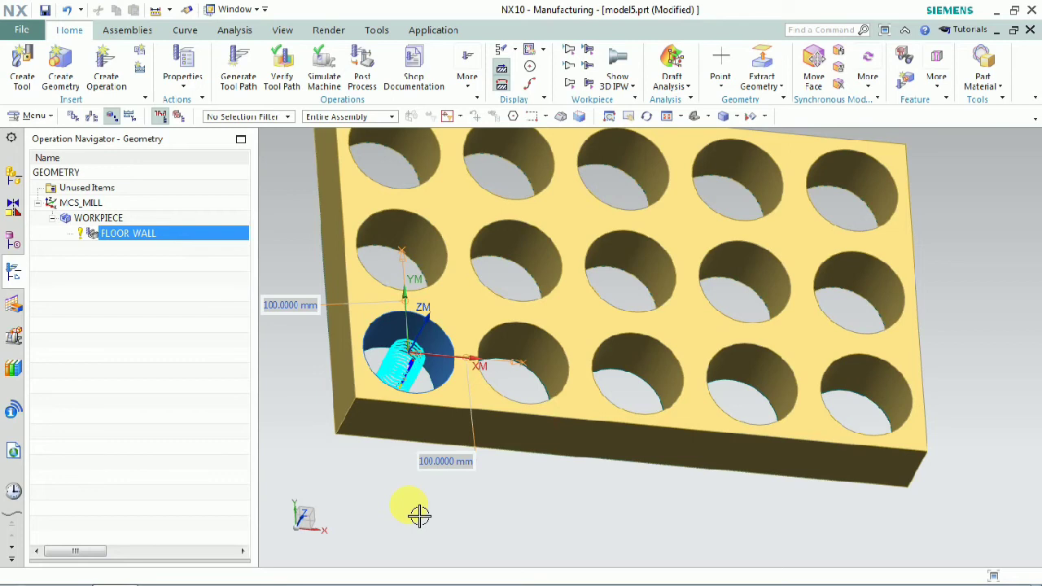
{"action": "key", "text": "Home"}
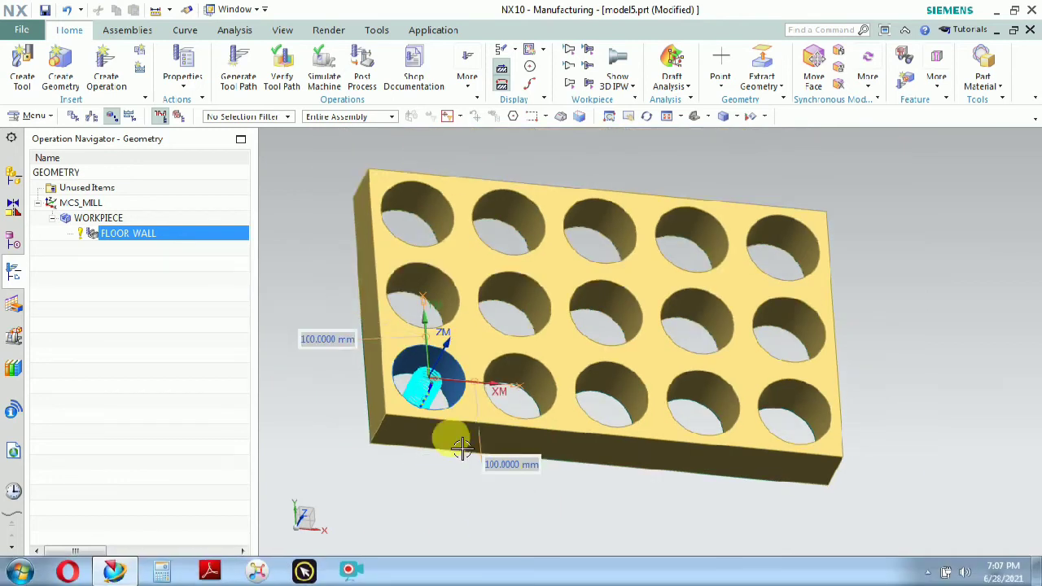
Step: Start a transformation of the FLOOR_WALL operation and set its type to Rectangular Array
{"action": "right_click", "coordinate": [136, 241]}
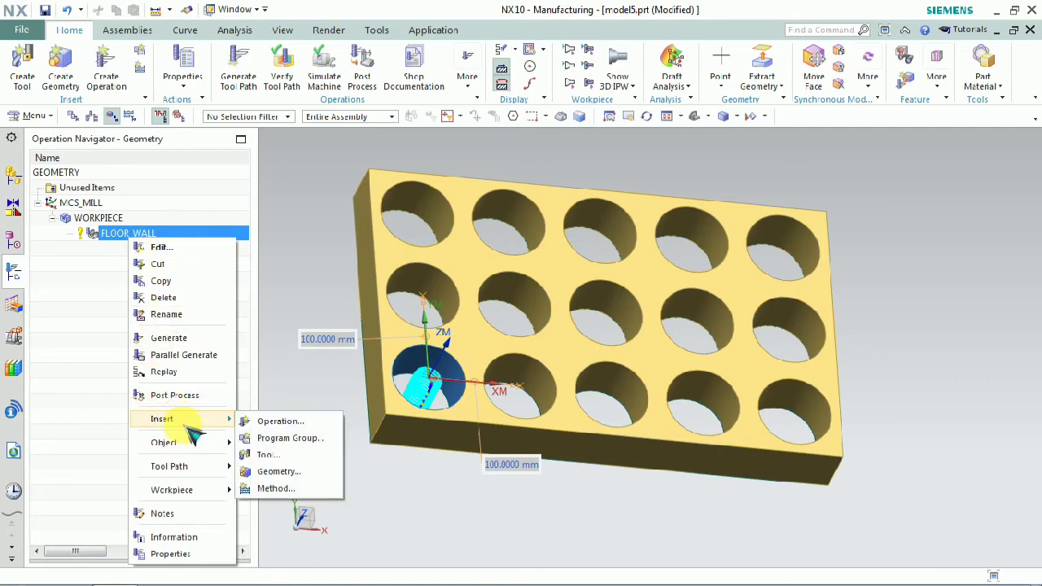
{"action": "mouse_move", "coordinate": [193, 450]}
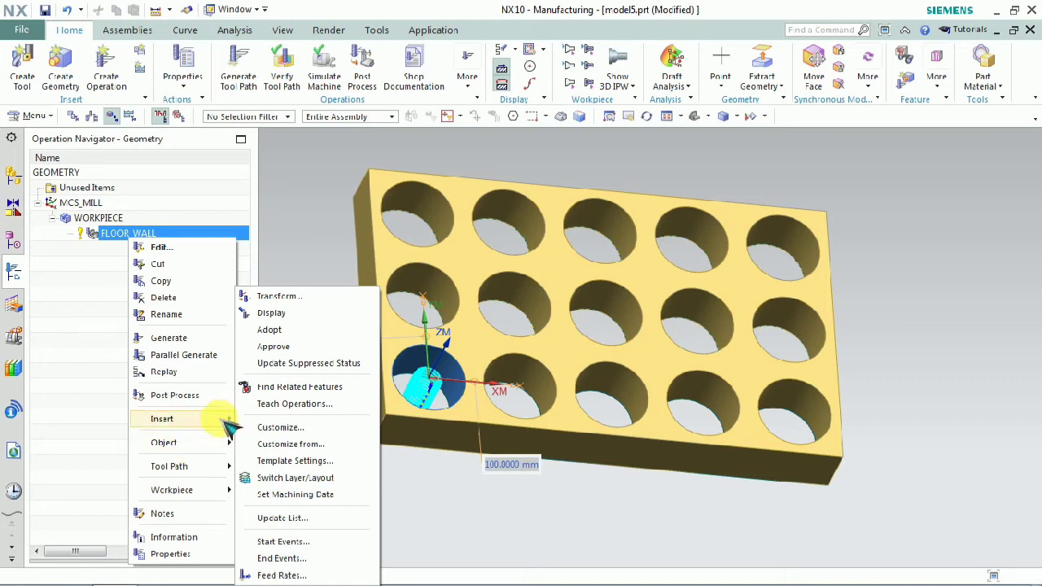
{"action": "left_click", "coordinate": [328, 296]}
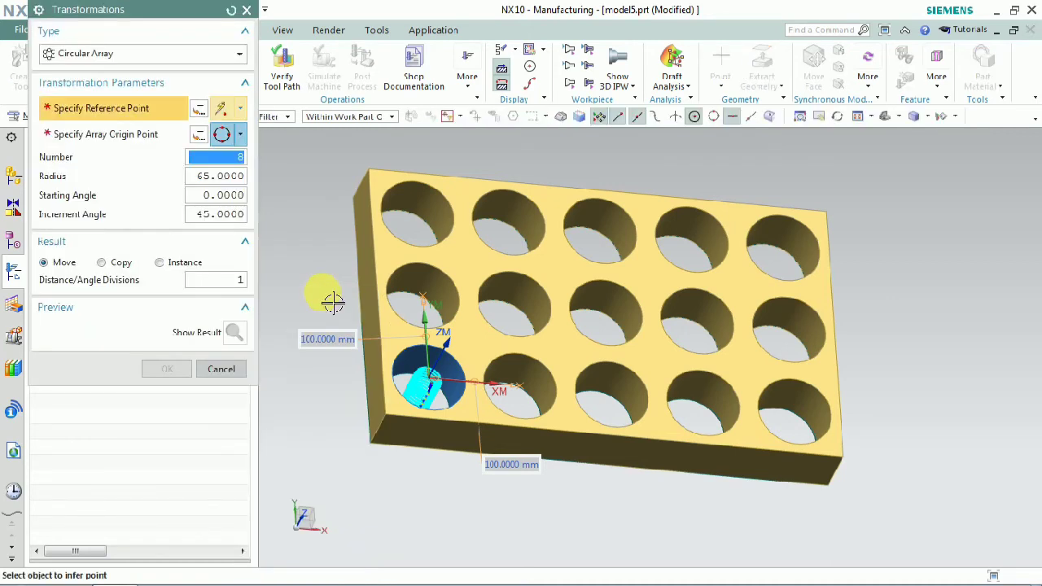
{"action": "left_click", "coordinate": [240, 53]}
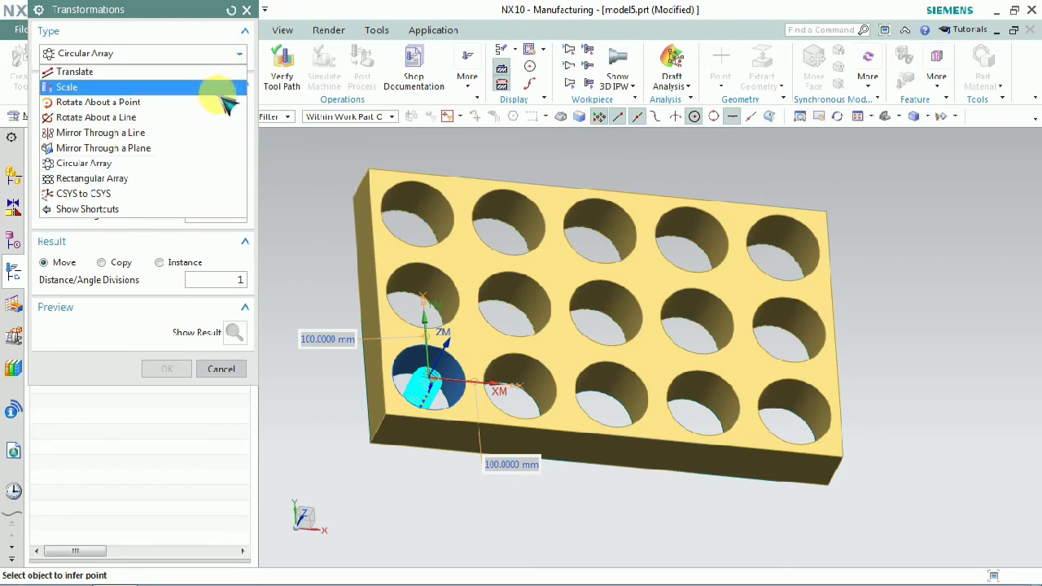
{"action": "left_click", "coordinate": [192, 195]}
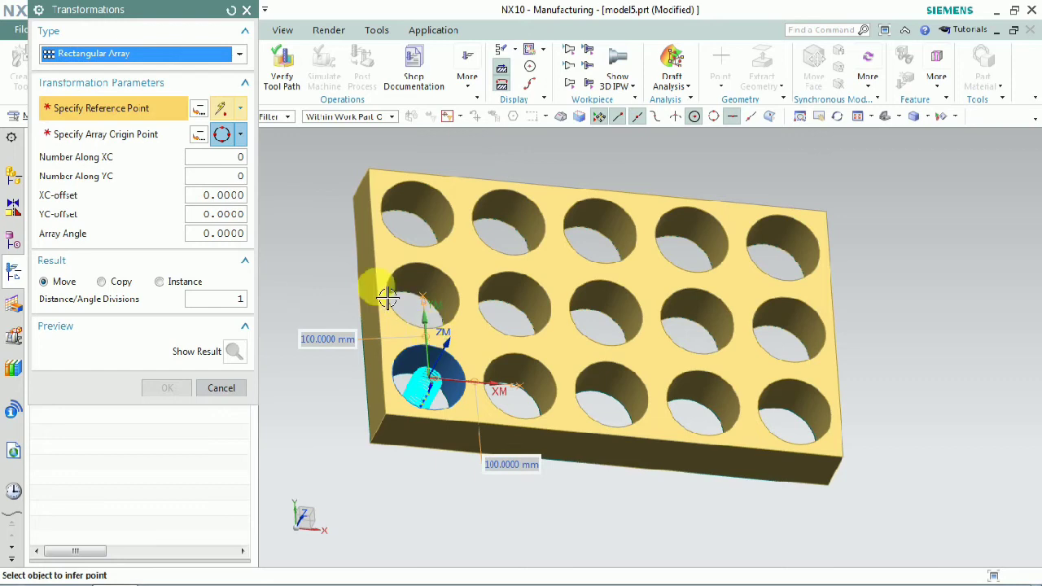
Step: Use the milled corner hole's centre as the array's reference point and set the array origin to Inferred Point
{"action": "left_click", "coordinate": [460, 366]}
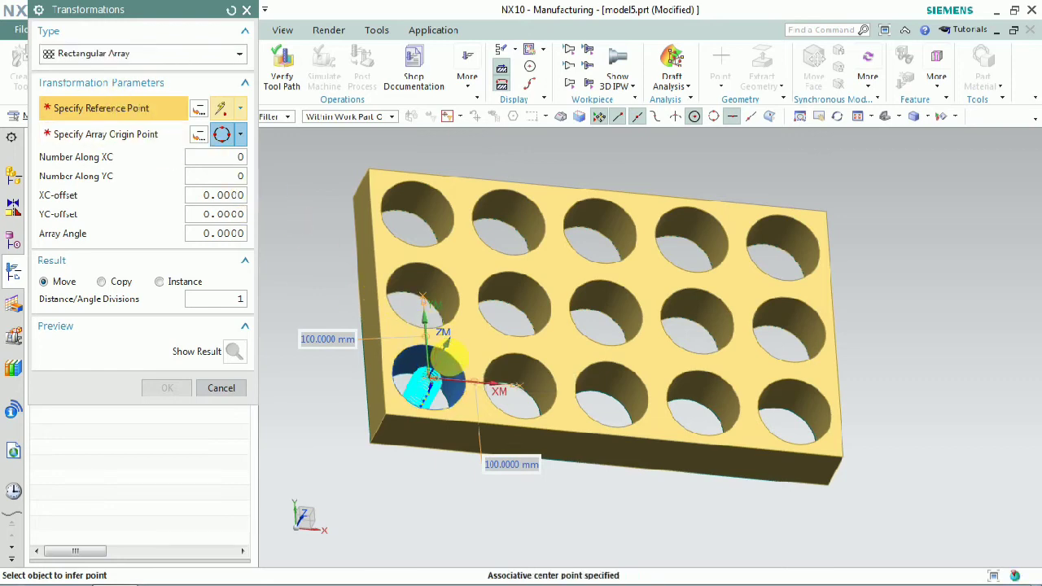
{"action": "left_click", "coordinate": [241, 135]}
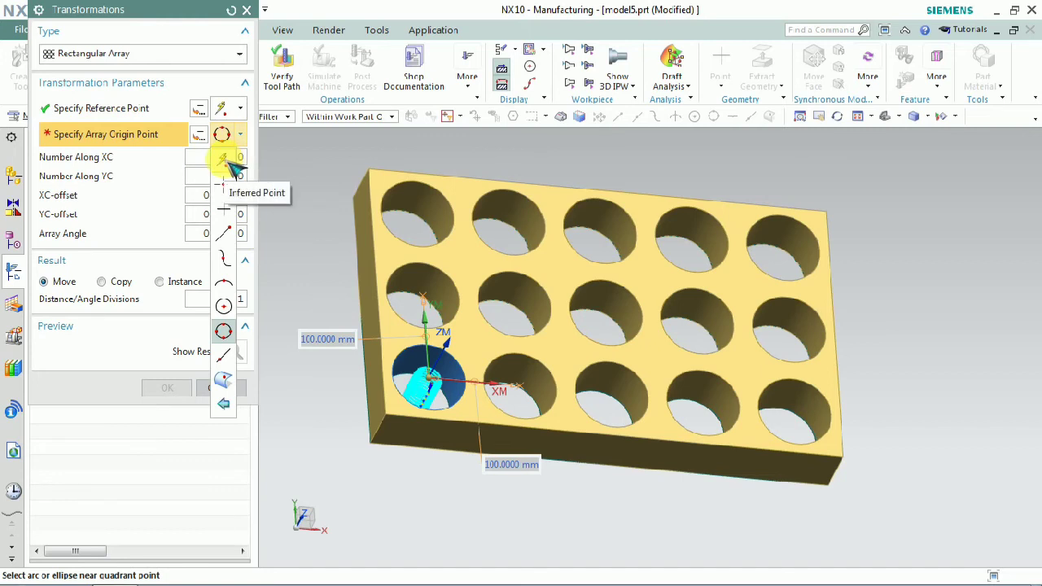
{"action": "left_click", "coordinate": [223, 159]}
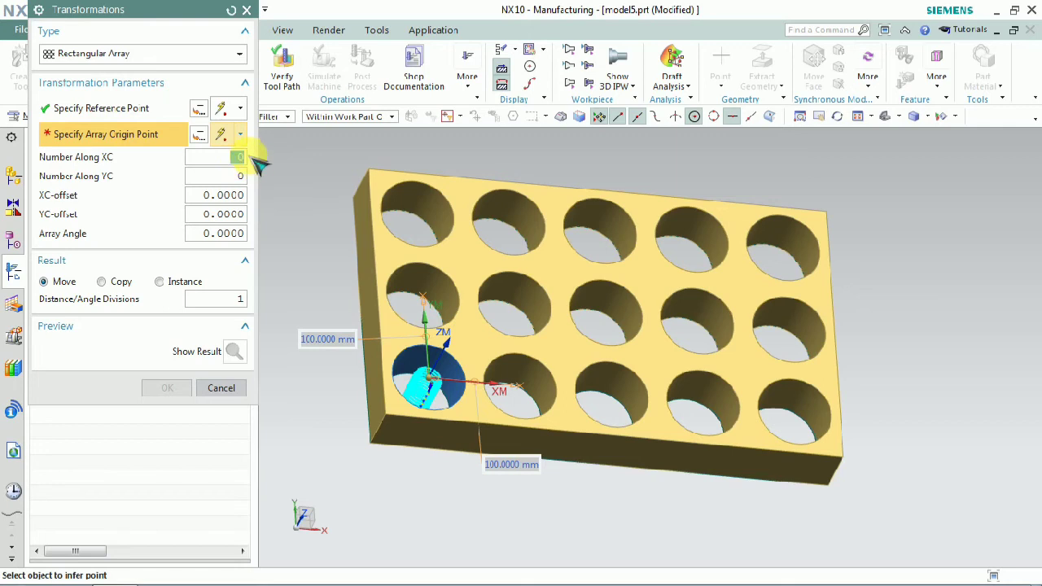
Step: Set the array's XC and YC offsets to 100 mm, with 5 instances along XC and 3 along YC
{"action": "left_click", "coordinate": [219, 176]}
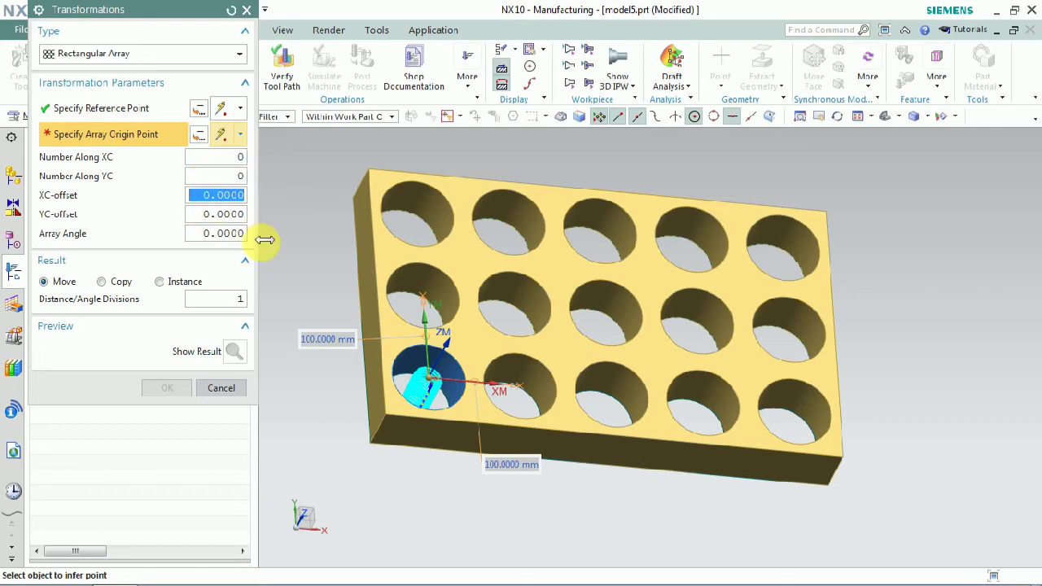
{"action": "type", "text": "1"}
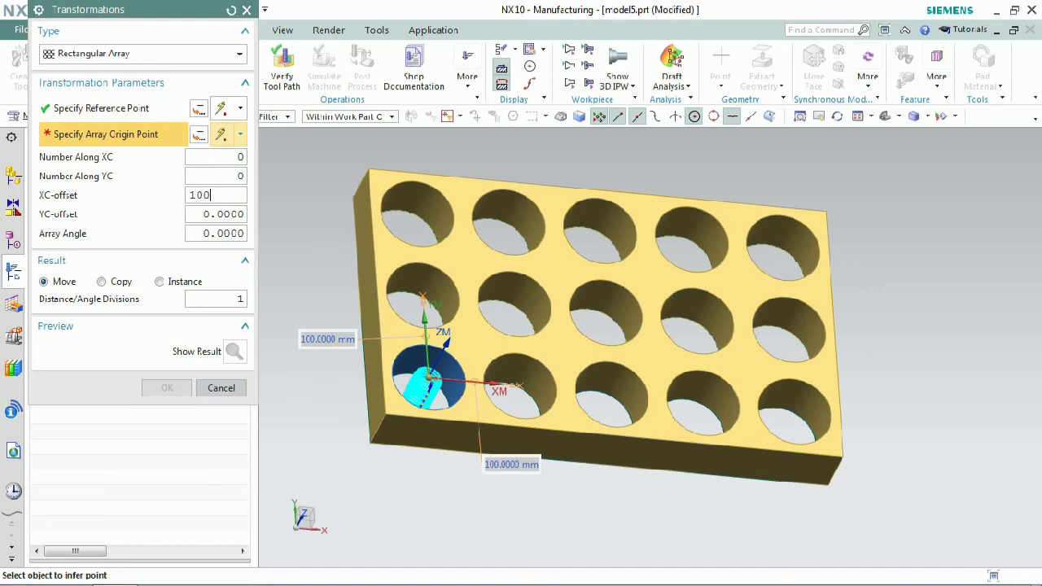
{"action": "left_click", "coordinate": [230, 214]}
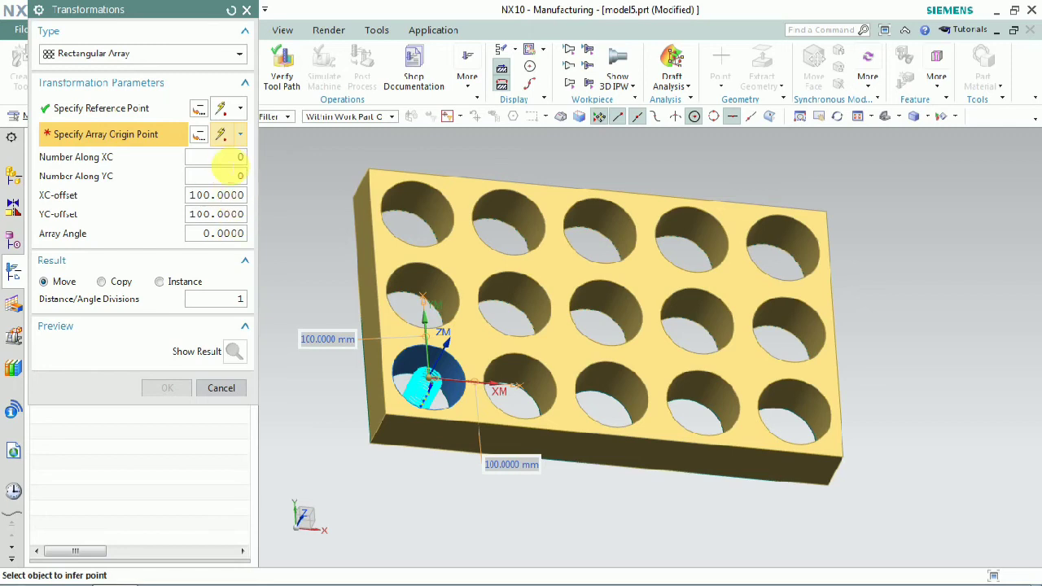
{"action": "left_click", "coordinate": [236, 157]}
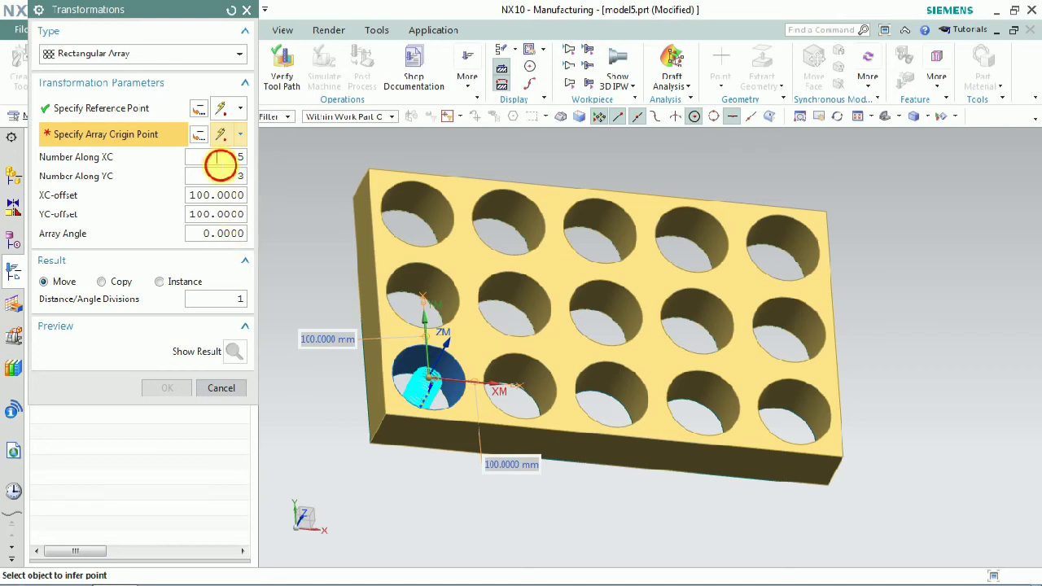
Step: Set the array origin point to the centre of the milled corner hole
{"action": "left_click", "coordinate": [199, 134]}
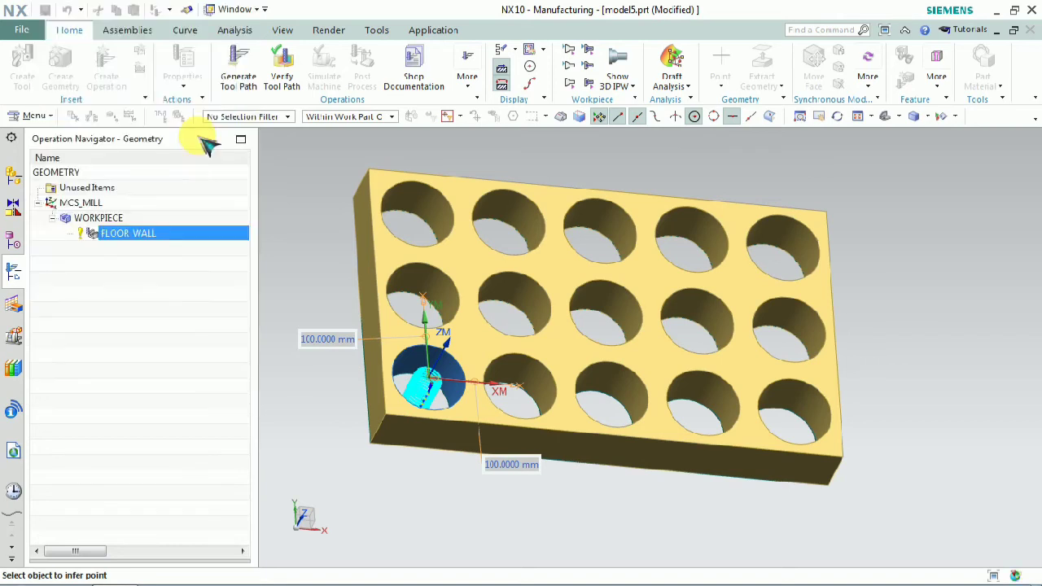
{"action": "left_click", "coordinate": [427, 356]}
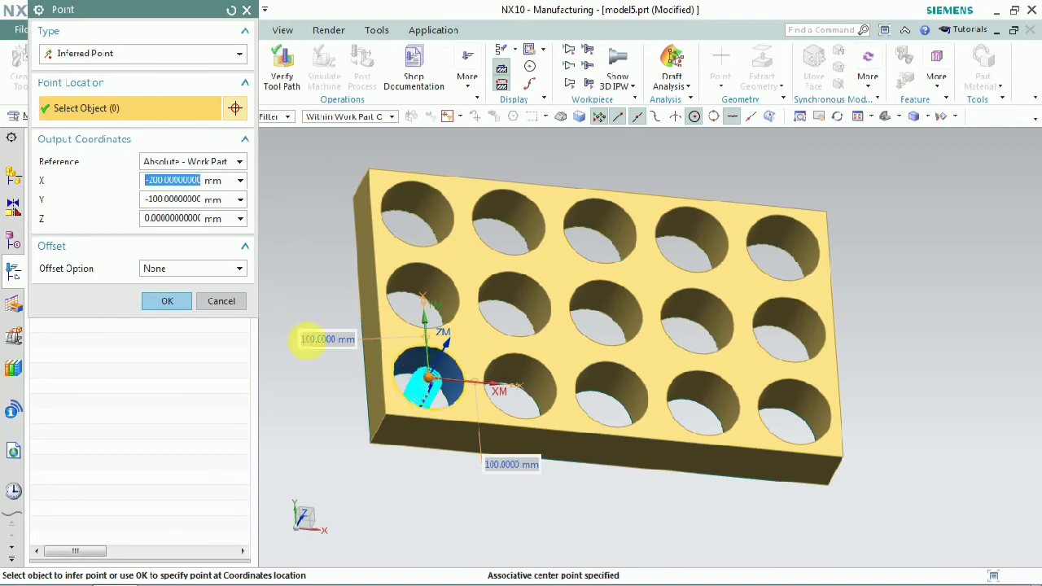
{"action": "left_click", "coordinate": [167, 300]}
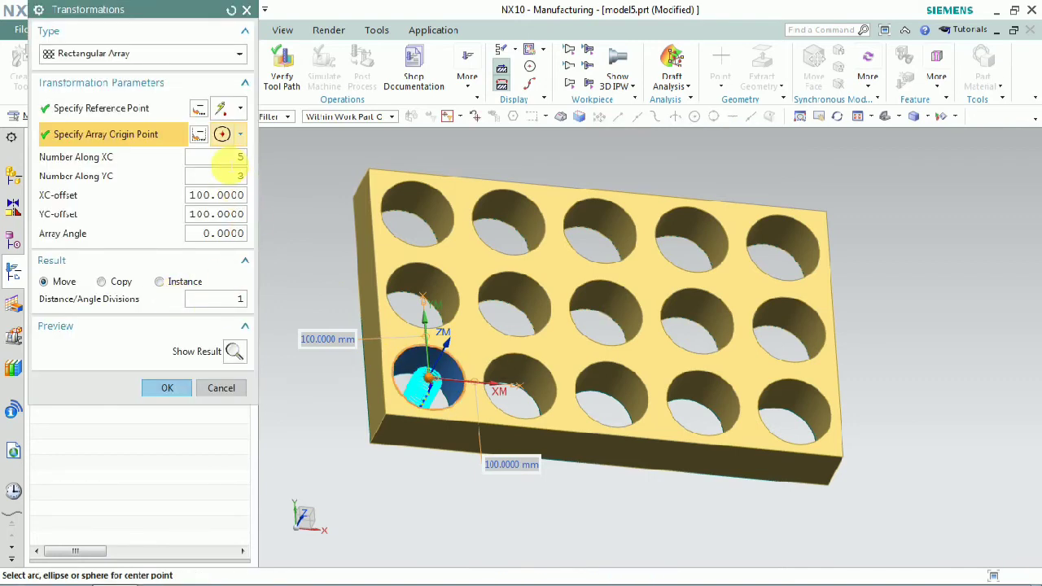
Step: Preview the rectangular array of the FLOOR_WALL tool path across the block's holes and apply the transformation
{"action": "left_click", "coordinate": [233, 352]}
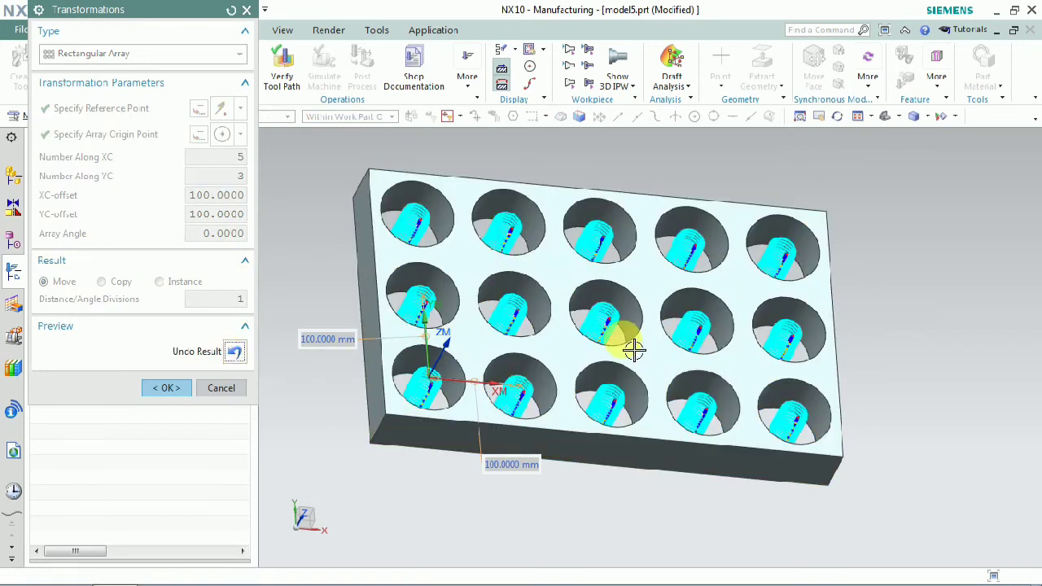
{"action": "middle_click_drag", "start_coordinate": [691, 326], "coordinate": [675, 339]}
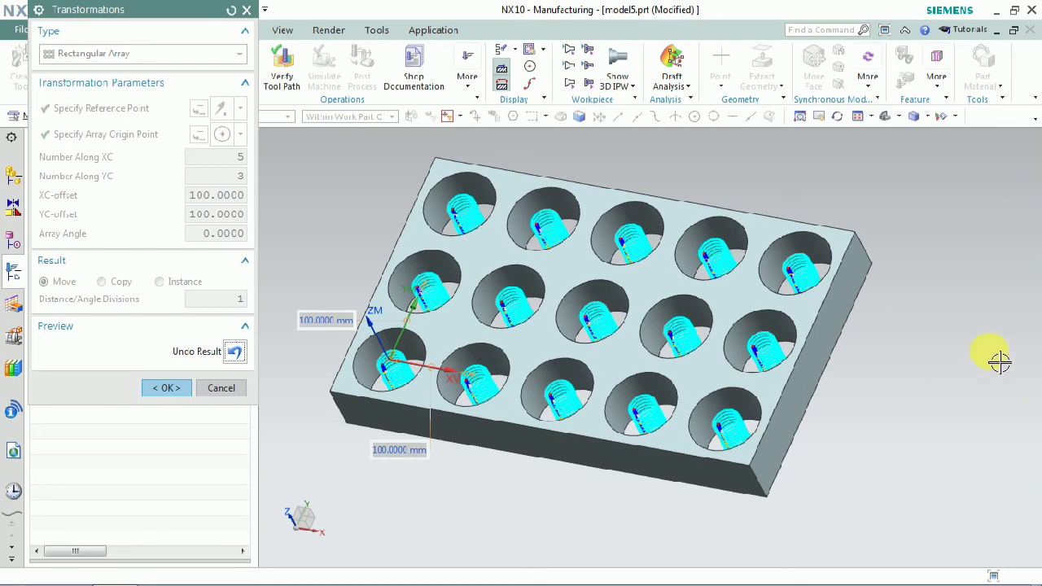
{"action": "middle_click_drag", "start_coordinate": [834, 388], "coordinate": [856, 400]}
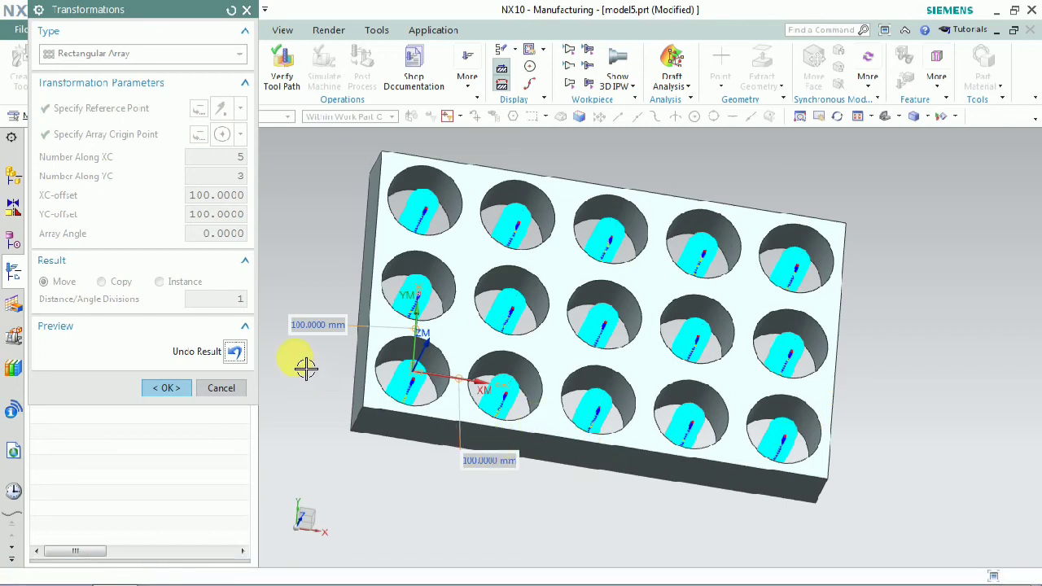
{"action": "left_click", "coordinate": [160, 389]}
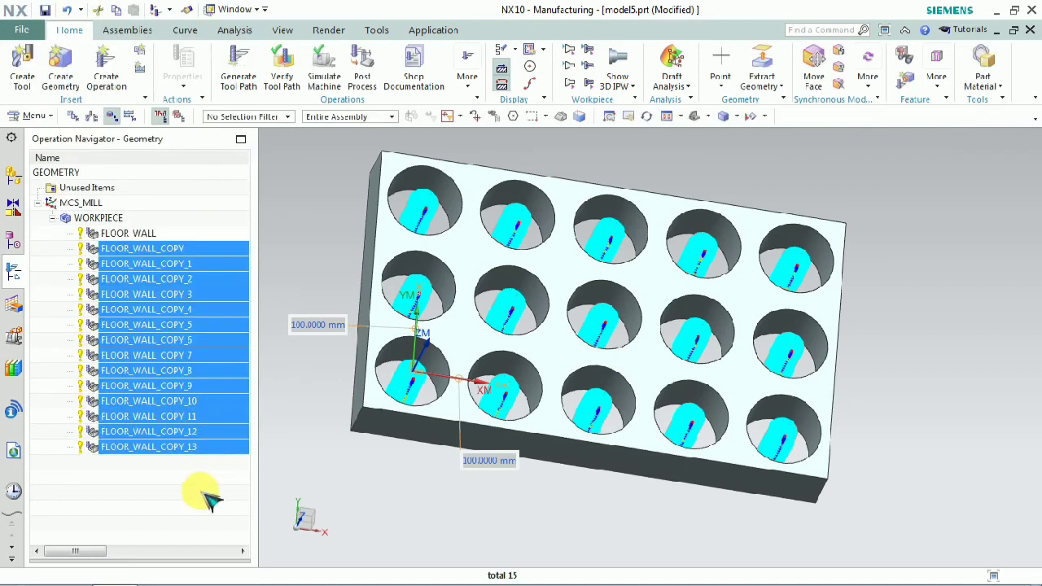
Step: Widen the operation list to show the tool and time columns, and open tool path verification for the whole WORKPIECE group
{"action": "left_click_drag", "start_coordinate": [266, 317], "coordinate": [552, 326]}
{"action": "middle_click_drag", "start_coordinate": [600, 274], "coordinate": [624, 287]}
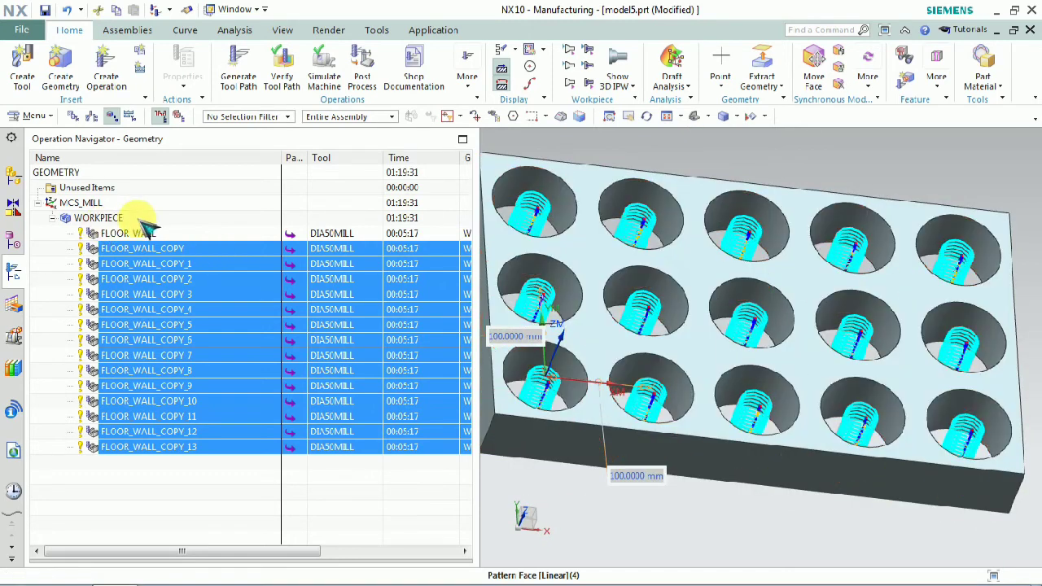
{"action": "left_click", "coordinate": [139, 220]}
{"action": "right_click", "coordinate": [139, 220]}
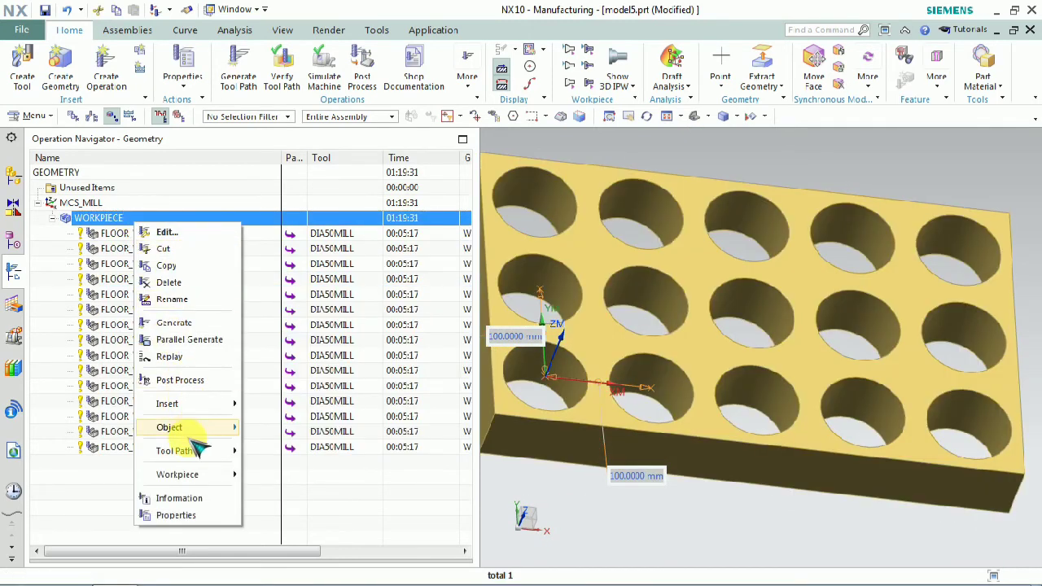
{"action": "mouse_move", "coordinate": [200, 453]}
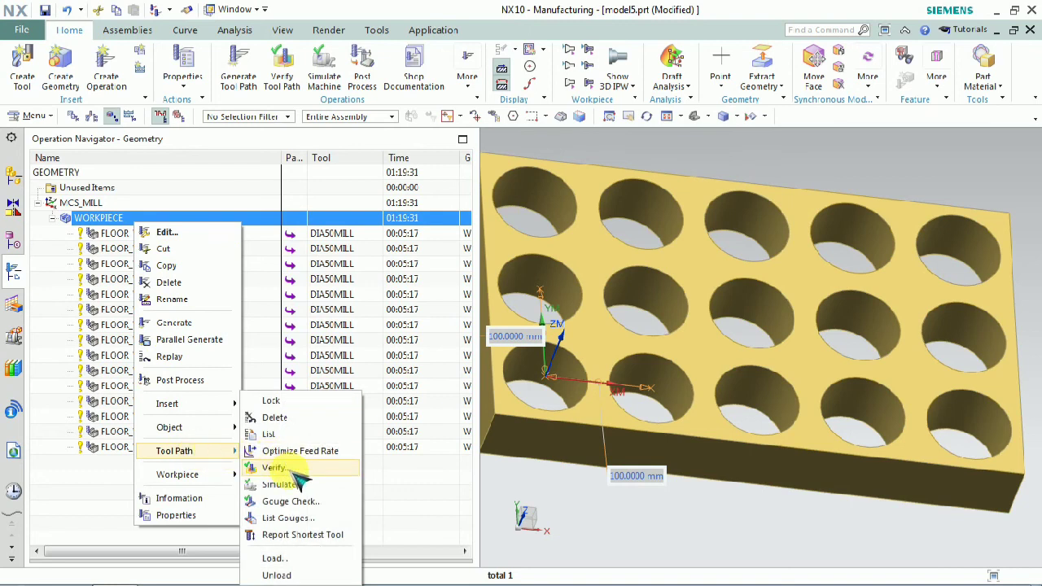
{"action": "left_click", "coordinate": [293, 468]}
Step: Play the 3D Dynamic material-removal simulation over all holes, raising the animation speed as it runs, and close the visualization
{"action": "scroll", "coordinate": [775, 379], "scroll_direction": "down", "scroll_amount": 2}
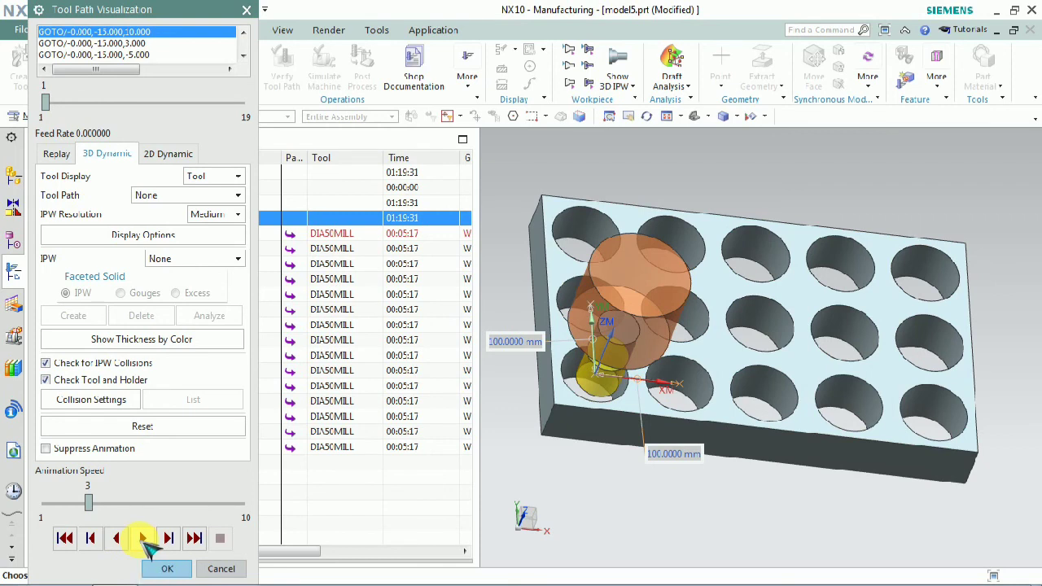
{"action": "middle_click_drag", "start_coordinate": [820, 413], "coordinate": [802, 394]}
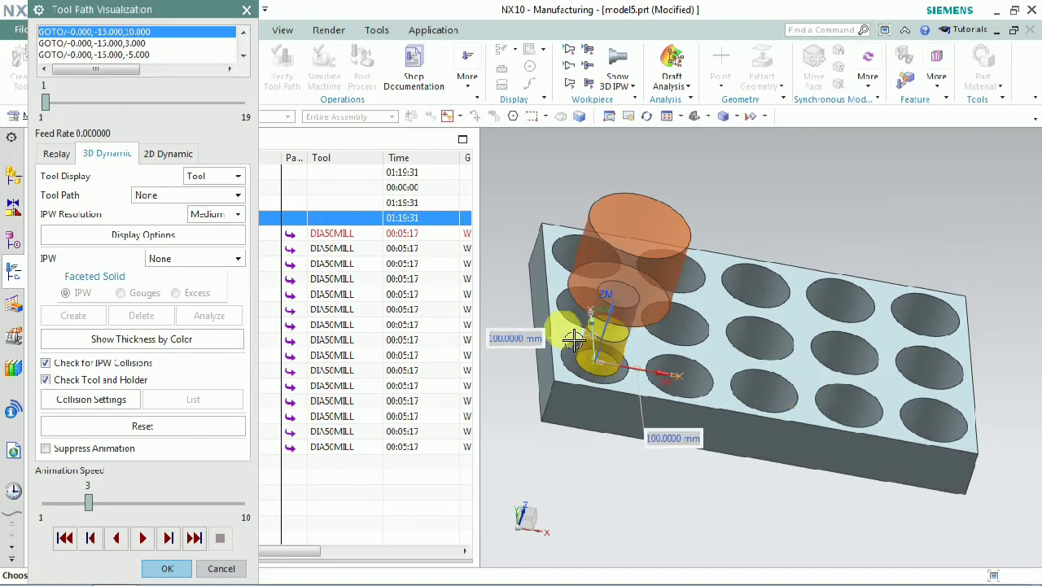
{"action": "left_click_drag", "start_coordinate": [488, 292], "coordinate": [281, 268]}
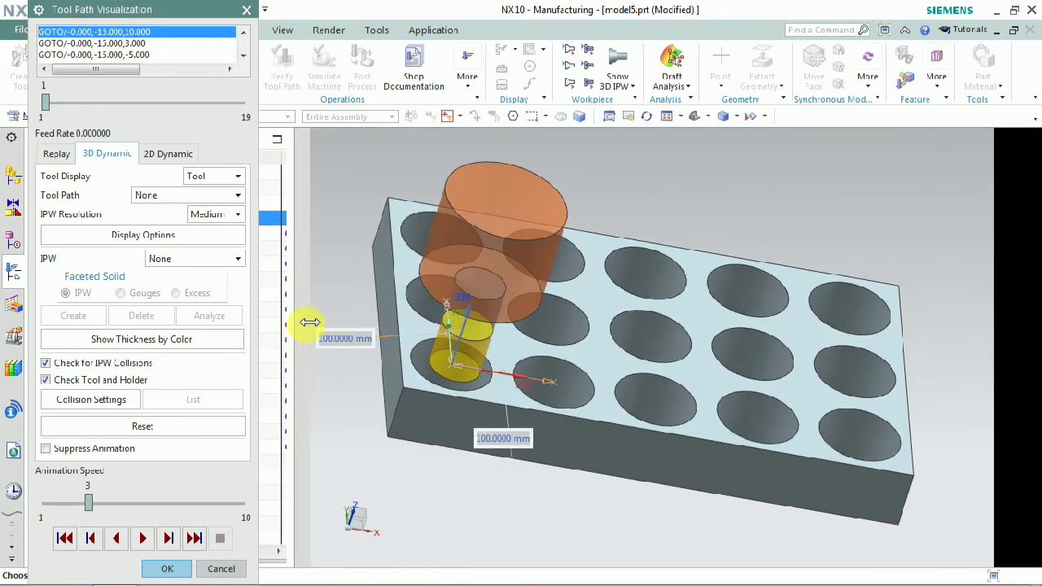
{"action": "left_click", "coordinate": [144, 539]}
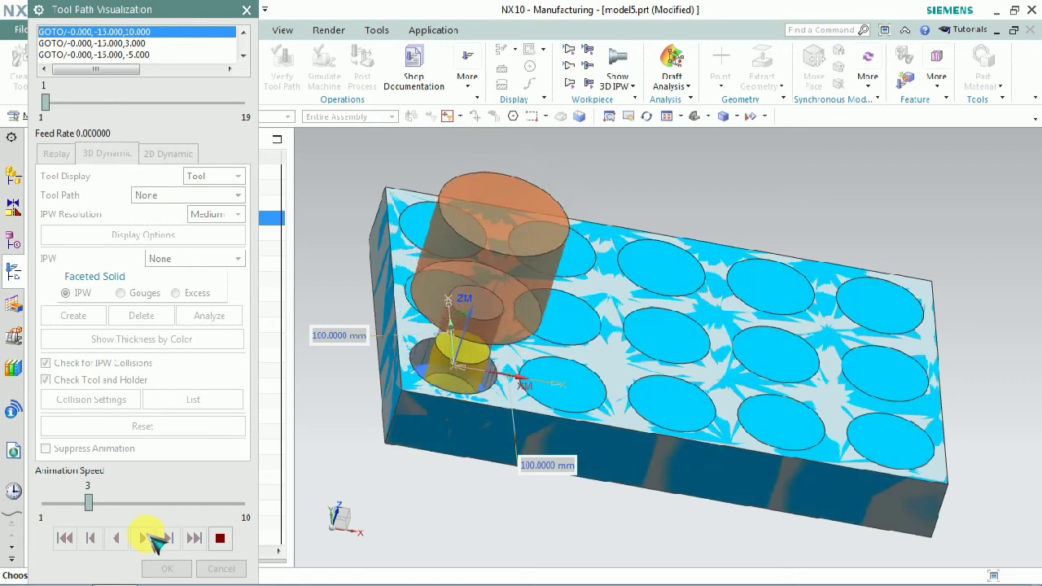
{"action": "mouse_move", "coordinate": [497, 443]}
{"action": "middle_mouse_down"}
{"action": "mouse_move", "coordinate": [503, 471]}
{"action": "mouse_move", "coordinate": [489, 458]}
{"action": "mouse_move", "coordinate": [508, 462]}
{"action": "middle_mouse_up"}
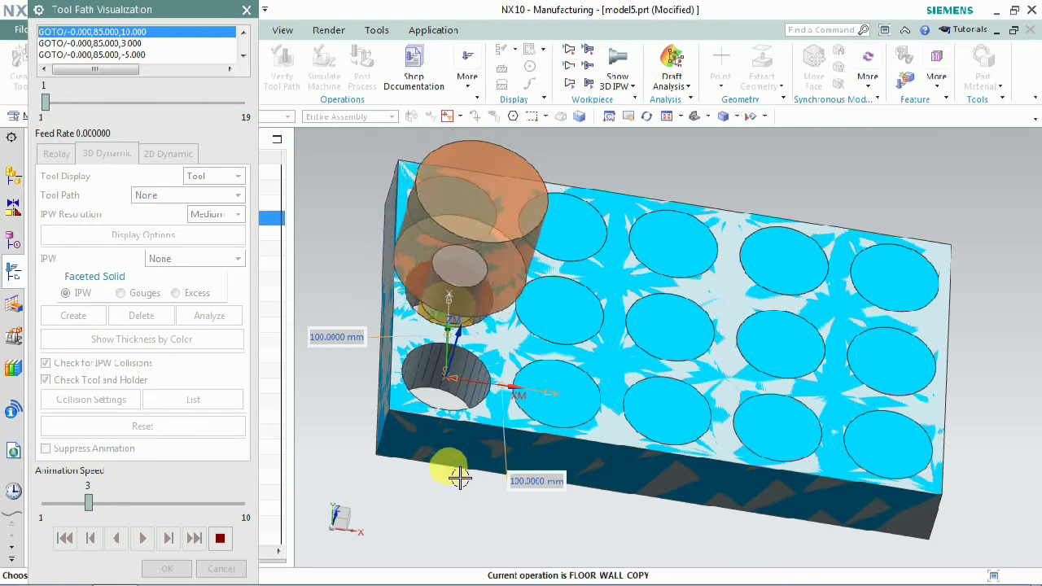
{"action": "left_click", "coordinate": [150, 504]}
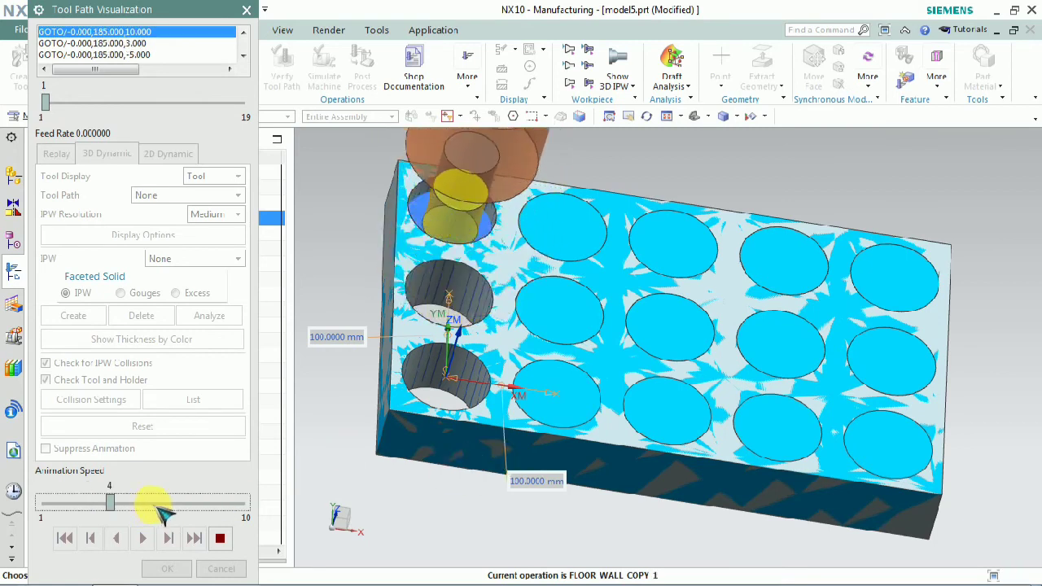
{"action": "left_click", "coordinate": [153, 503]}
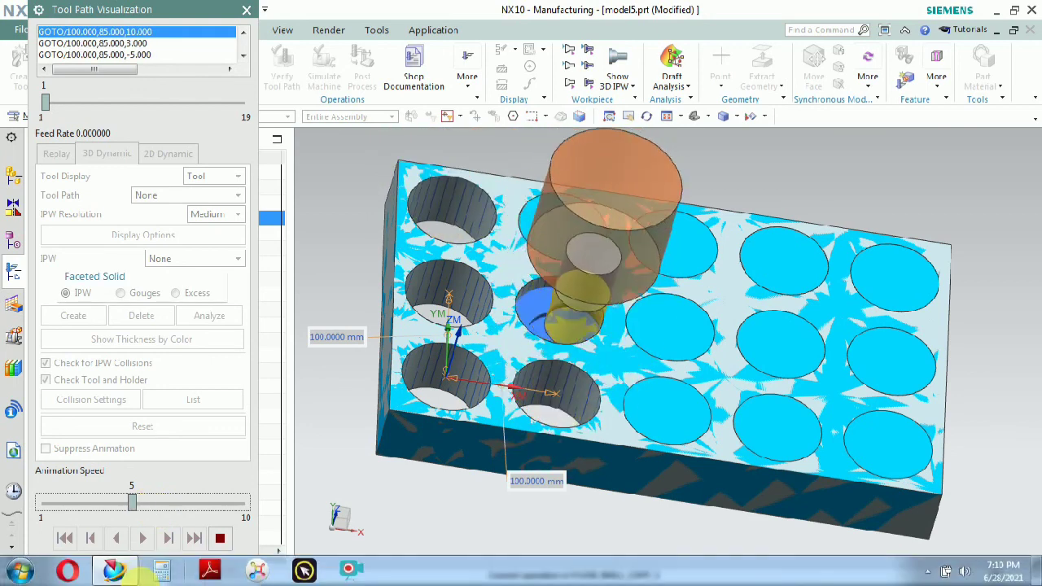
{"action": "mouse_move", "coordinate": [114, 570]}
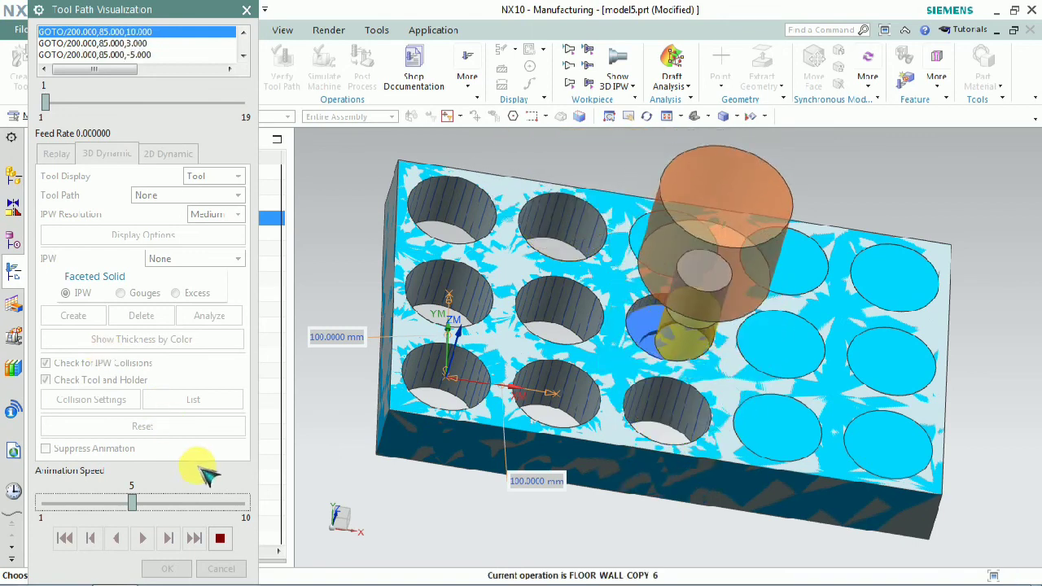
{"action": "left_click", "coordinate": [179, 506]}
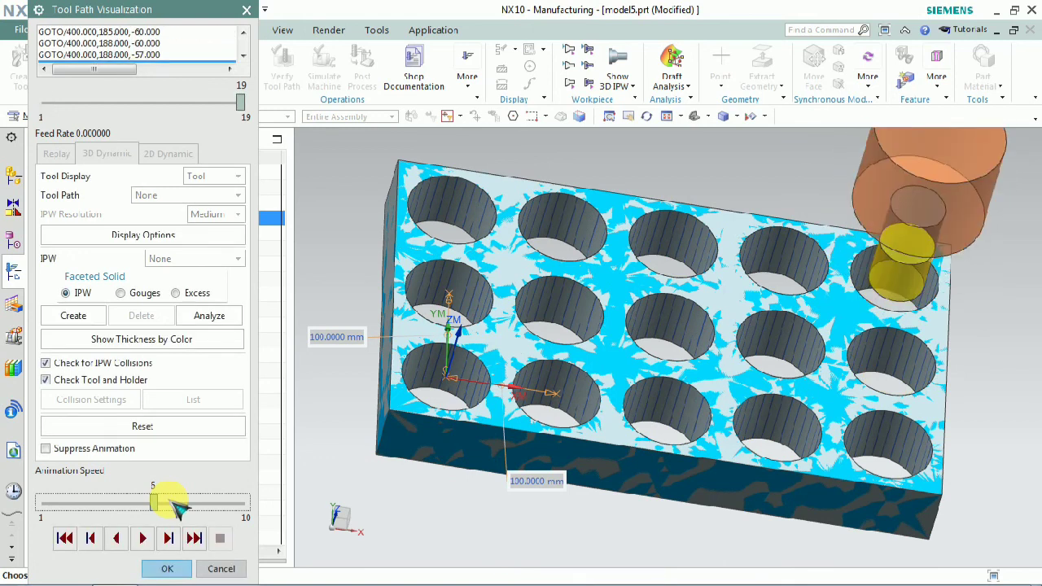
{"action": "middle_click_drag", "start_coordinate": [632, 322], "coordinate": [615, 379]}
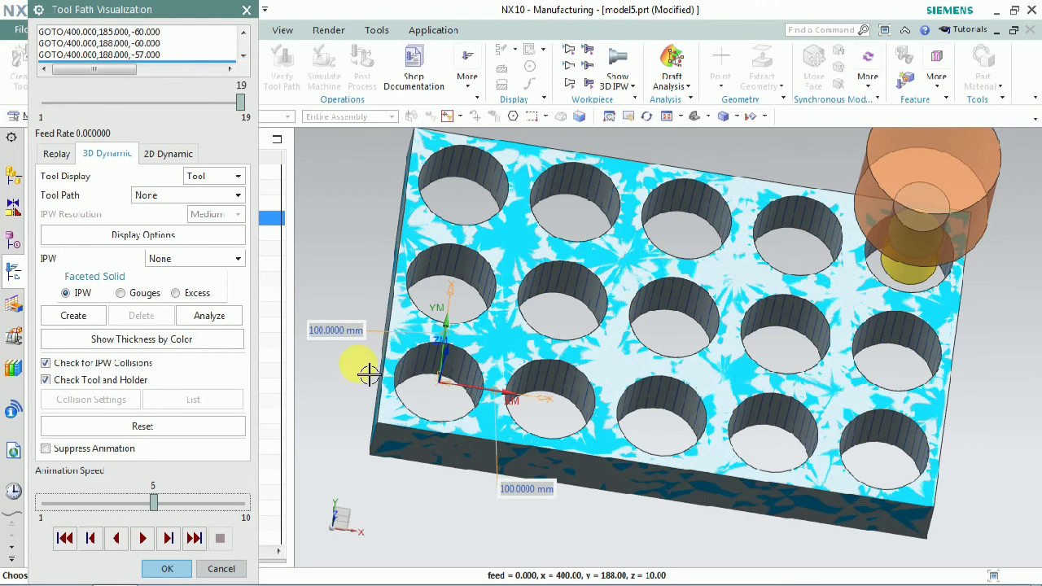
{"action": "left_click", "coordinate": [166, 568]}
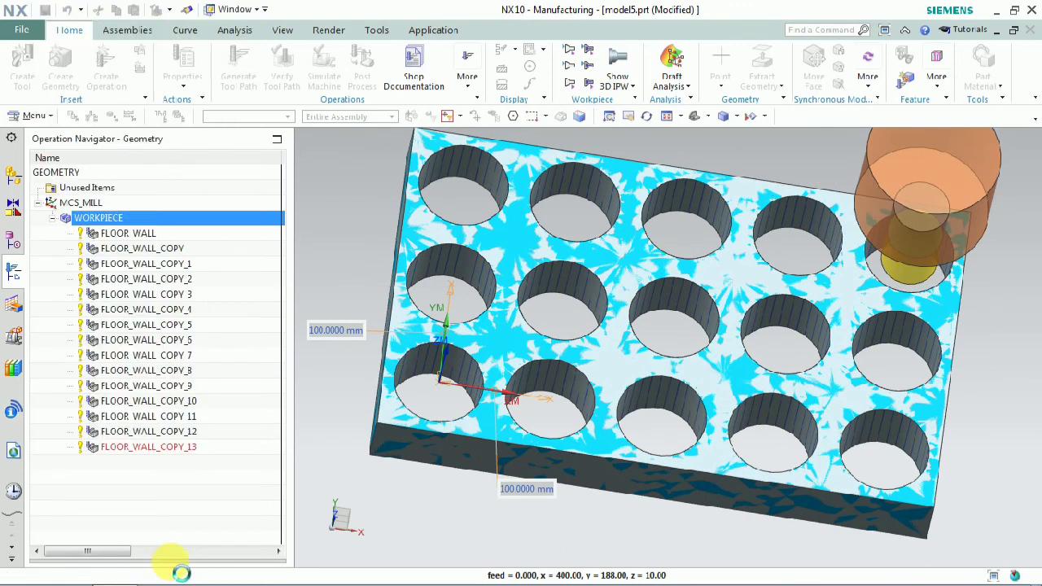
Step: Go through the operations one by one from FLOOR_WALL to FLOOR_WALL_COPY_13 to examine which hole each tool path mills
{"action": "left_click", "coordinate": [149, 485]}
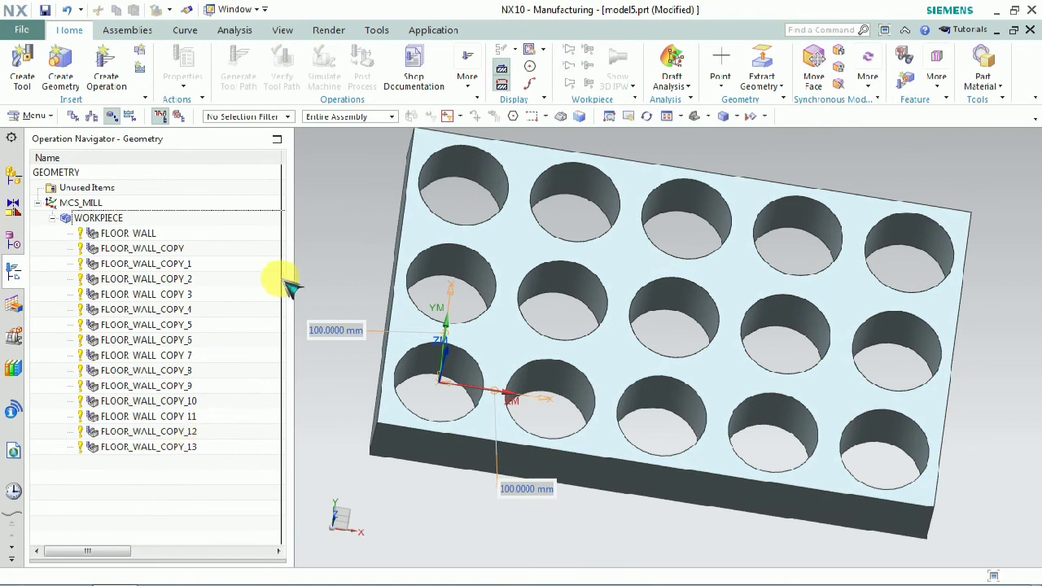
{"action": "left_click_drag", "start_coordinate": [291, 263], "coordinate": [387, 262]}
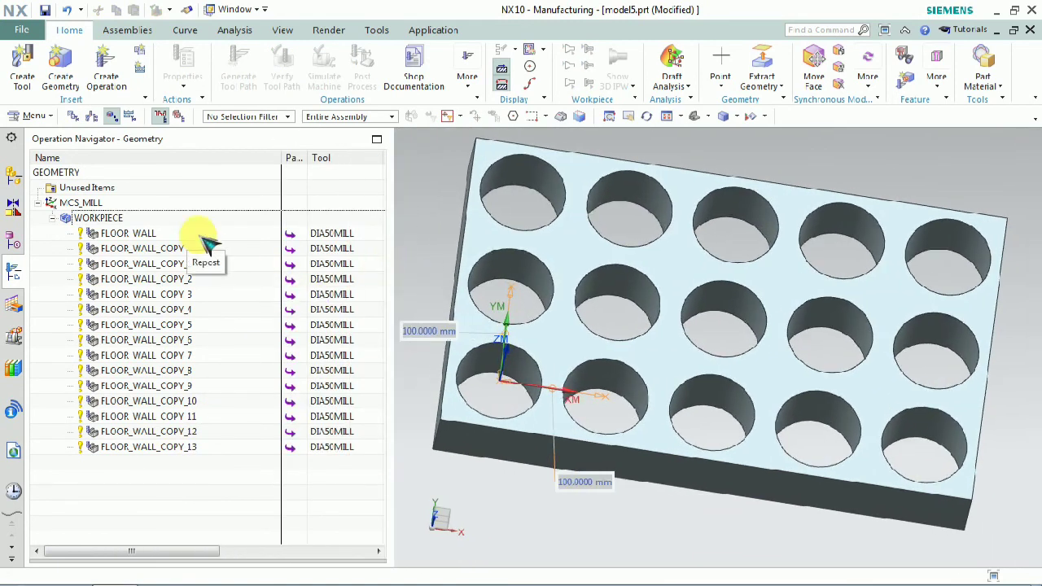
{"action": "left_click", "coordinate": [203, 237]}
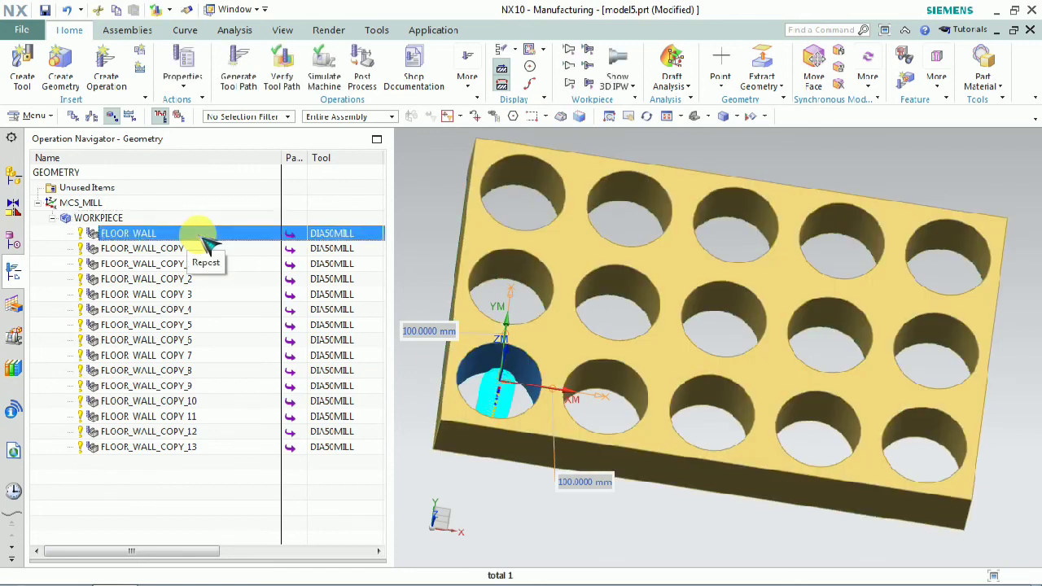
{"action": "left_click", "coordinate": [206, 247]}
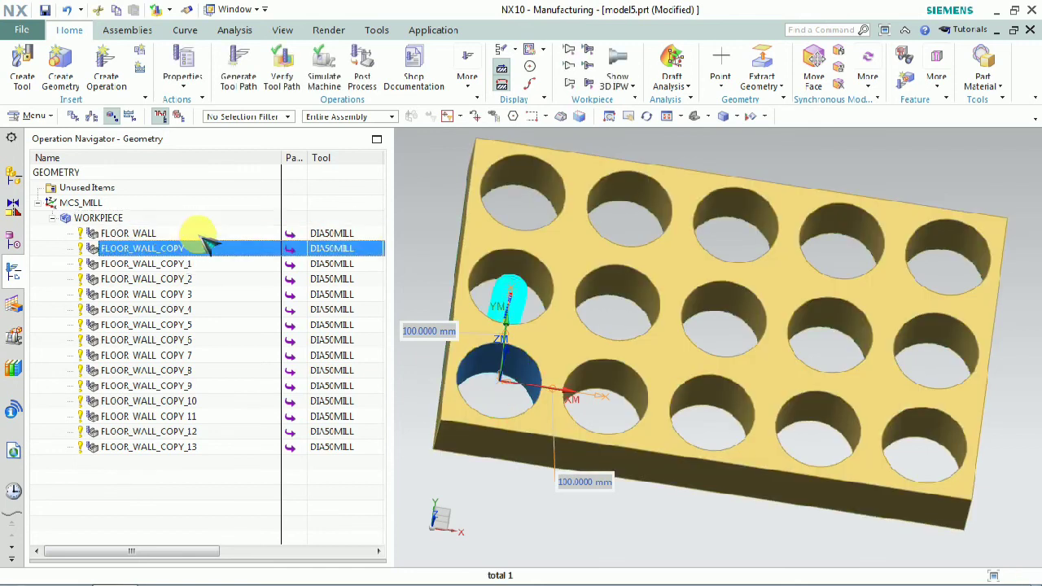
{"action": "key", "text": "Down"}
{"action": "key", "text": "Down"}
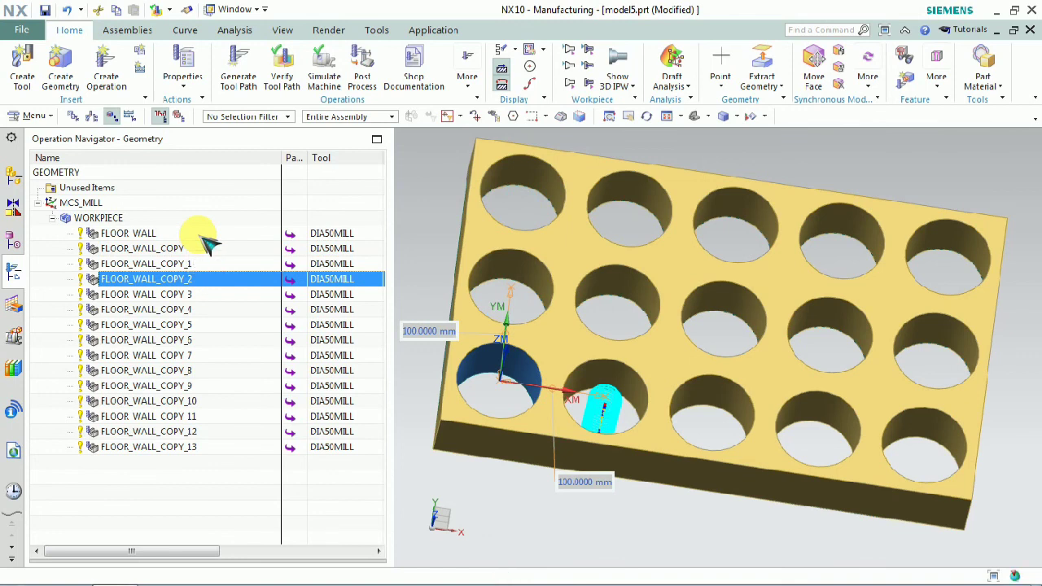
{"action": "key", "text": "Down"}
{"action": "key", "text": "Down"}
{"action": "key", "text": "Down"}
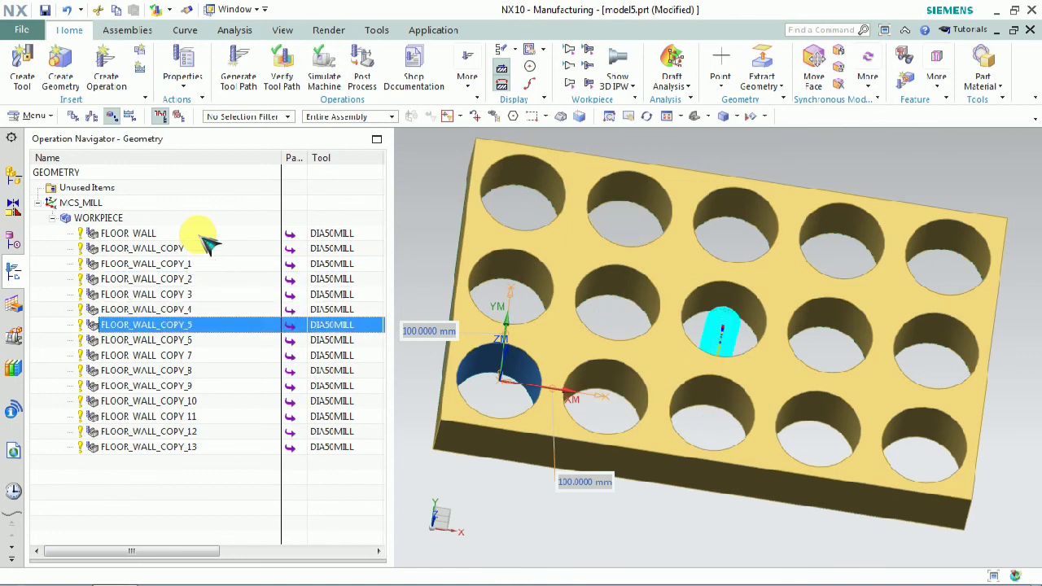
{"action": "key", "text": "Down"}
{"action": "key", "text": "Down"}
{"action": "key", "text": "Down"}
{"action": "key", "text": "Down"}
{"action": "key", "text": "Down"}
{"action": "key", "text": "Down"}
{"action": "key", "text": "Down"}
{"action": "key", "text": "Down"}
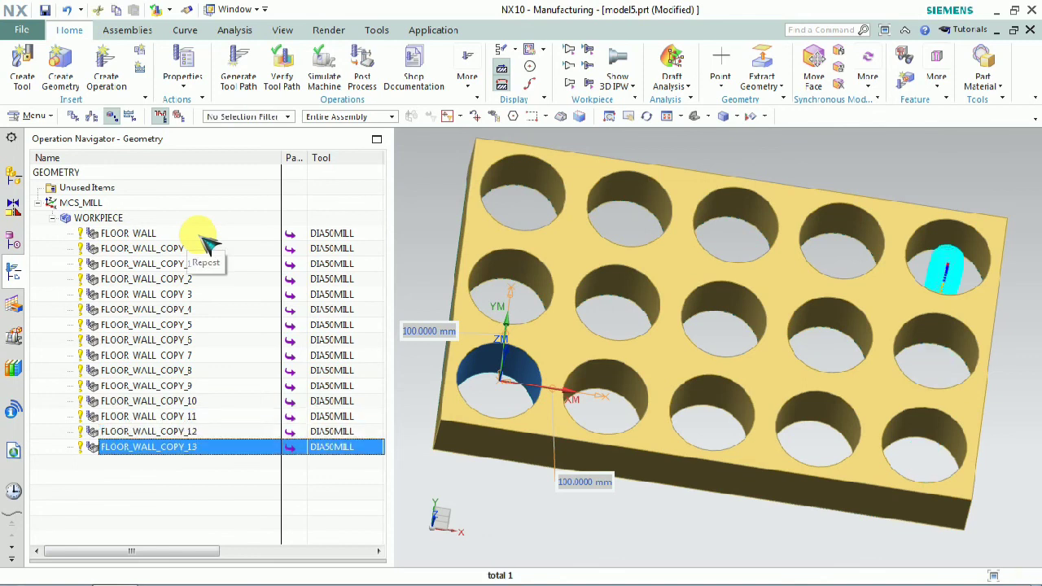